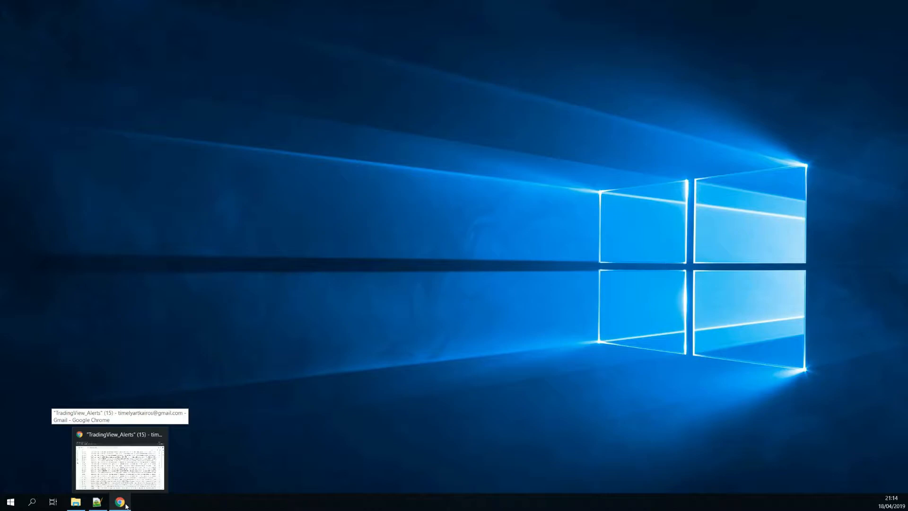
# Step: Open the TradingView Alert Summary email in Gmail and scroll through its 21 signal charts
pyautogui.click(126, 506)
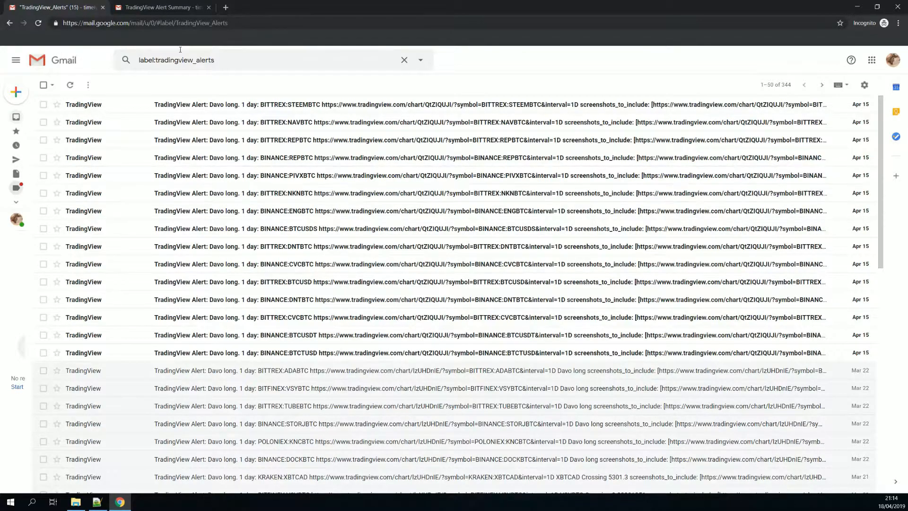
pyautogui.click(161, 7)
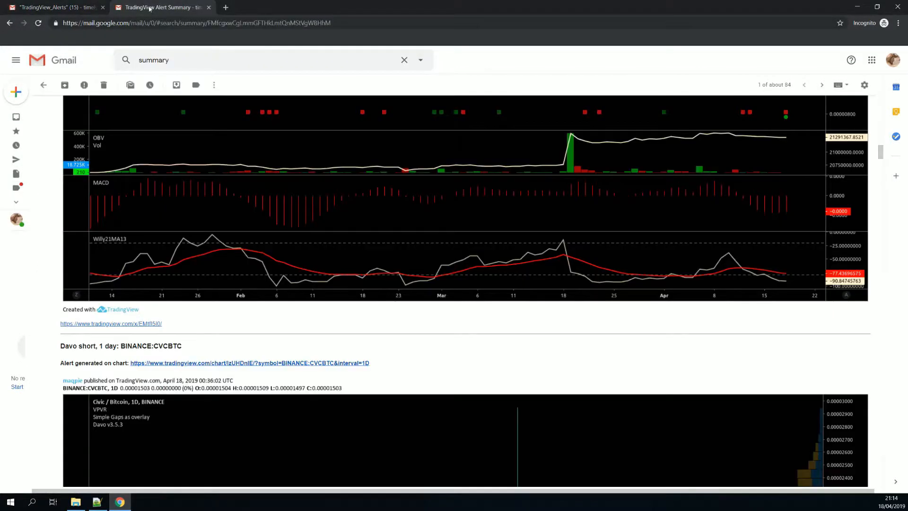
pyautogui.scroll(-15, 291, 223)
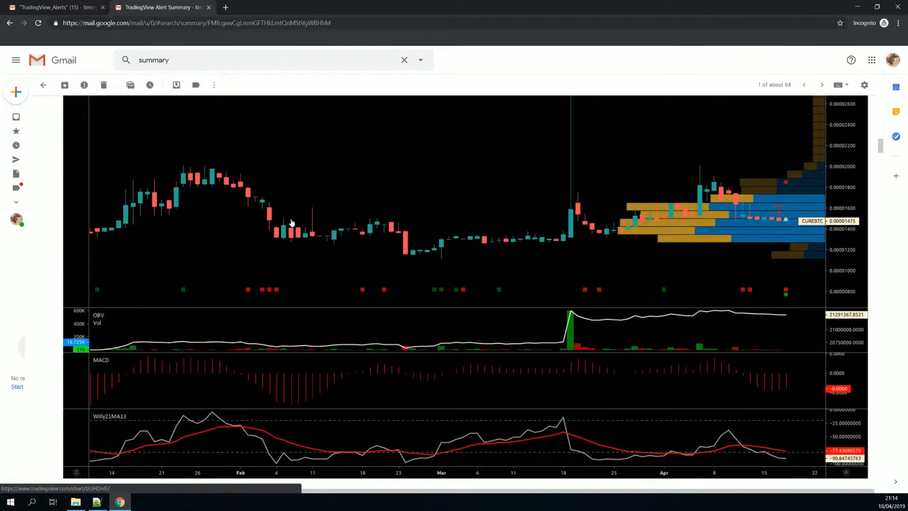
pyautogui.scroll(-10, 291, 221)
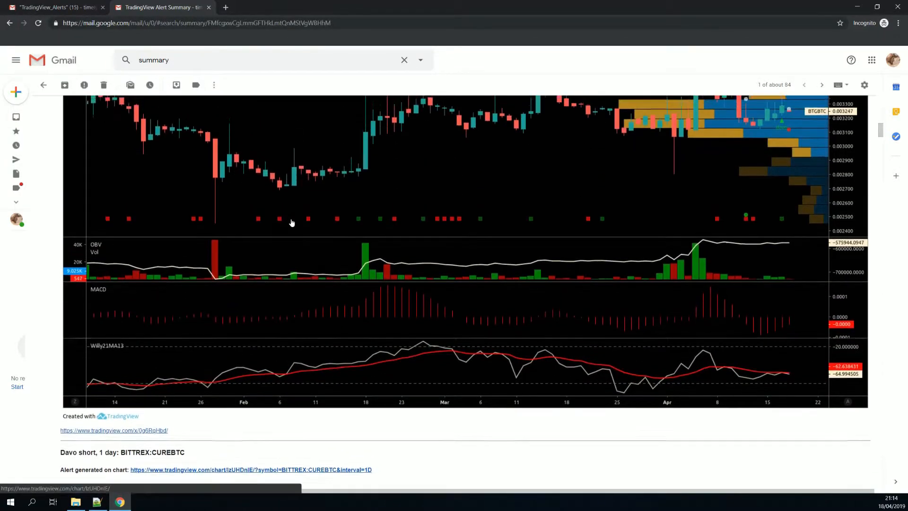
pyautogui.scroll(8, 292, 223)
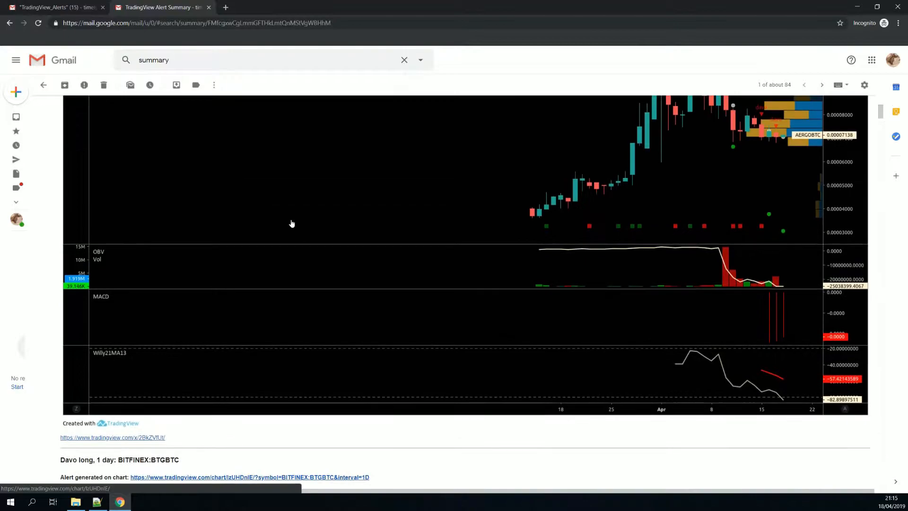
pyautogui.scroll(2, 292, 223)
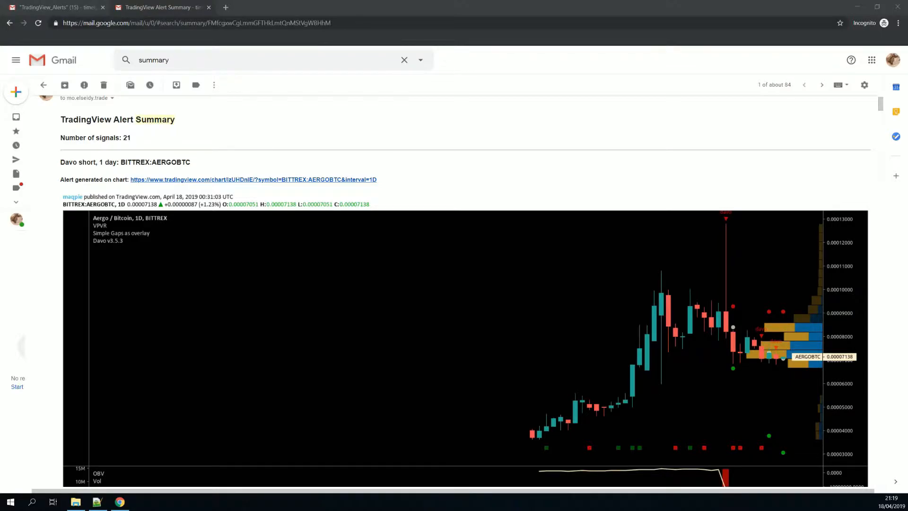
# Step: Review the [mail] section of kairos.cfg in Notepad++, then return to the Gmail summary email
pyautogui.click(98, 503)
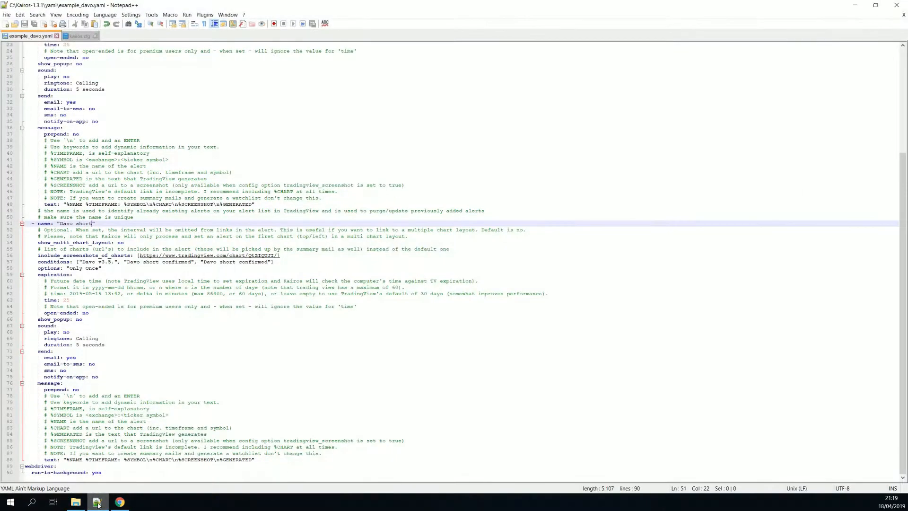
pyautogui.click(79, 36)
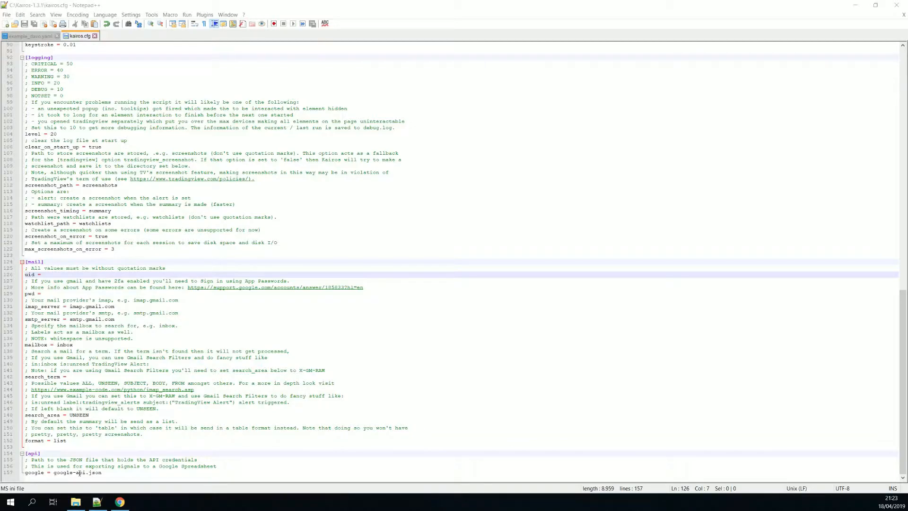
pyautogui.click(121, 502)
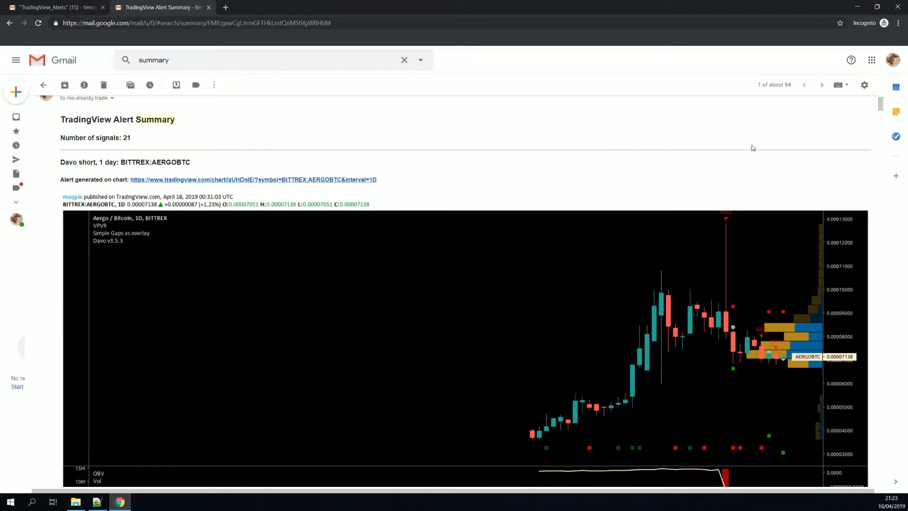
# Step: Go to Google Account Security > App passwords, re-entering the account password to verify
pyautogui.click(892, 61)
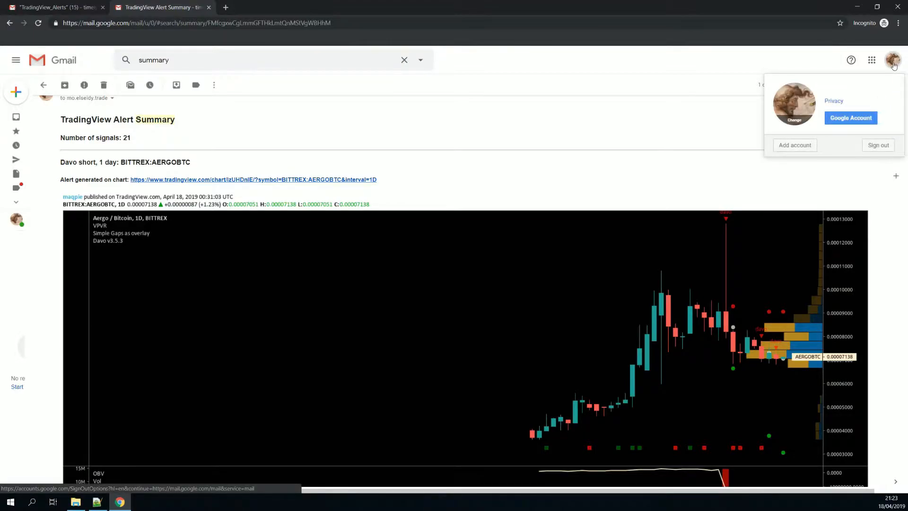
pyautogui.click(850, 119)
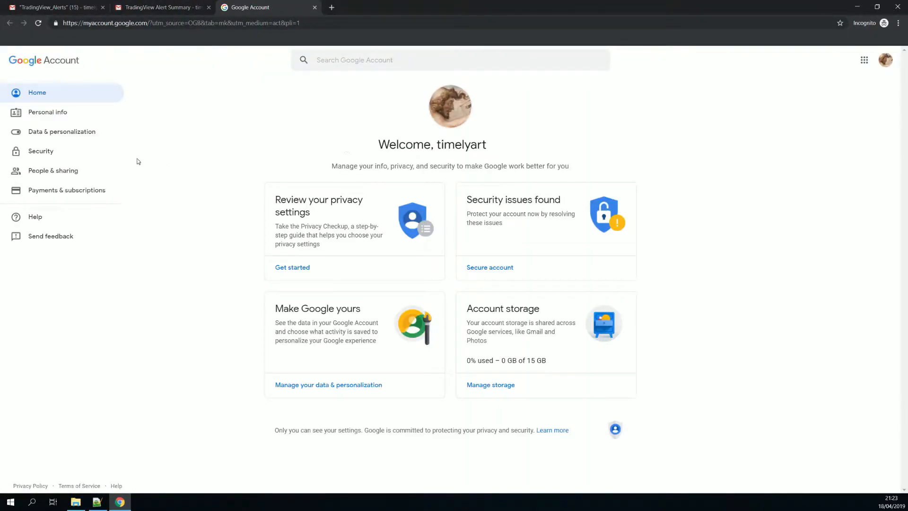
pyautogui.click(52, 155)
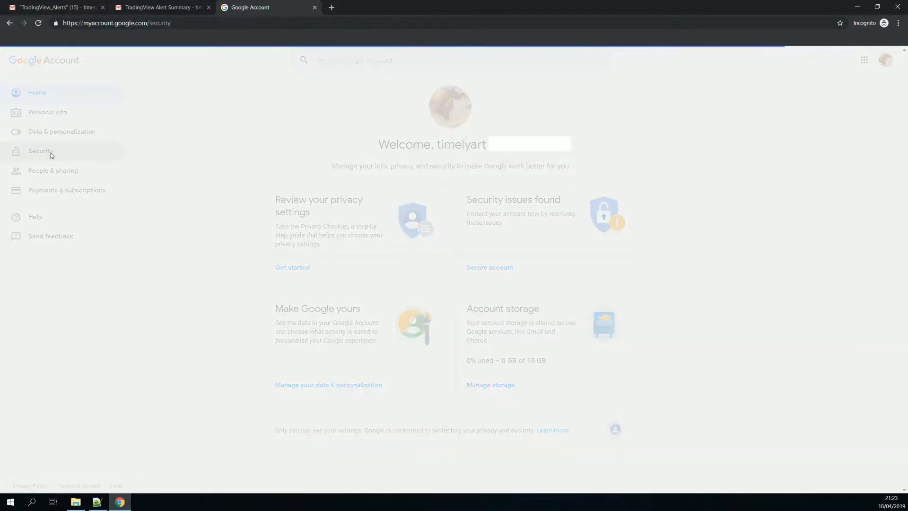
pyautogui.scroll(-1, 261, 185)
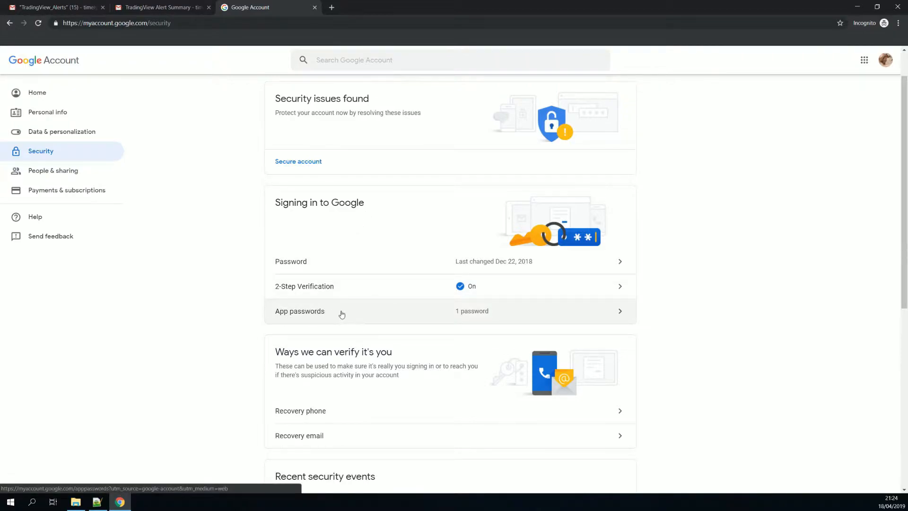
pyautogui.click(471, 312)
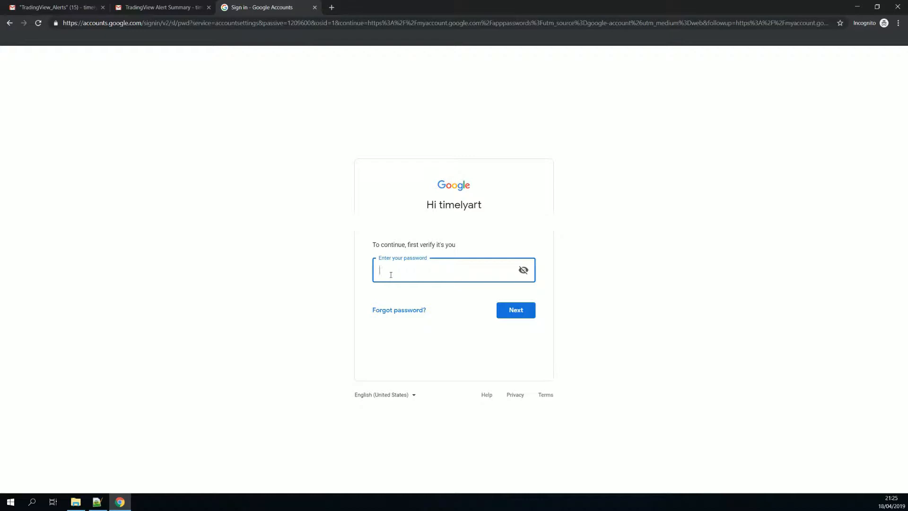
pyautogui.hotkey('ctrl', 'v')
pyautogui.click(517, 315)
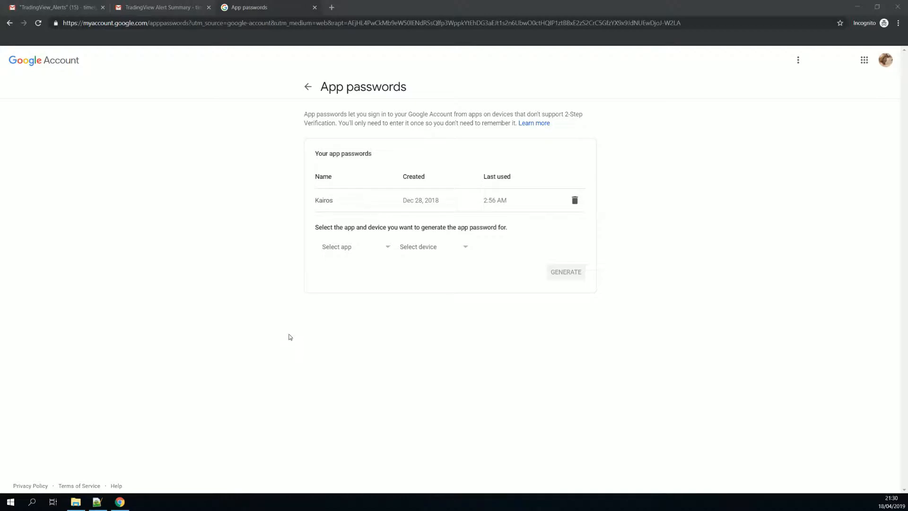
# Step: Generate an app password with custom name 'Kariros Introduction' and select its 16-character code
pyautogui.click(361, 252)
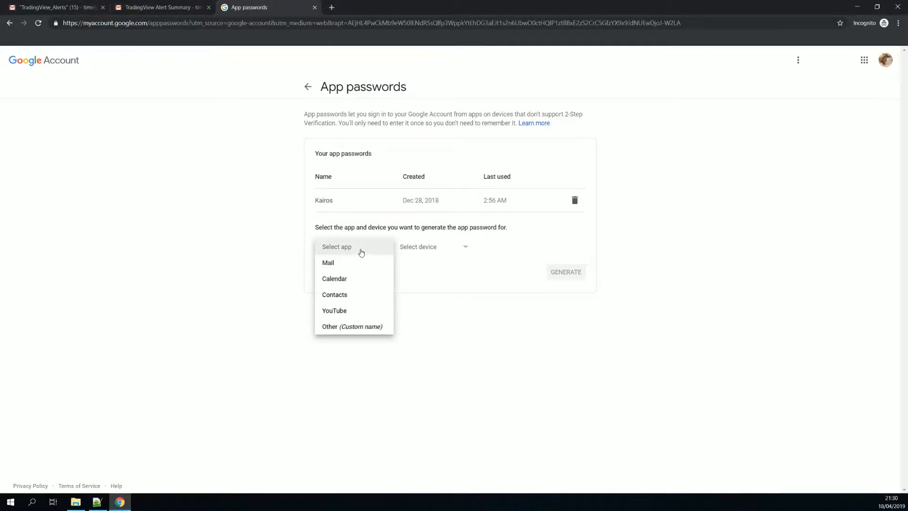
pyautogui.click(342, 327)
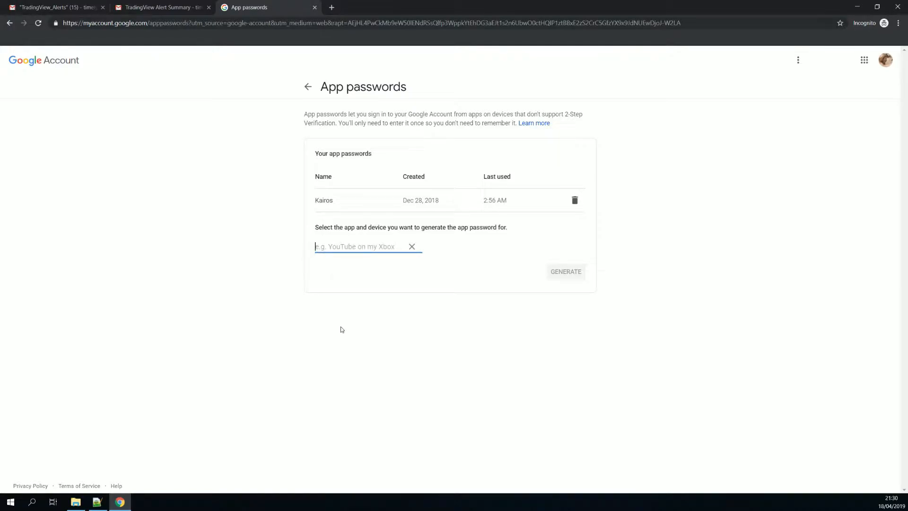
pyautogui.write('Ka')
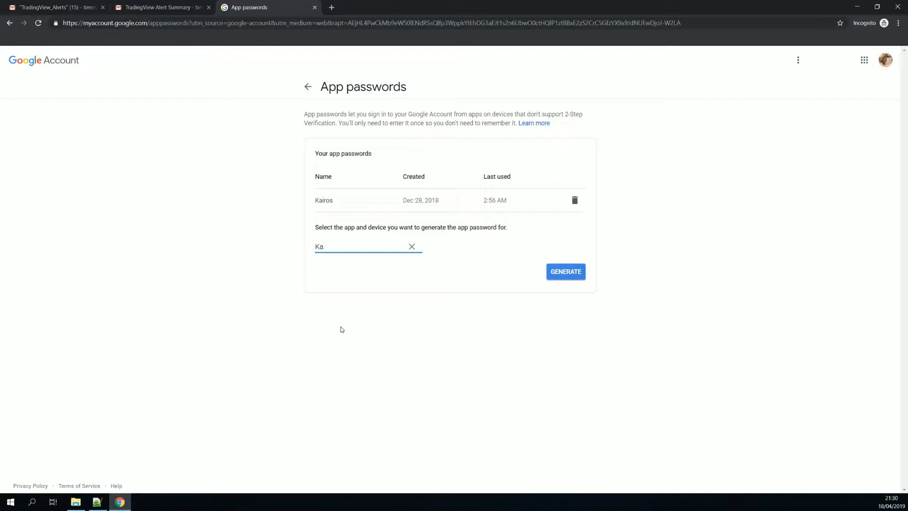
pyautogui.write('riros Introduction')
pyautogui.click(562, 277)
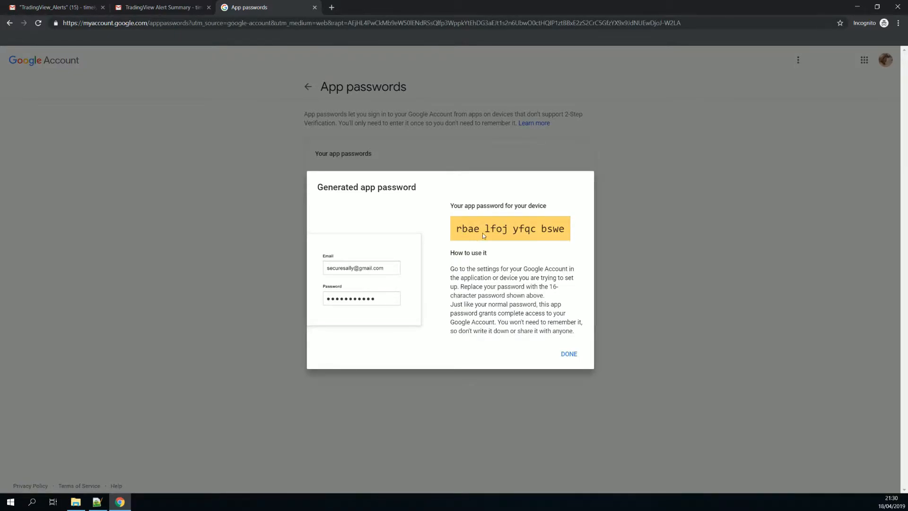
pyautogui.moveTo(460, 229); pyautogui.dragTo(566, 235)
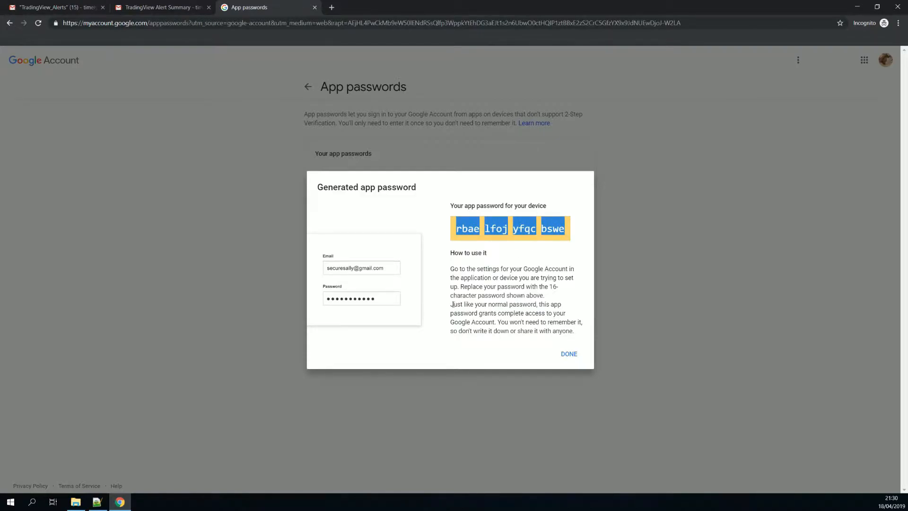
# Step: Paste the new app password into the empty pwd setting of kairos.cfg
pyautogui.moveTo(97, 502)
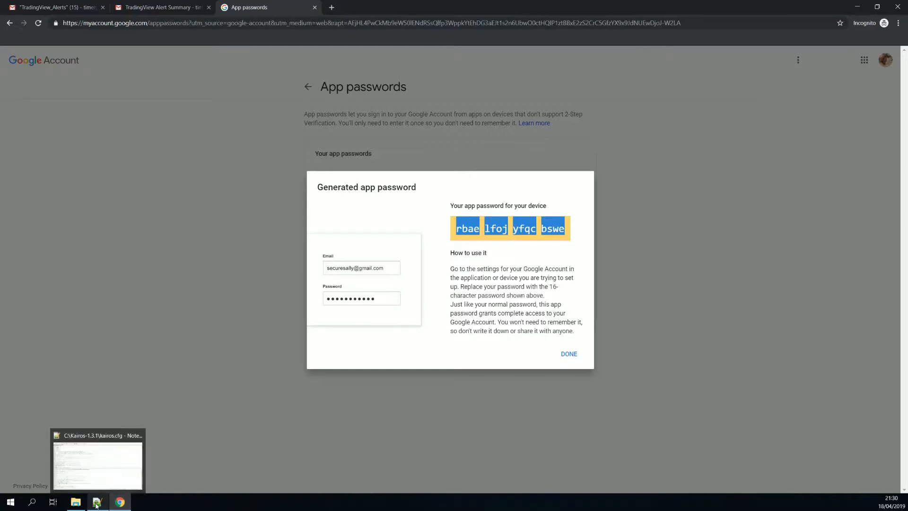
pyautogui.click(116, 447)
pyautogui.click(54, 295)
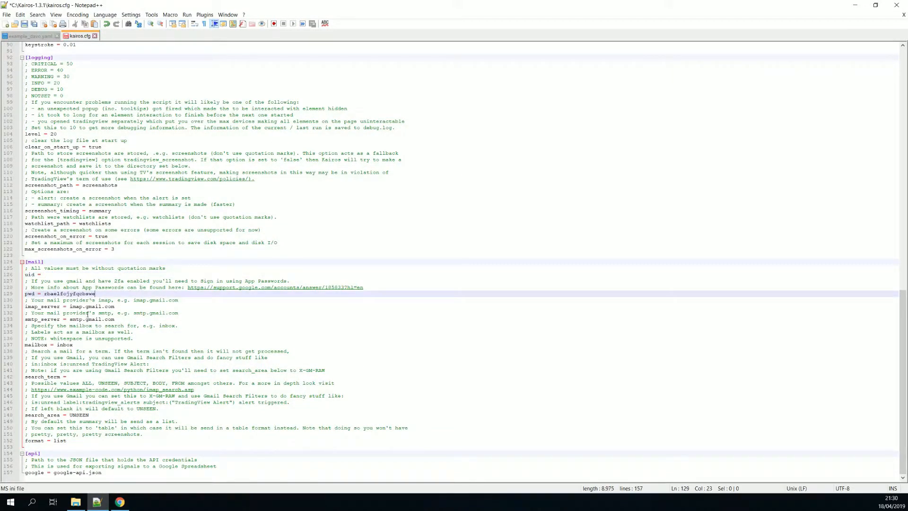
# Step: Dismiss the generated-password dialog and close the App passwords tab in Chrome
pyautogui.click(119, 502)
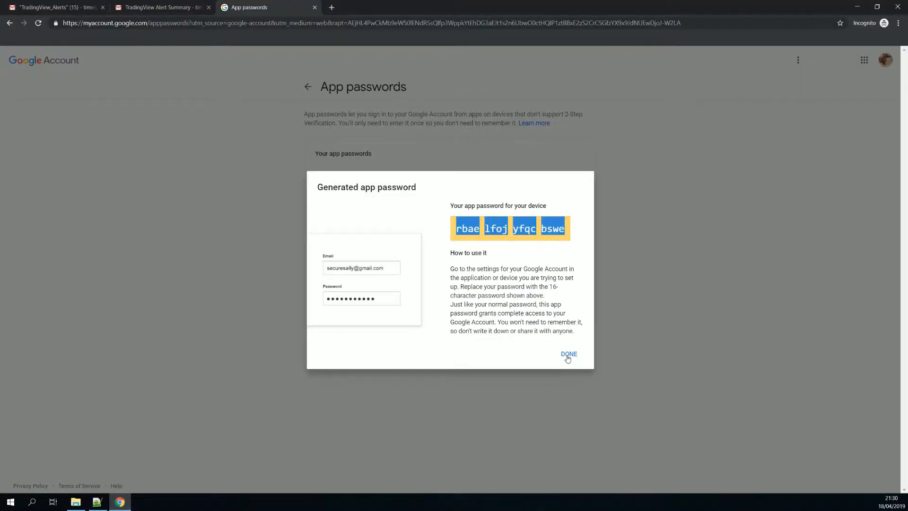
pyautogui.click(567, 355)
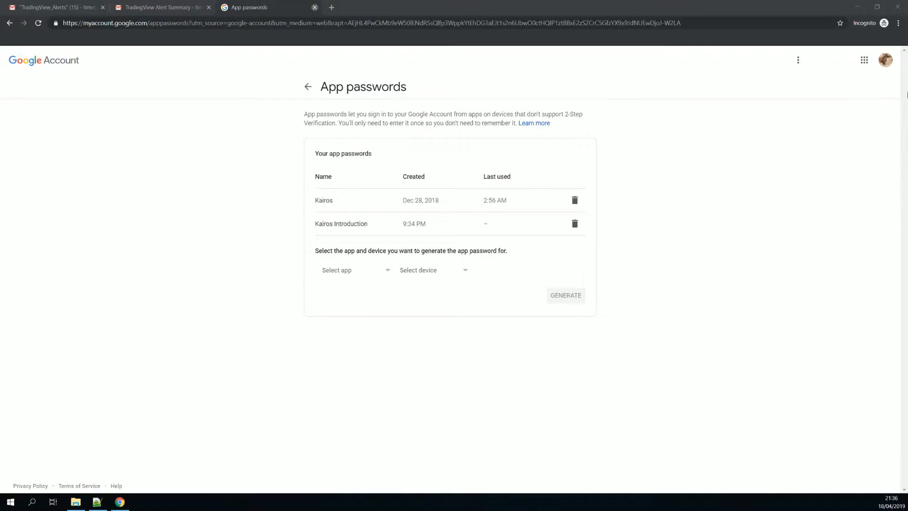
pyautogui.click(314, 7)
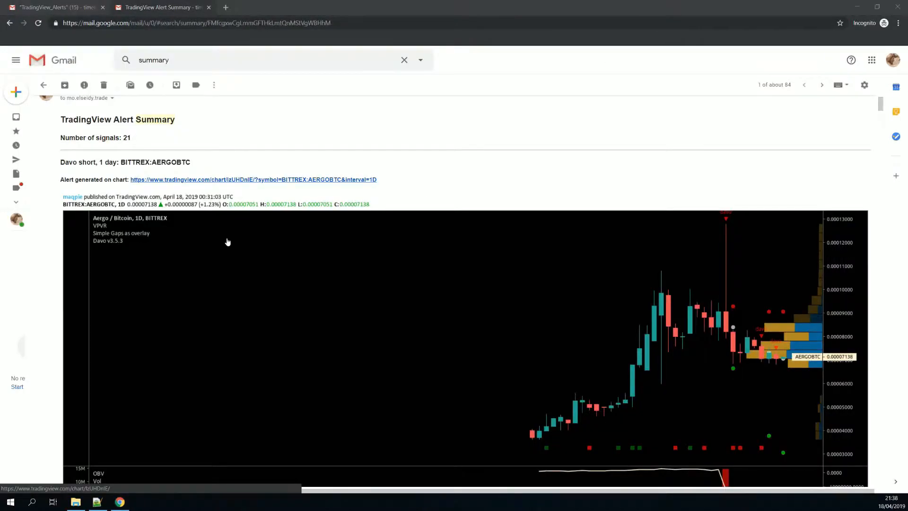
# Step: Show the TradingView_Alerts label with its 344 alert emails
pyautogui.click(57, 12)
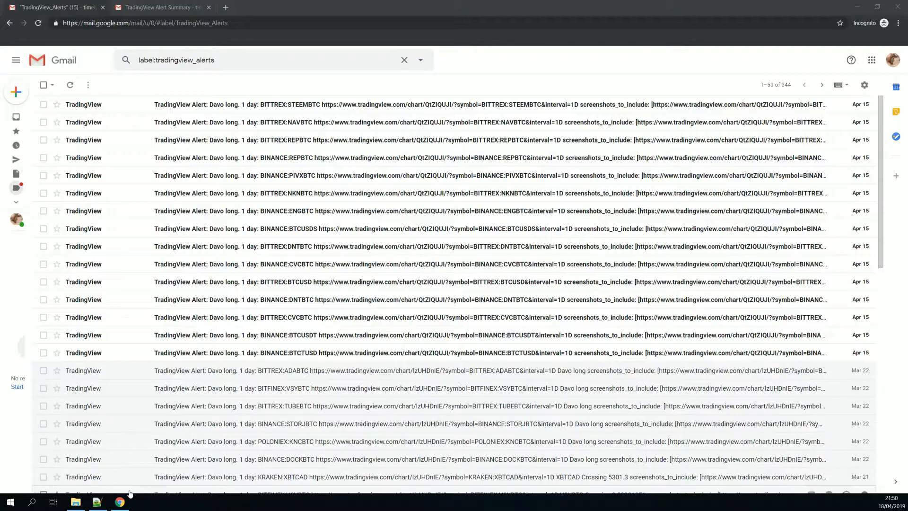
# Step: Bring Notepad++ with kairos.cfg's mail settings back to the front
pyautogui.click(98, 503)
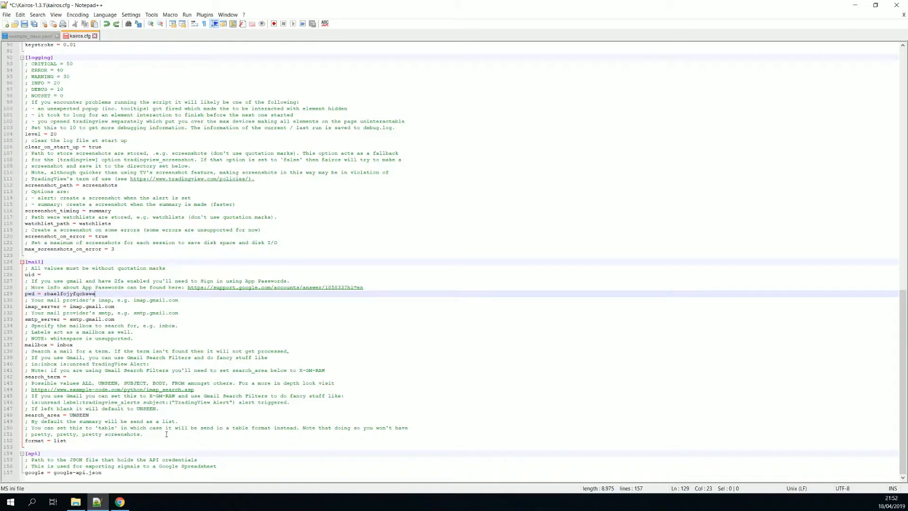
# Step: Enter the Gmail account's e-mail address as kairos.cfg's uid value and save the file
pyautogui.doubleClick(61, 440)
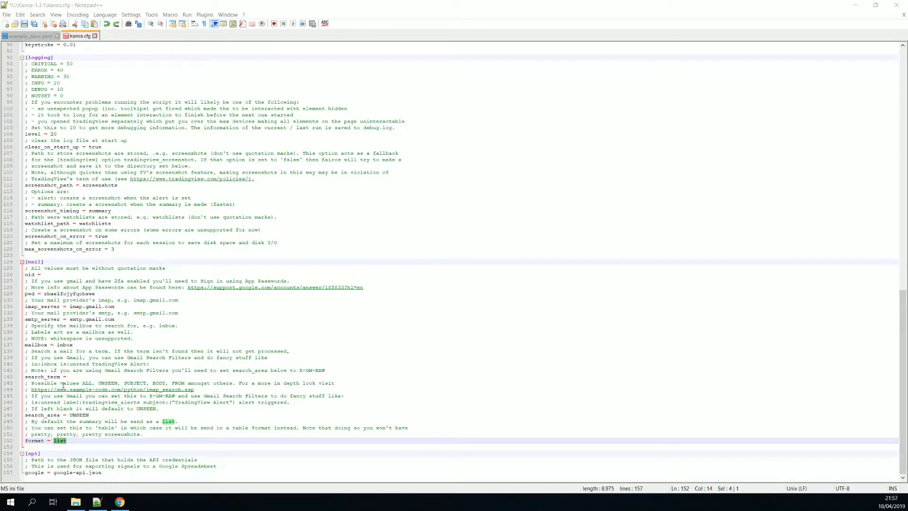
pyautogui.click(55, 275)
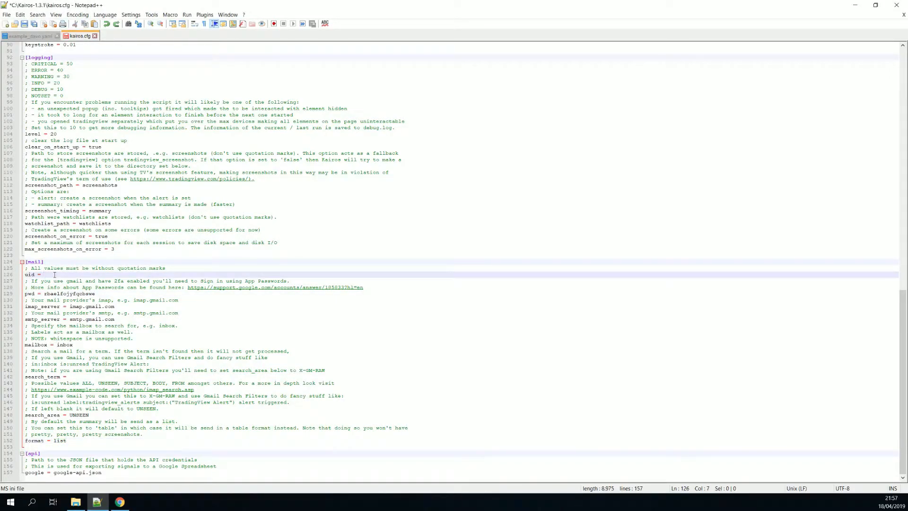
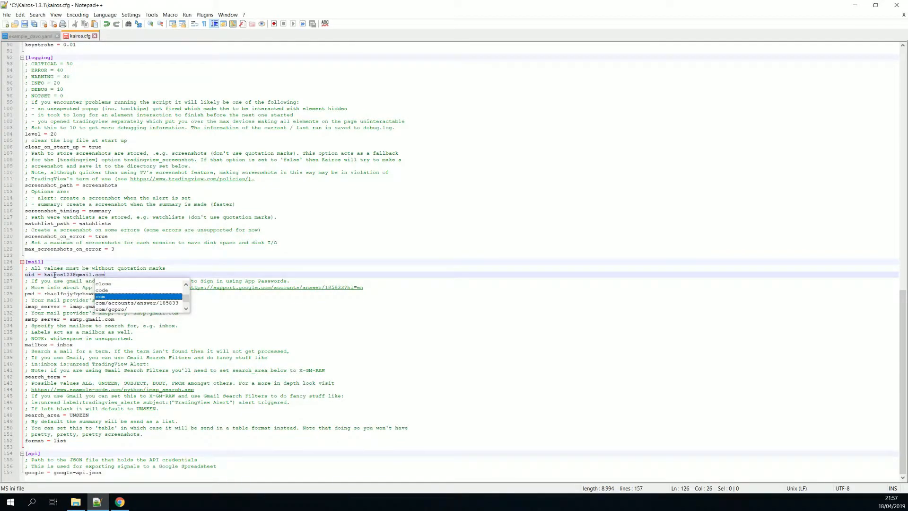
pyautogui.press('Escape')
pyautogui.hotkey('ctrl', 's')
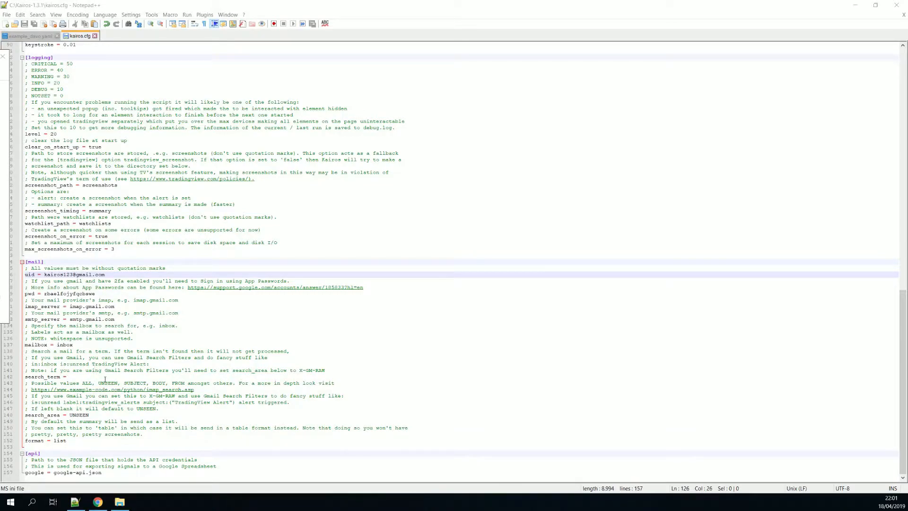
# Step: Drop the leading underscore from _summary.yaml in the yaml folder, then open summary.yaml in Notepad++
pyautogui.click(120, 503)
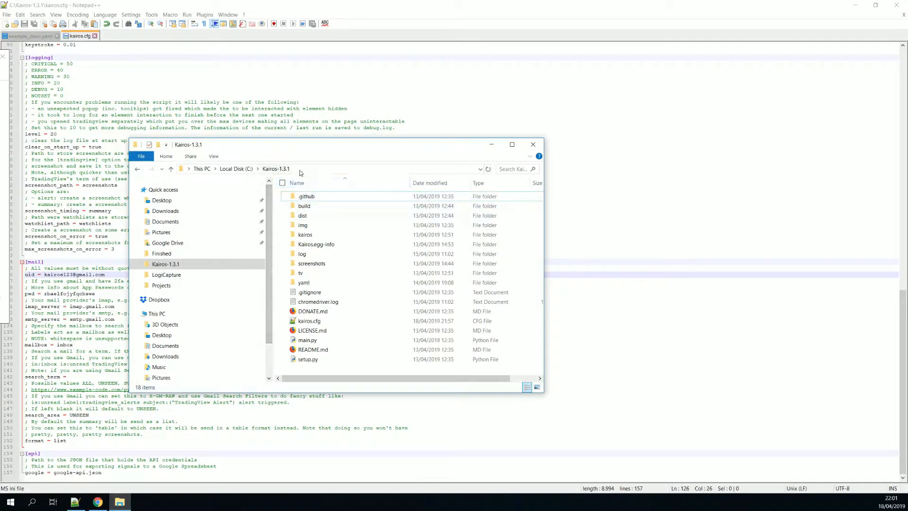
pyautogui.click(305, 285)
pyautogui.doubleClick(305, 285)
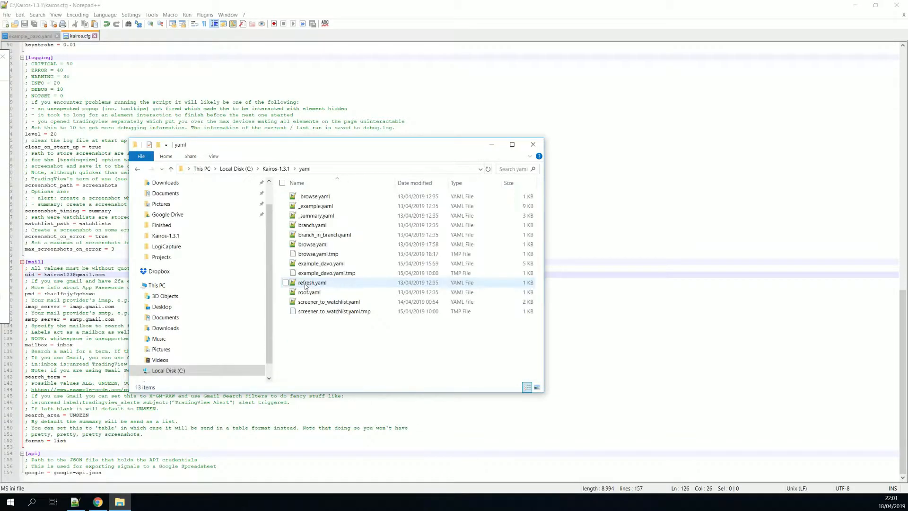
pyautogui.rightClick(323, 216)
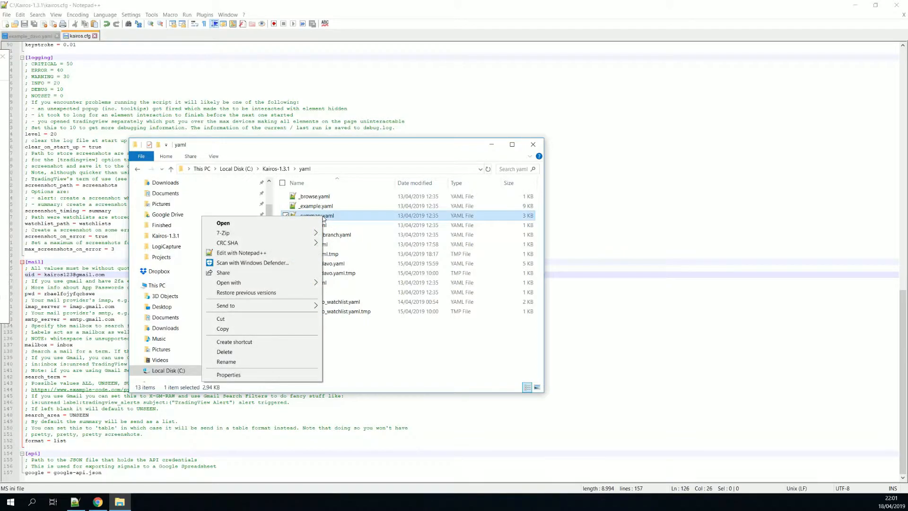
pyautogui.click(255, 361)
pyautogui.press('Home')
pyautogui.press('Delete')
pyautogui.press('Return')
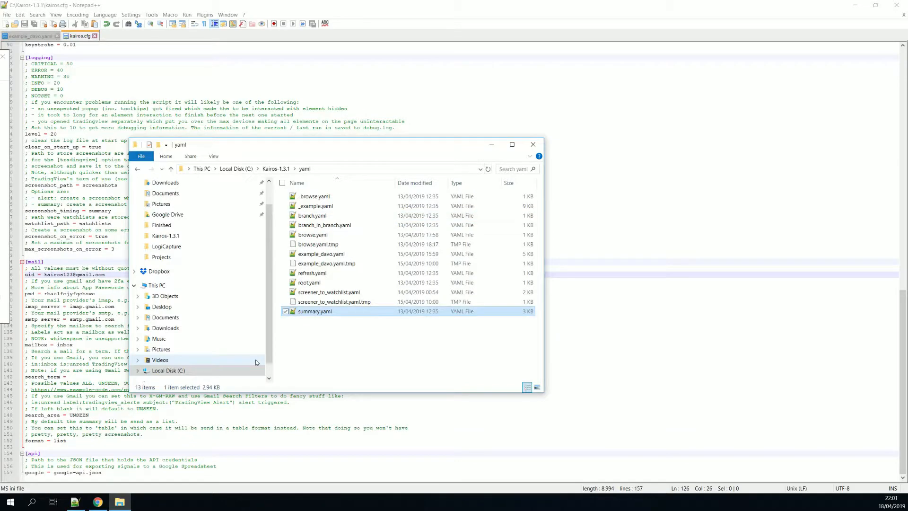
pyautogui.doubleClick(325, 311)
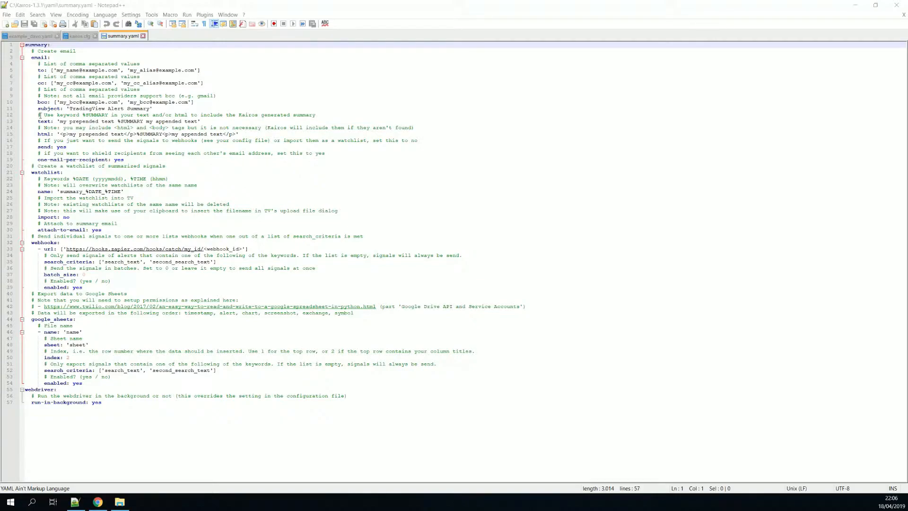
pyautogui.click(41, 70)
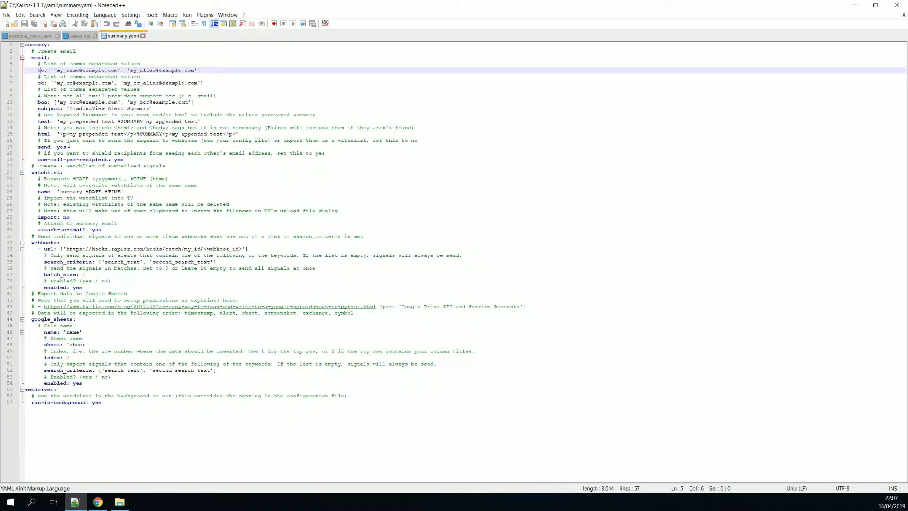
# Step: Replace the first to: recipient's name and example domain with the new Gmail address
pyautogui.click(53, 65)
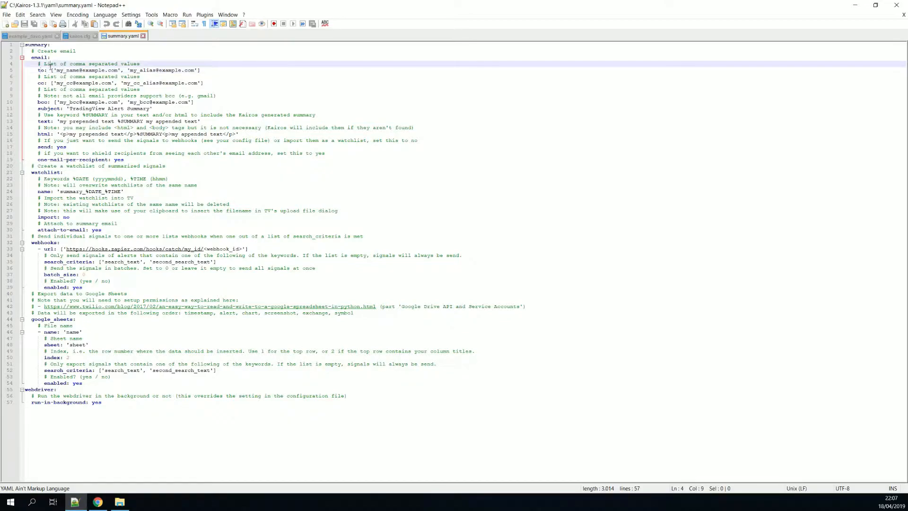
pyautogui.click(52, 69)
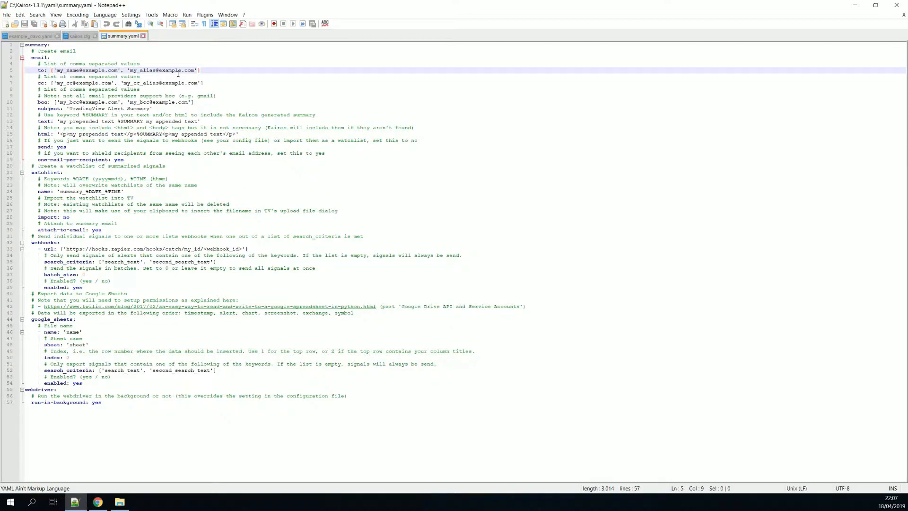
pyautogui.press('Right')
pyautogui.press('Right')
pyautogui.hotkey('ctrl', 'shift', 'Right')
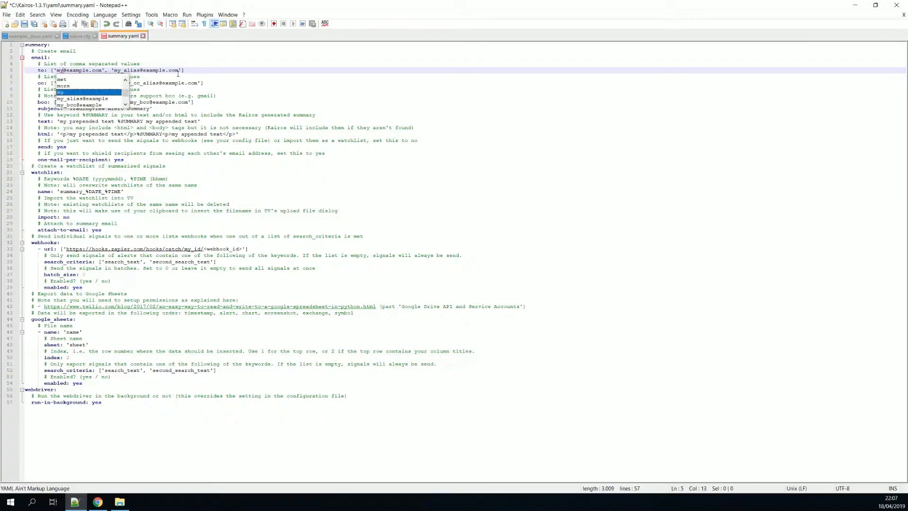
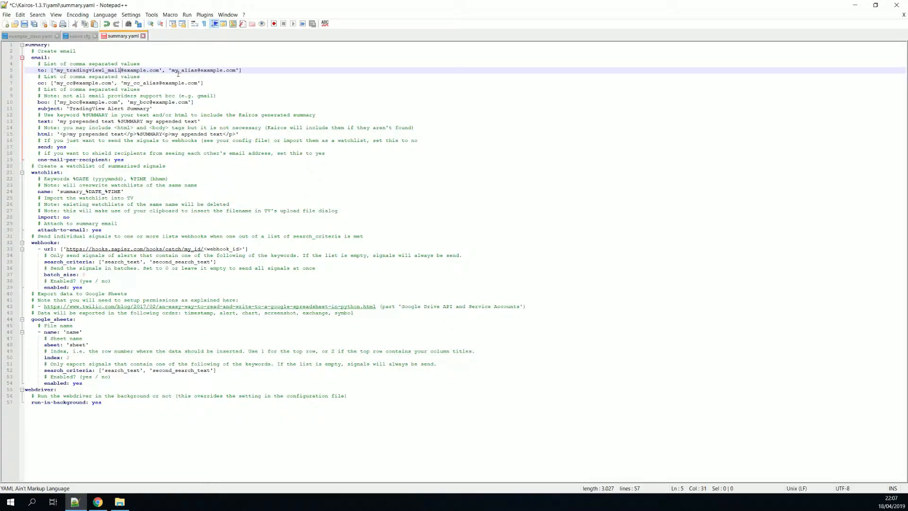
pyautogui.hotkey('ctrl', 'shift', 'Right')
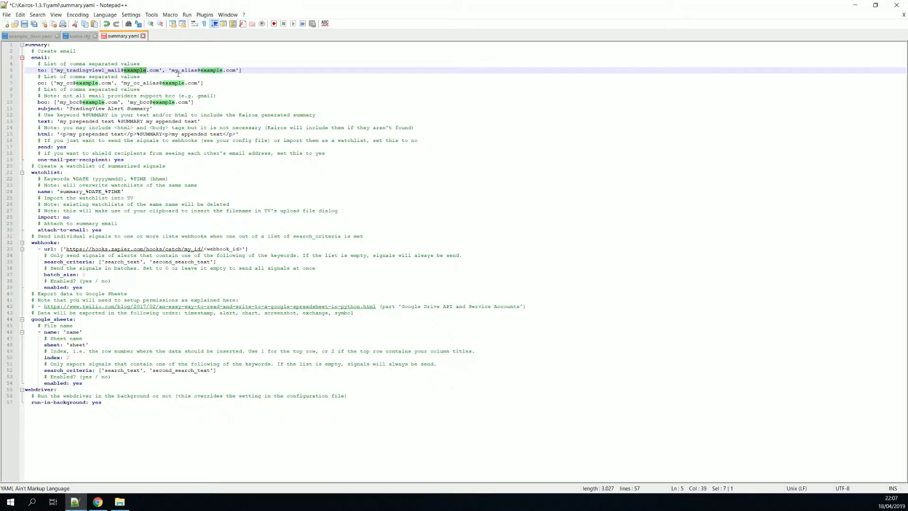
pyautogui.write('gmail')
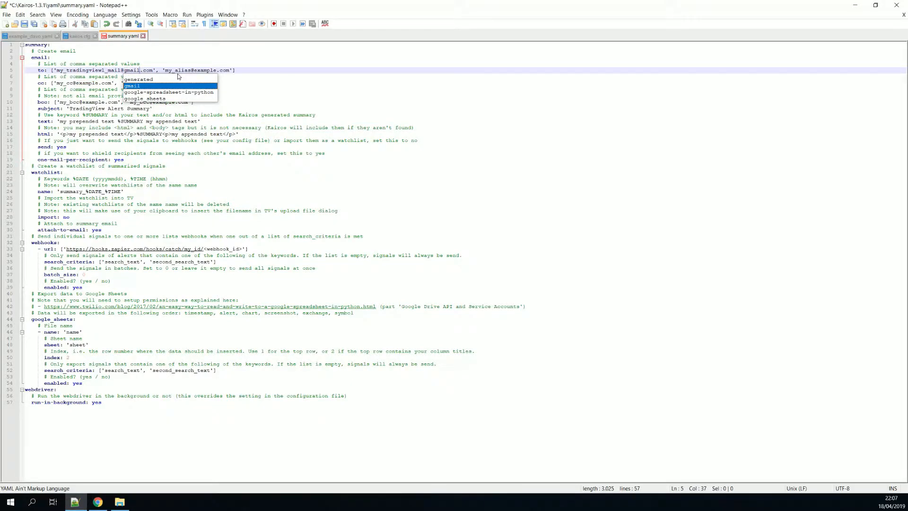
pyautogui.press('Escape')
pyautogui.press('End')
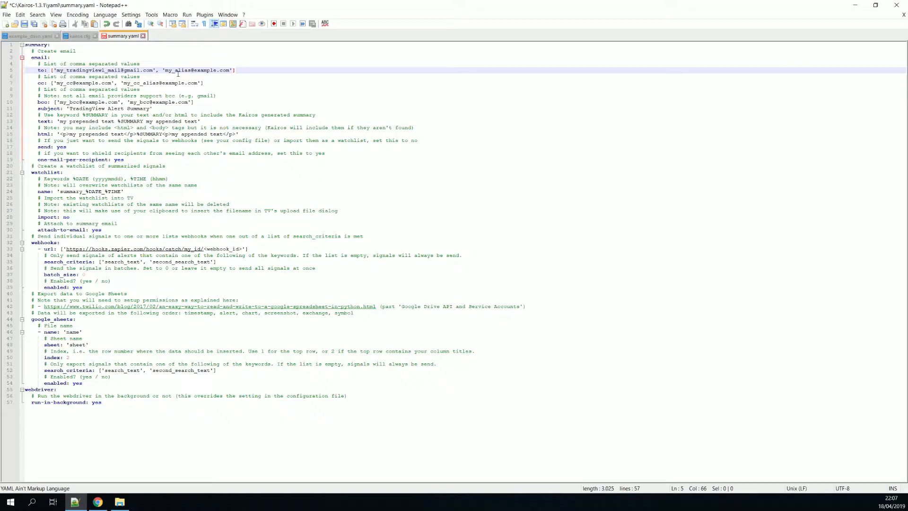
# Step: Delete the second alias address from the to: list on line 5
pyautogui.hotkey('ctrl', 'shift', 'Left')
pyautogui.hotkey('ctrl', 'shift', 'Left')
pyautogui.hotkey('ctrl', 'shift', 'Left')
pyautogui.hotkey('ctrl', 'shift', 'Left')
pyautogui.hotkey('ctrl', 'shift', 'Left')
pyautogui.hotkey('ctrl', 'shift', 'Left')
pyautogui.press('Delete')
pyautogui.press('Home')
pyautogui.press('Down')
pyautogui.press('End')
pyautogui.press('Up')
# Step: Delete lines 6–10 of summary.yaml, the cc and bcc settings with their comments
pyautogui.press('Down')
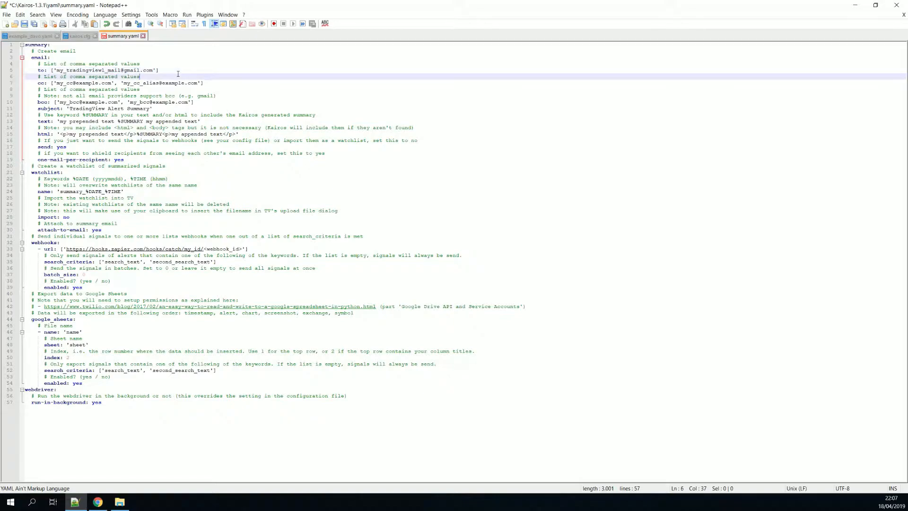
pyautogui.press('Home')
pyautogui.press('Down')
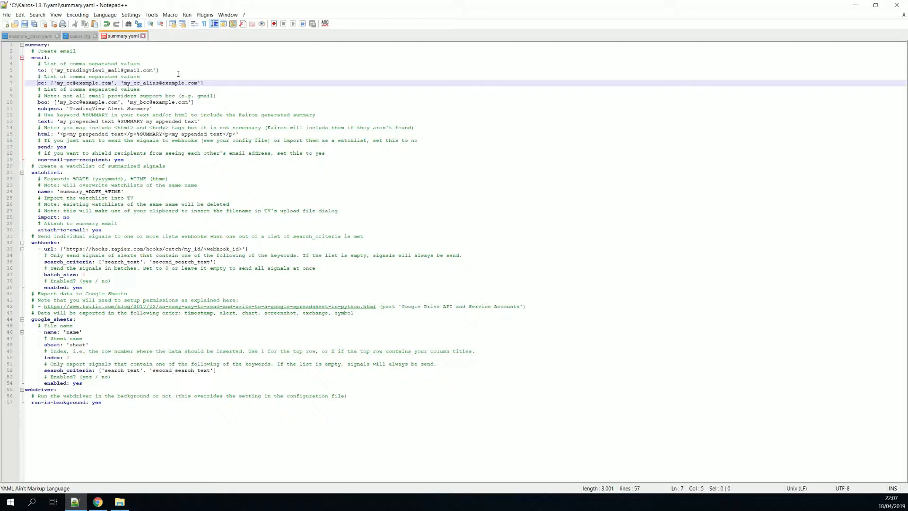
pyautogui.press('Down')
pyautogui.press('Down')
pyautogui.press('Down')
pyautogui.press('End')
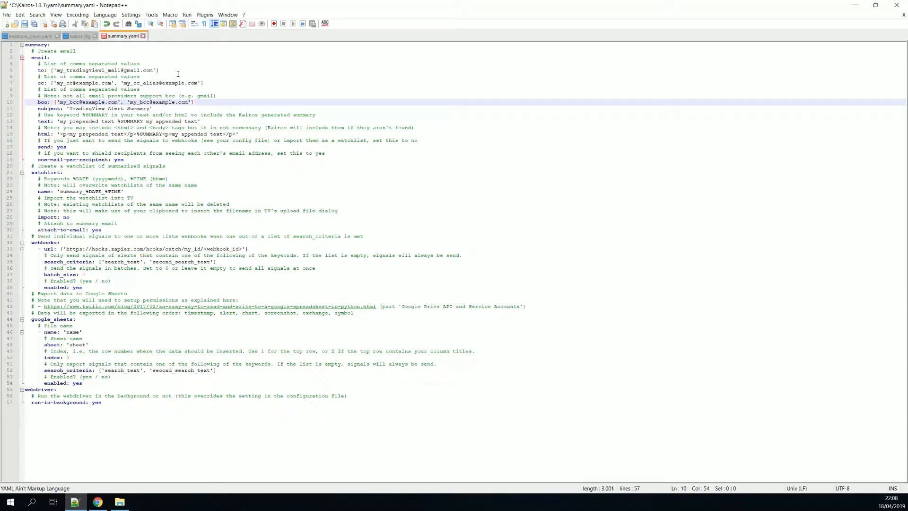
pyautogui.hotkey('shift', 'Up')
pyautogui.hotkey('shift', 'Up')
pyautogui.hotkey('shift', 'Up')
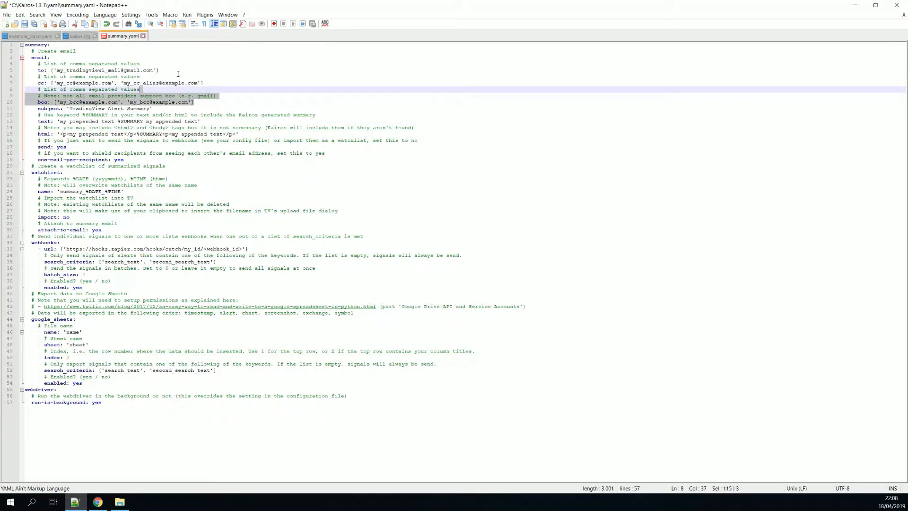
pyautogui.hotkey('shift', 'Home')
pyautogui.hotkey('shift', 'Up')
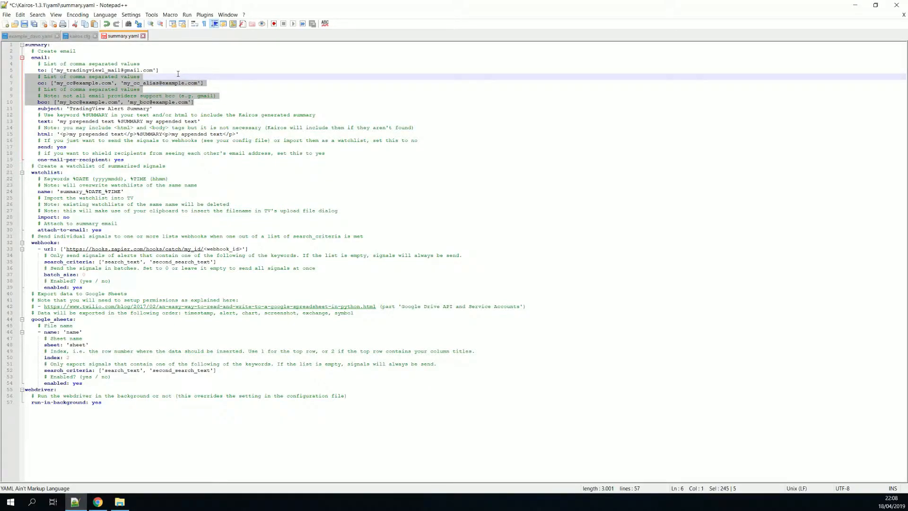
pyautogui.press('Delete')
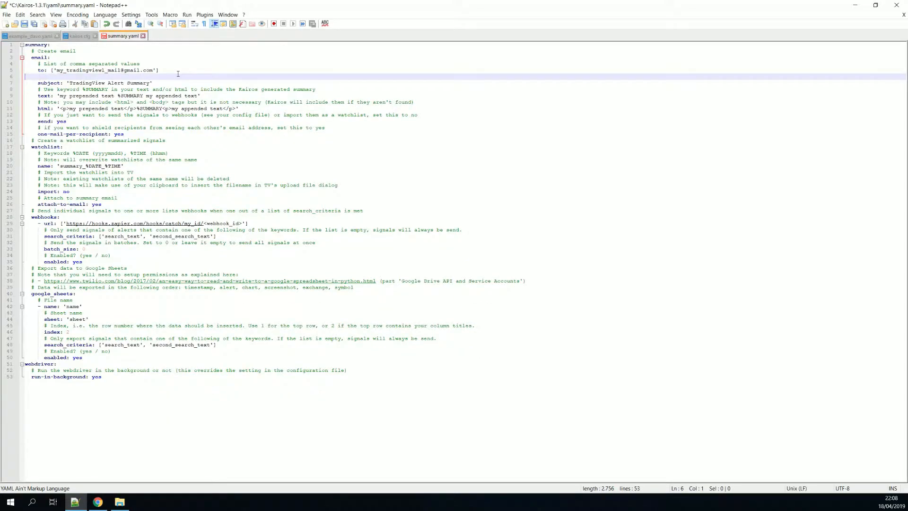
pyautogui.press('Delete')
pyautogui.press('End')
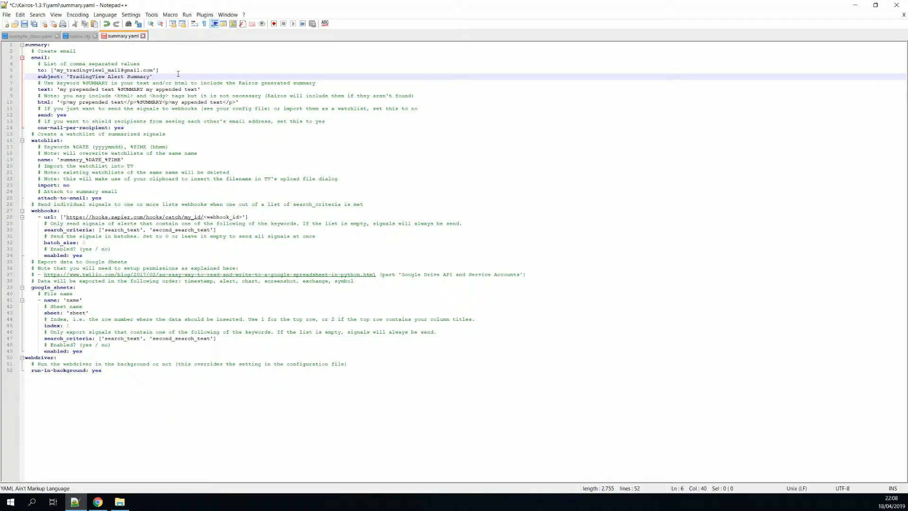
# Step: Strip the placeholder text around %SUMMARY on the email text: line
pyautogui.press('Down')
pyautogui.press('Down')
pyautogui.press('Down')
pyautogui.press('Down')
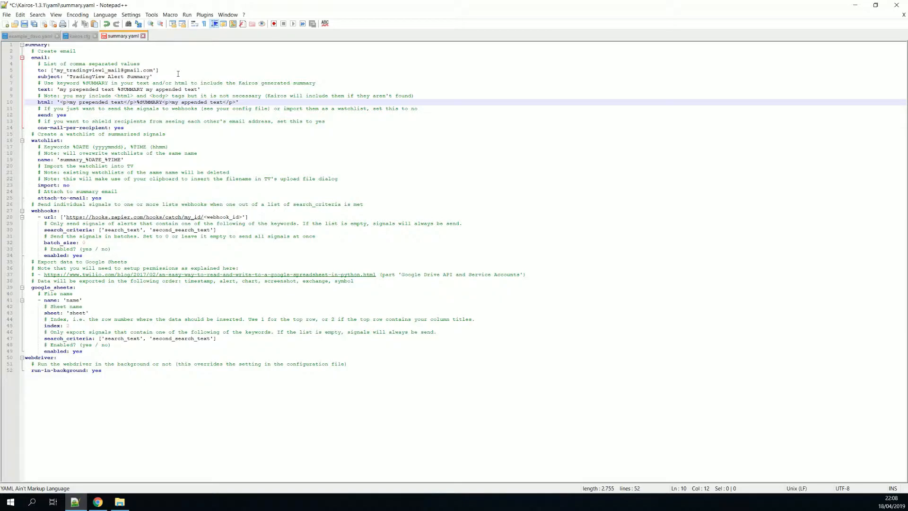
pyautogui.doubleClick(128, 89)
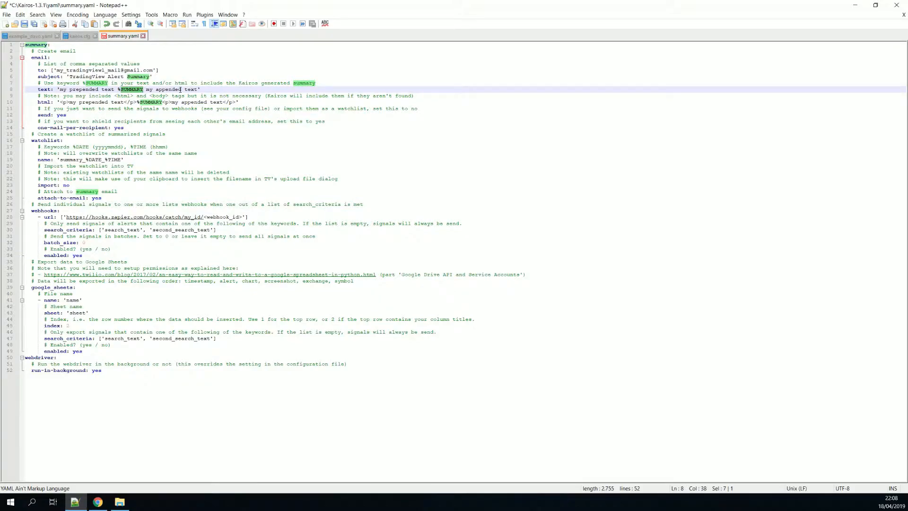
pyautogui.press('Left')
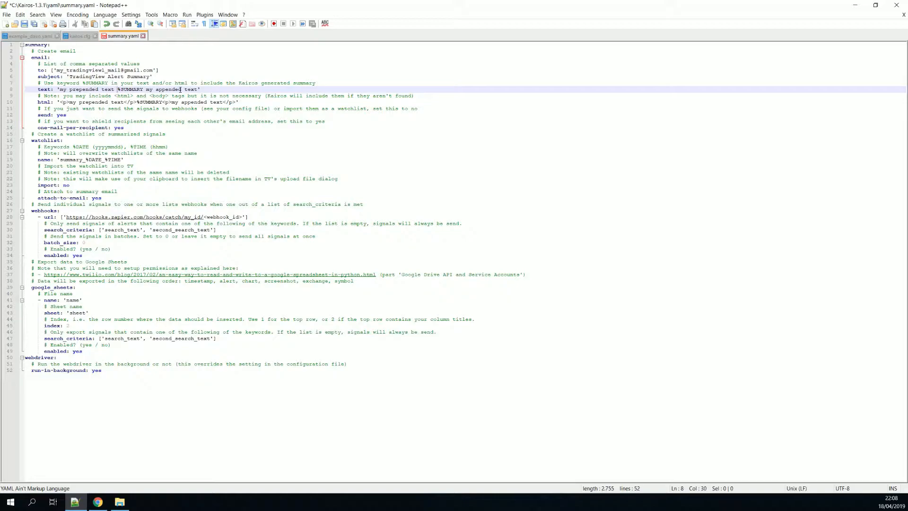
pyautogui.hotkey('ctrl', 'shift', 'Left')
pyautogui.hotkey('ctrl', 'shift', 'Left')
pyautogui.hotkey('ctrl', 'shift', 'Left')
pyautogui.press('Delete')
pyautogui.hotkey('shift', 'End')
pyautogui.hotkey('shift', 'Left')
pyautogui.press('Delete')
# Step: Strip the prepended and appended html paragraphs so html: holds only '%SUMMARY'
pyautogui.press('Down')
pyautogui.press('Down')
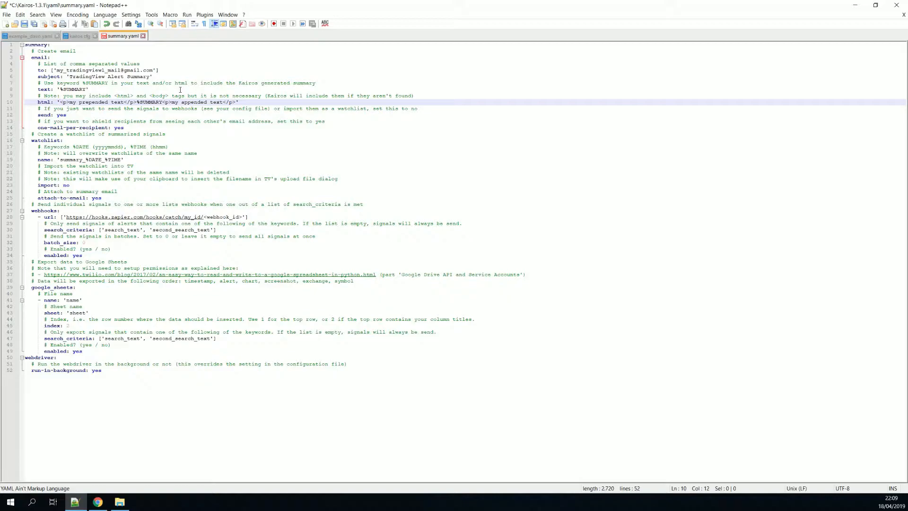
pyautogui.hotkey('ctrl', 'shift', 'Right')
pyautogui.hotkey('ctrl', 'shift', 'Right')
pyautogui.hotkey('ctrl', 'shift', 'Right')
pyautogui.hotkey('ctrl', 'shift', 'Right')
pyautogui.hotkey('shift', 'Right')
pyautogui.hotkey('shift', 'Right')
pyautogui.hotkey('shift', 'Right')
pyautogui.hotkey('shift', 'Right')
pyautogui.press('Delete')
pyautogui.hotkey('shift', 'End')
pyautogui.hotkey('shift', 'Left')
pyautogui.press('Delete')
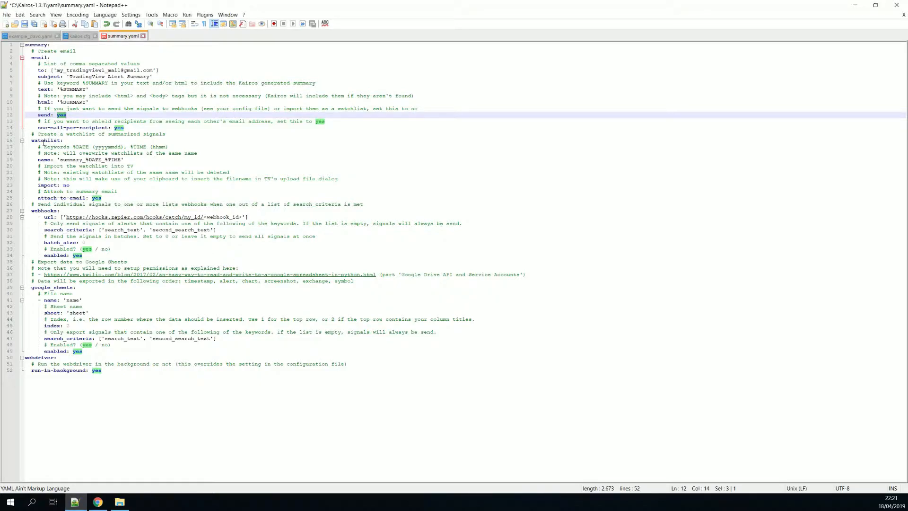
pyautogui.click(50, 147)
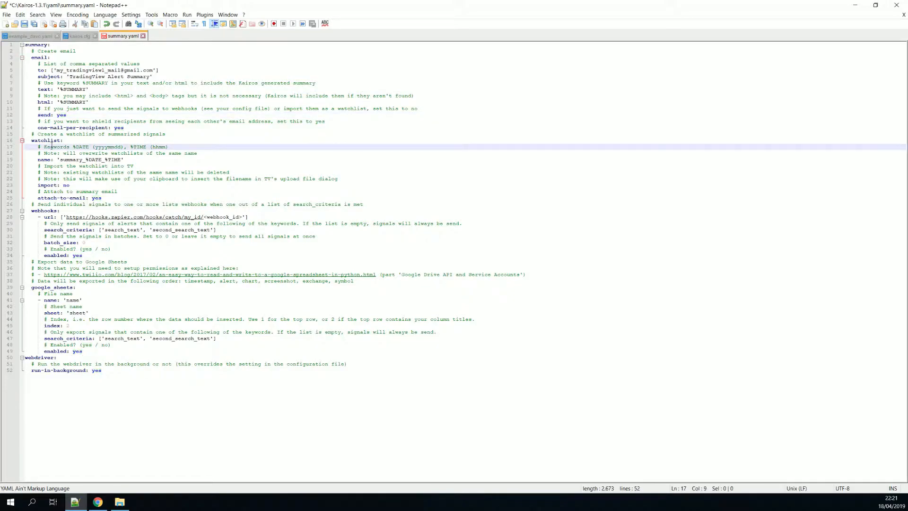
pyautogui.click(96, 197)
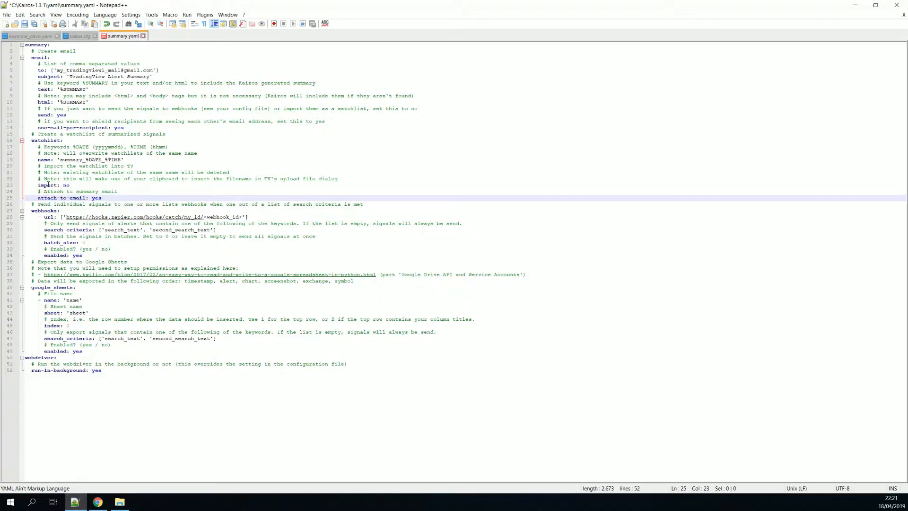
pyautogui.doubleClick(66, 185)
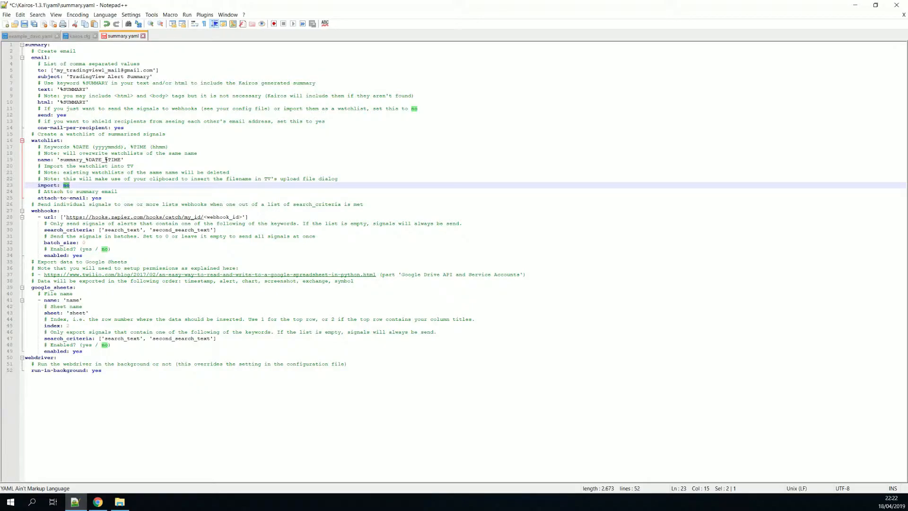
pyautogui.moveTo(60, 160); pyautogui.dragTo(120, 160)
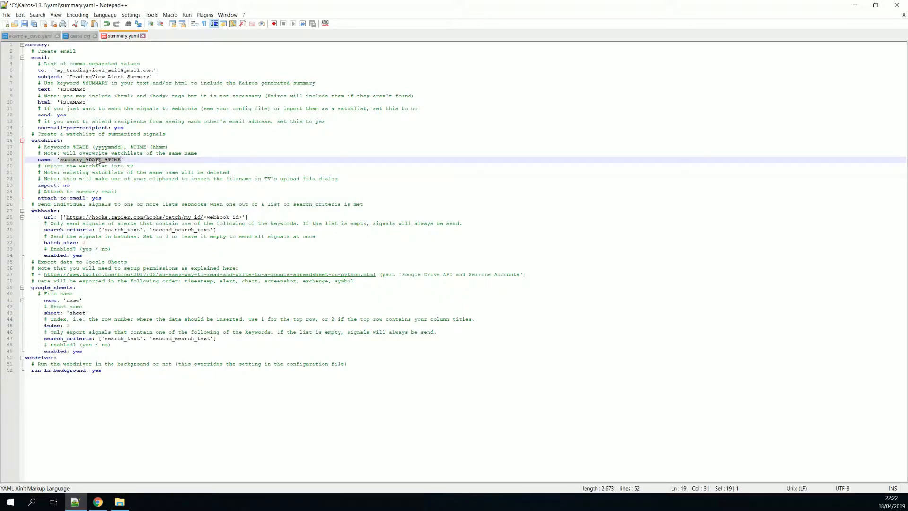
pyautogui.click(101, 161)
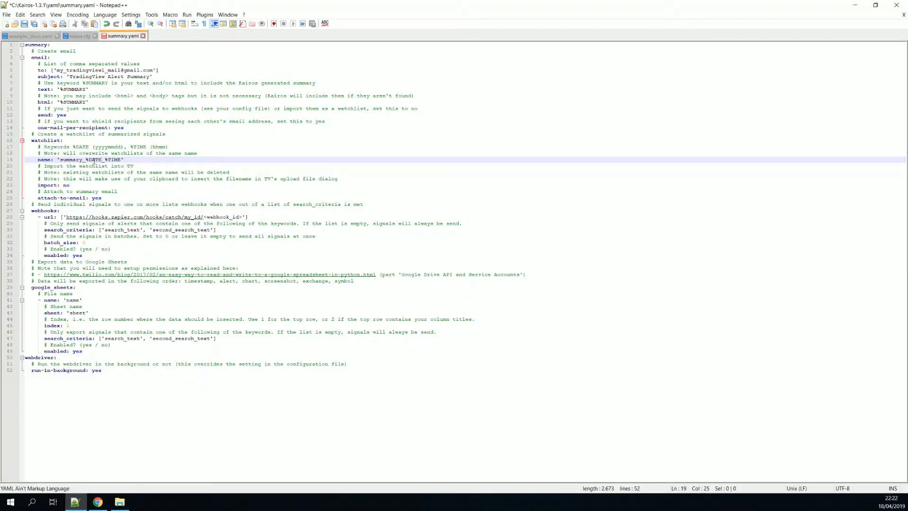
pyautogui.doubleClick(114, 160)
pyautogui.moveTo(85, 159); pyautogui.dragTo(89, 160)
pyautogui.doubleClick(97, 160)
# Step: Remove the _%DATE_%TIME suffix so the watchlist name is just 'summary'
pyautogui.click(90, 160)
pyautogui.hotkey('shift', 'End')
pyautogui.hotkey('shift', 'Left')
pyautogui.press('Delete')
# Step: Change the watchlist import setting from no to yes
pyautogui.doubleClick(67, 185)
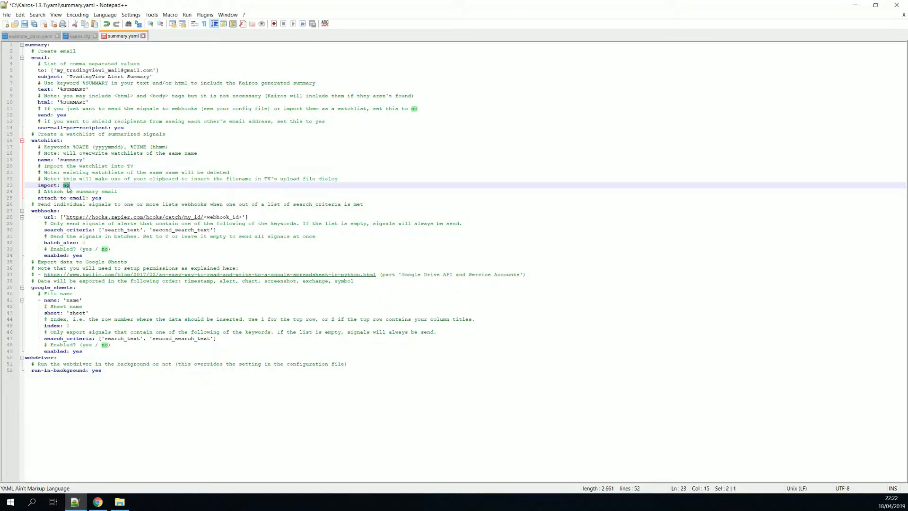
pyautogui.write('yes')
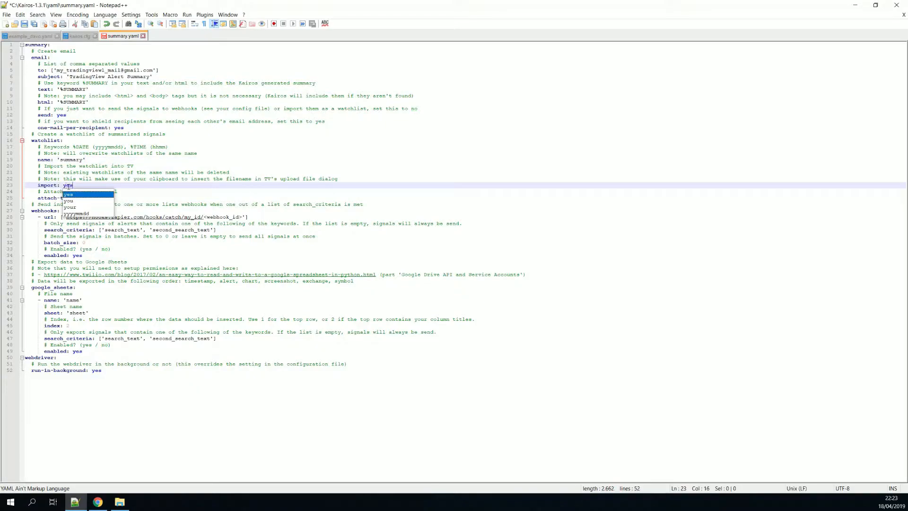
pyautogui.click(86, 172)
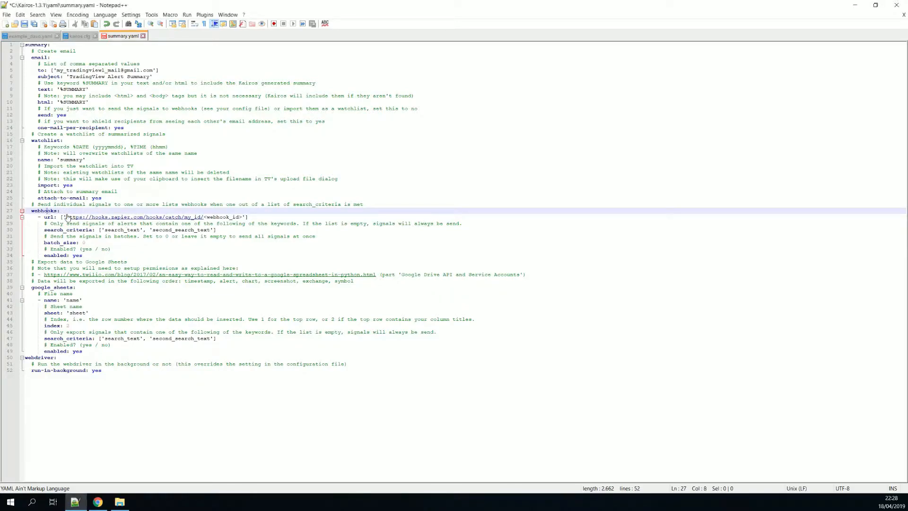
pyautogui.click(48, 211)
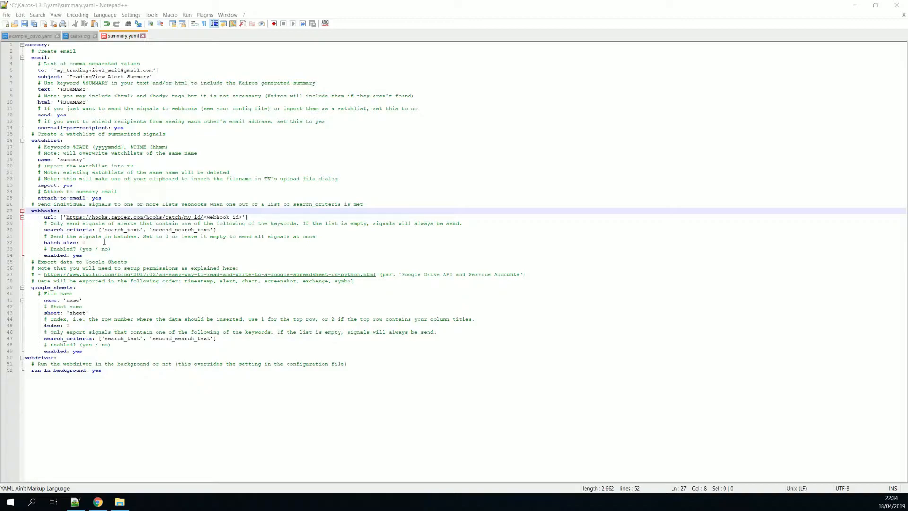
pyautogui.click(104, 242)
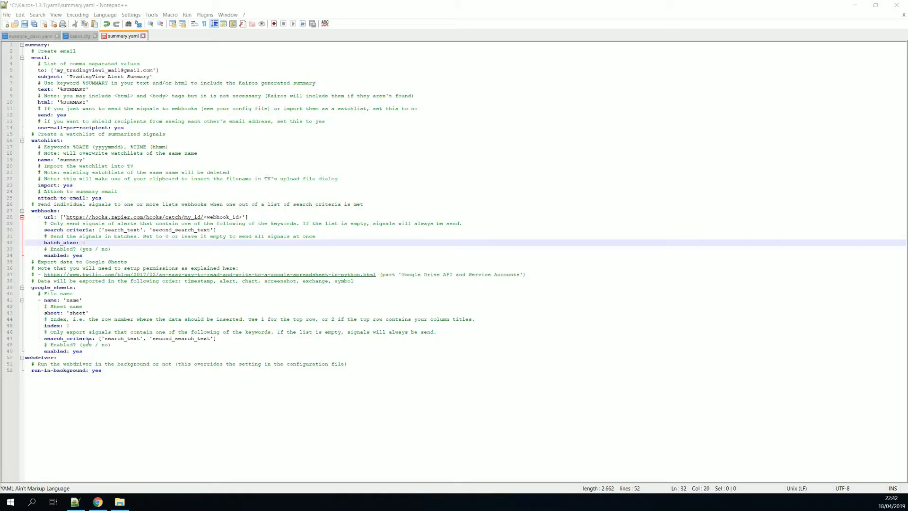
pyautogui.click(64, 287)
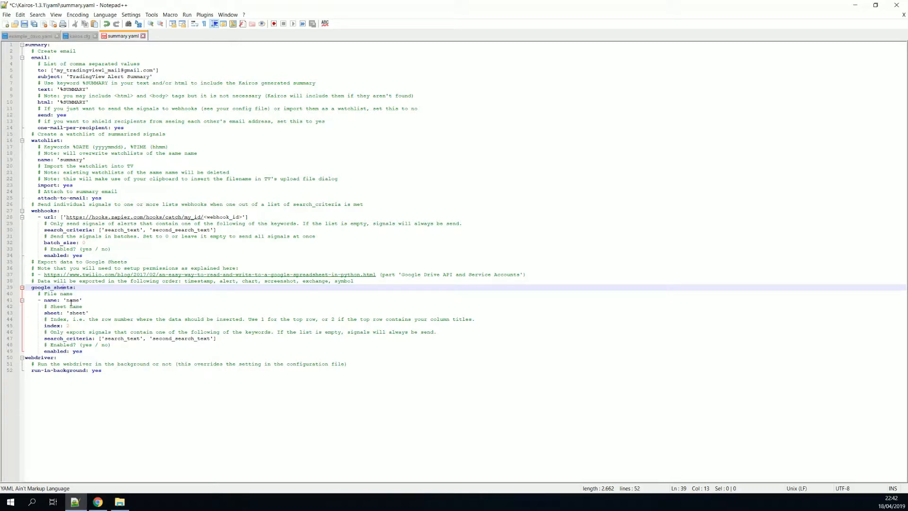
# Step: In a new incognito Chrome tab, go to console.developers.google.com
pyautogui.click(97, 502)
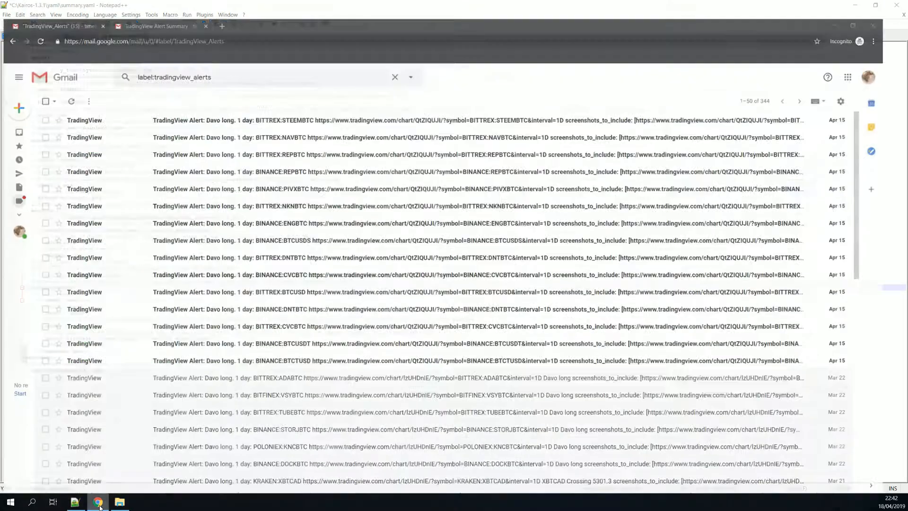
pyautogui.click(226, 7)
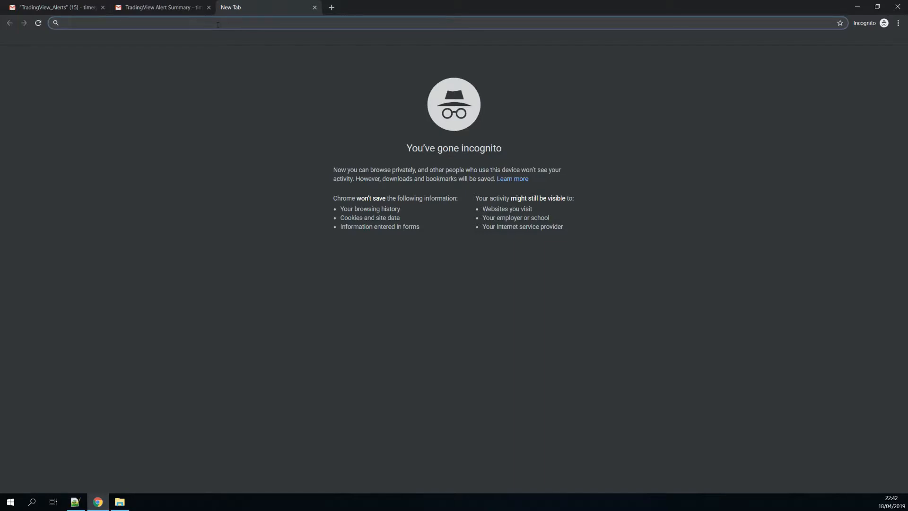
pyautogui.write('conso')
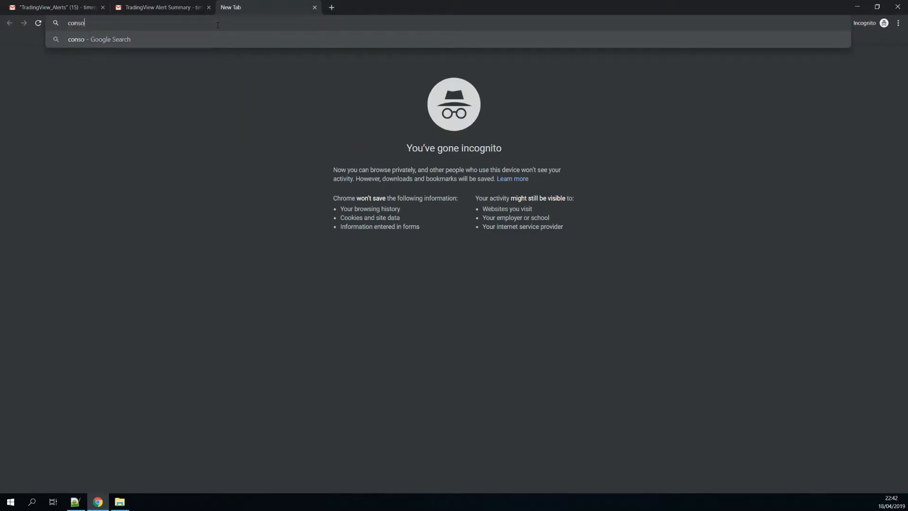
pyautogui.write('le.dev')
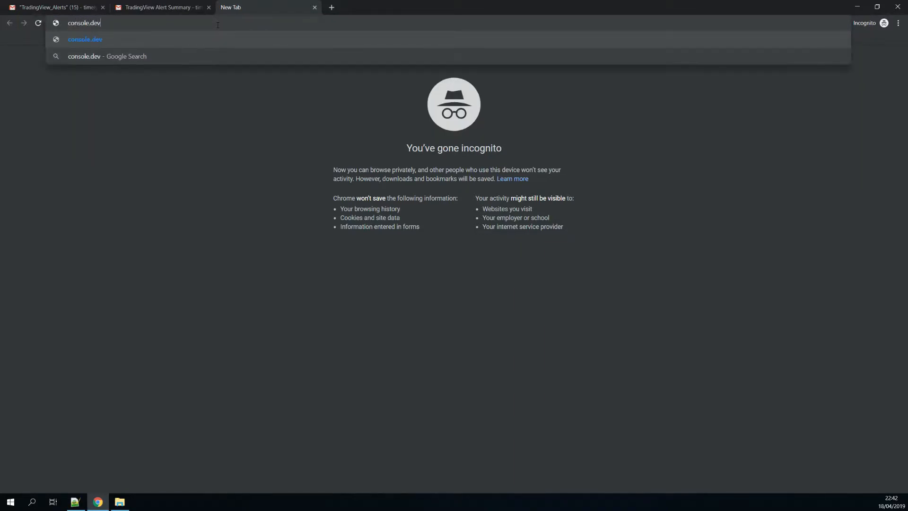
pyautogui.write('elopers.google.com')
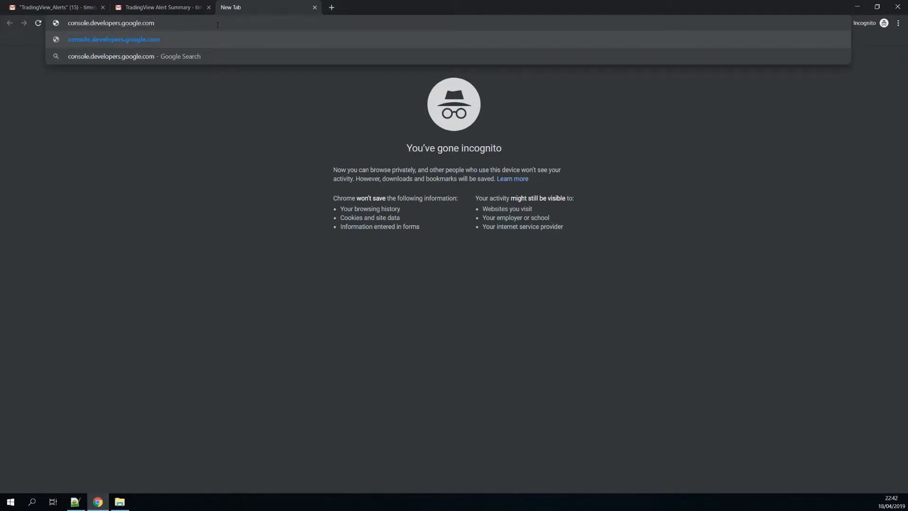
pyautogui.press('Return')
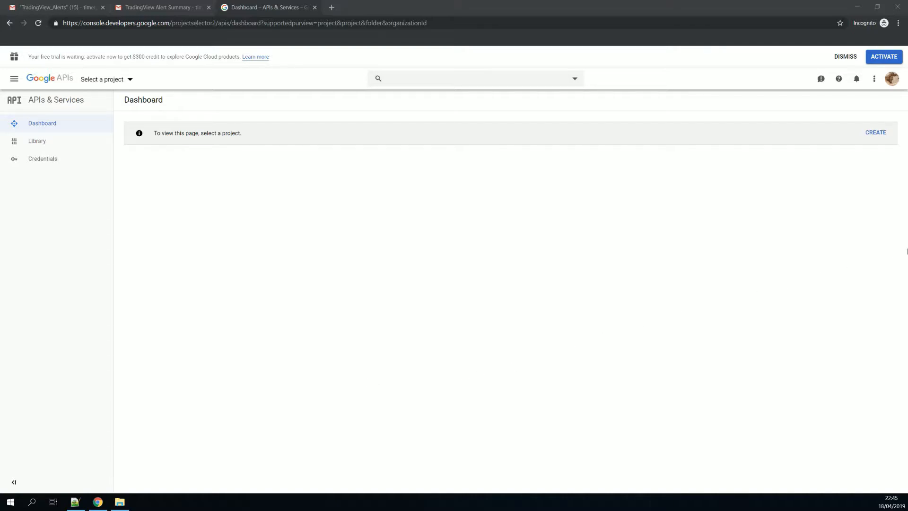
# Step: Create a new Google Cloud project named Kairos
pyautogui.click(872, 134)
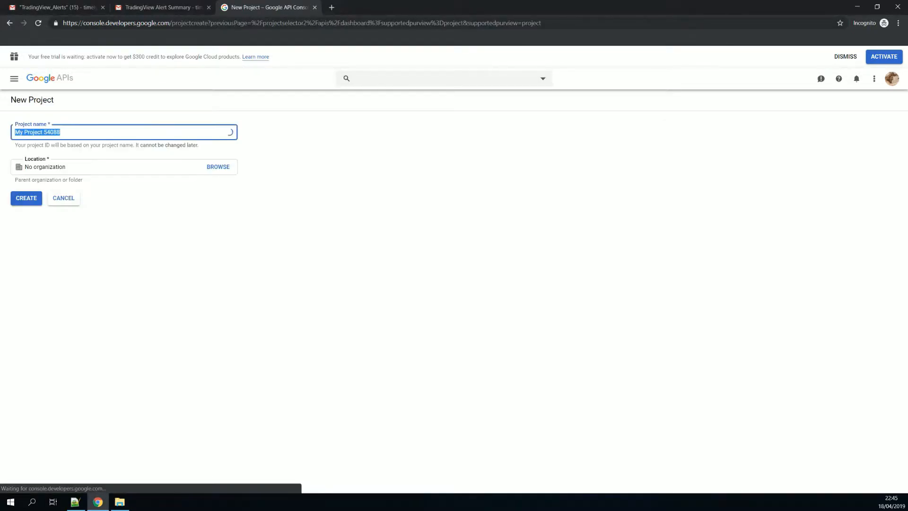
pyautogui.write('Kairos')
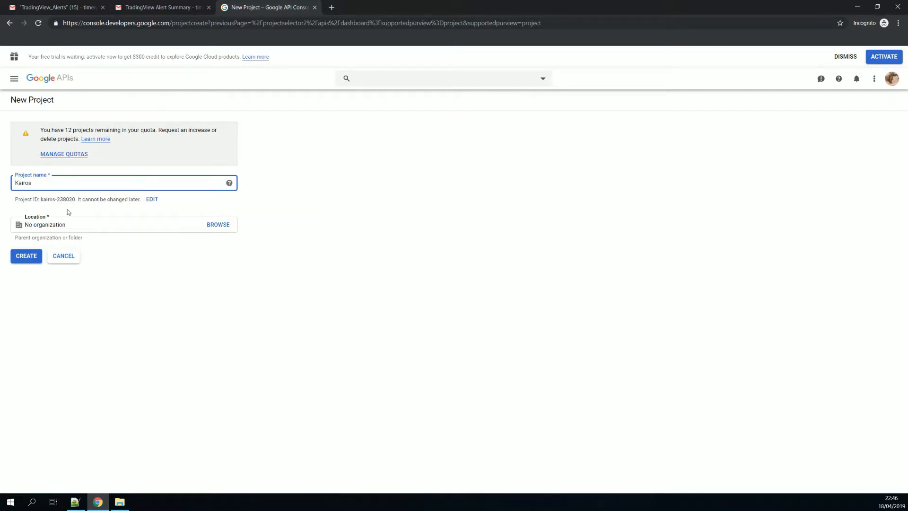
pyautogui.click(26, 257)
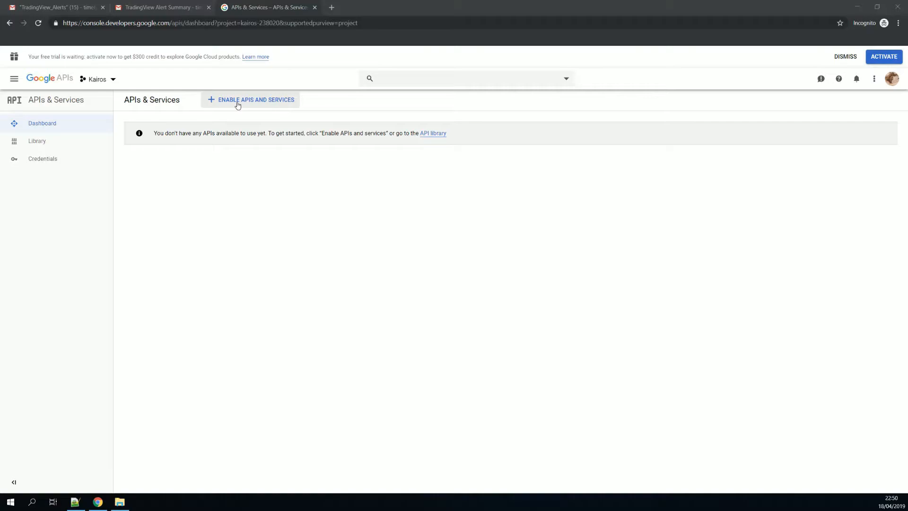
# Step: Search the API library for 'google sheet' and enable the Google Sheets API
pyautogui.click(238, 104)
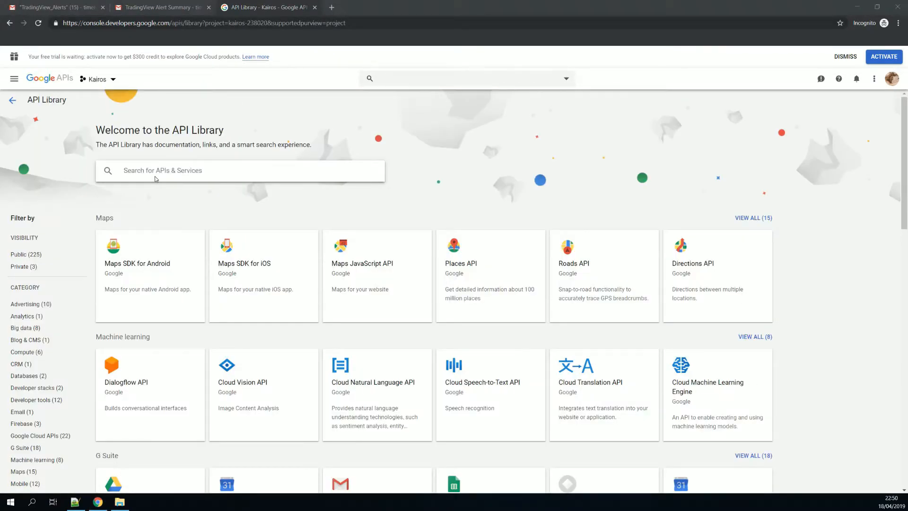
pyautogui.click(156, 173)
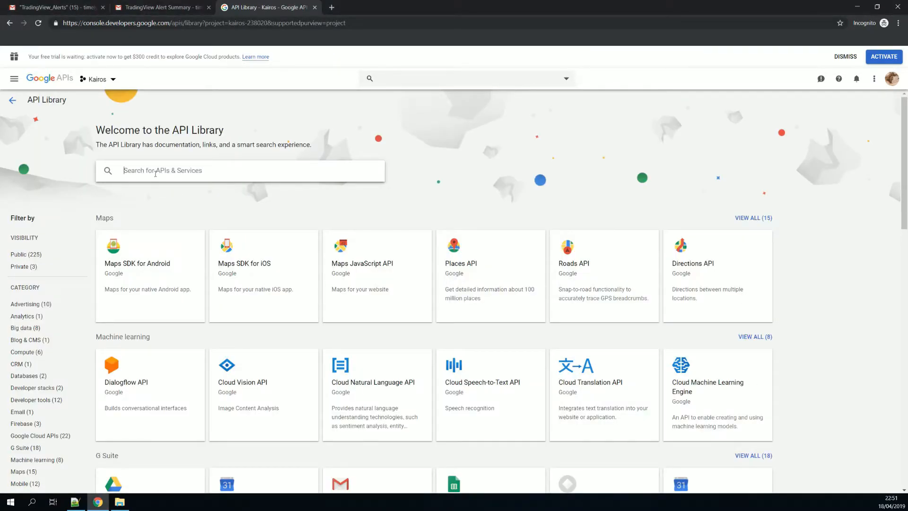
pyautogui.write('google sheet')
pyautogui.click(126, 174)
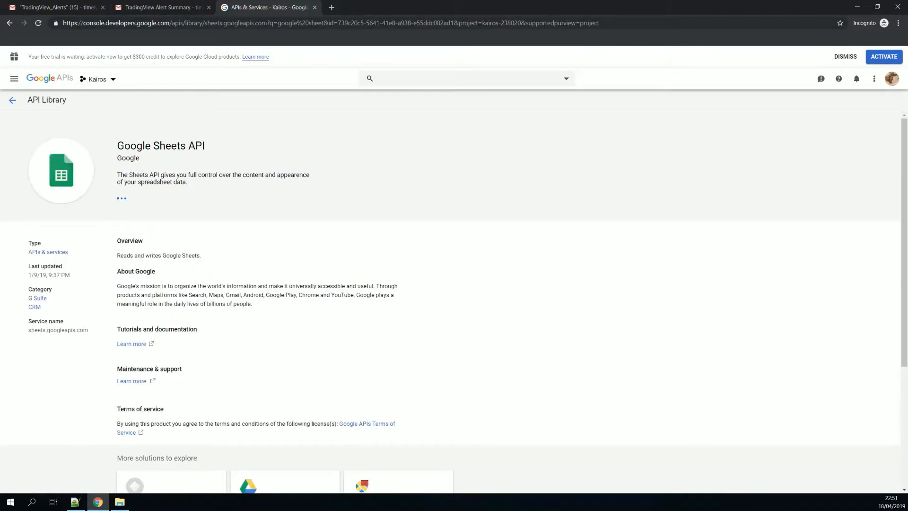
pyautogui.click(137, 200)
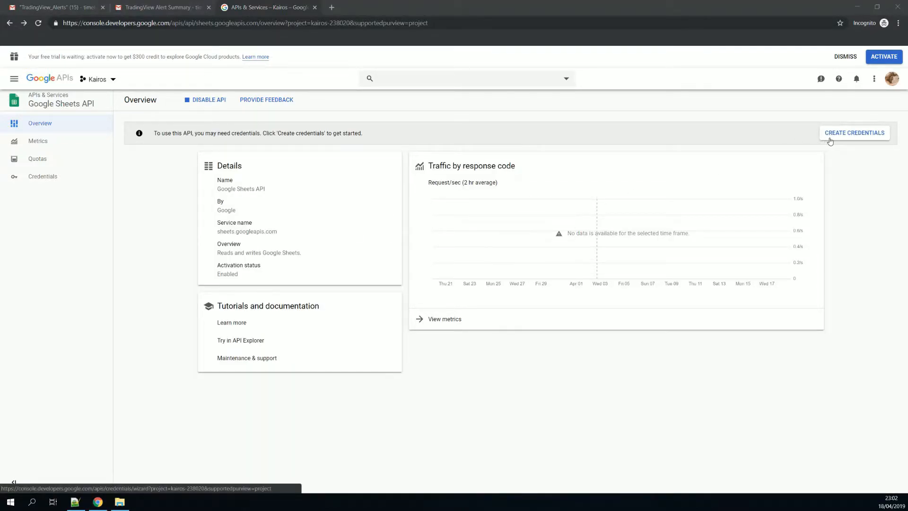
# Step: Create a service account named Kairos, skipping the role and permissions steps
pyautogui.click(830, 141)
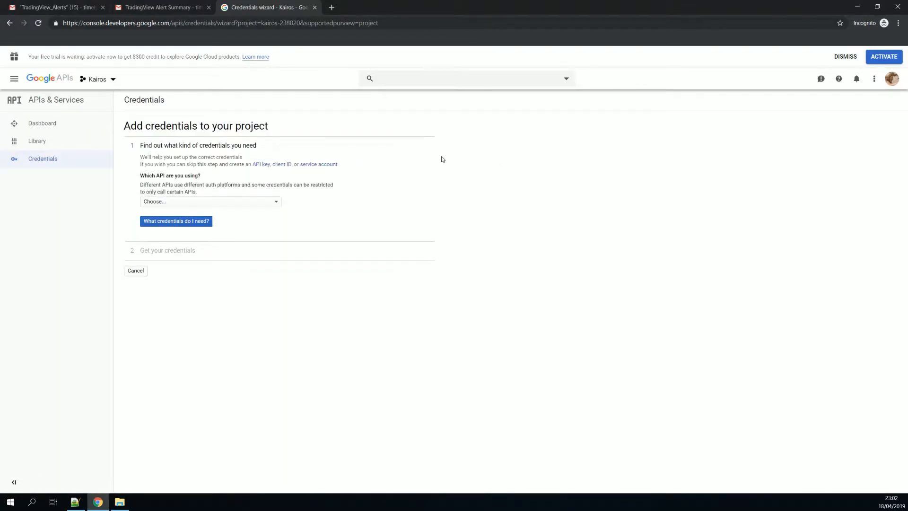
pyautogui.click(318, 166)
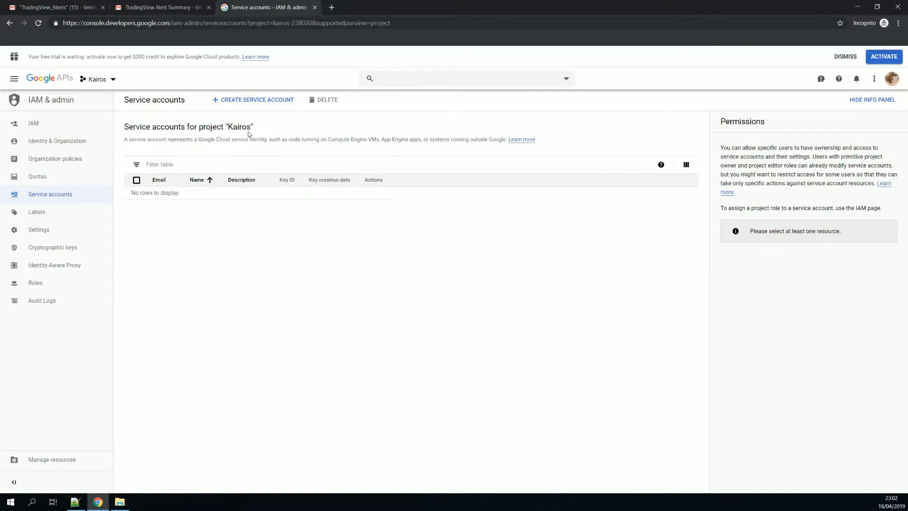
pyautogui.click(248, 105)
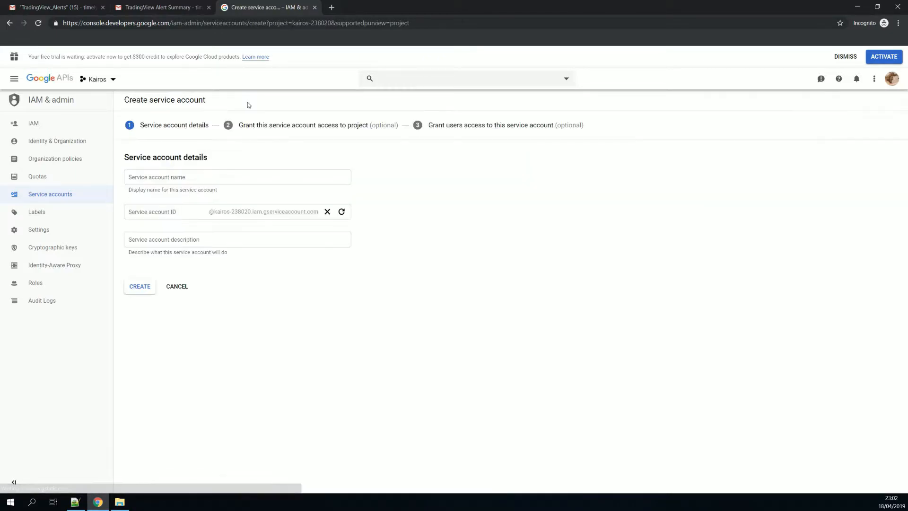
pyautogui.click(205, 175)
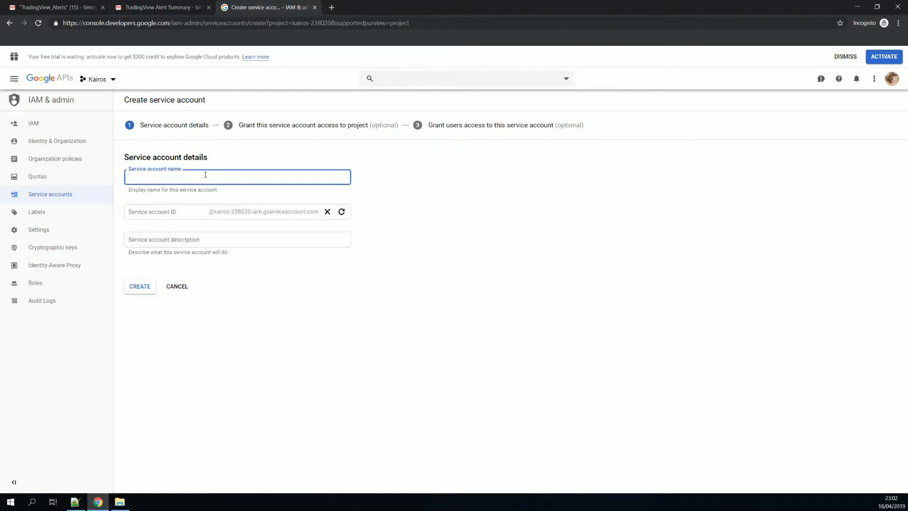
pyautogui.write('Kairos')
pyautogui.press('Tab')
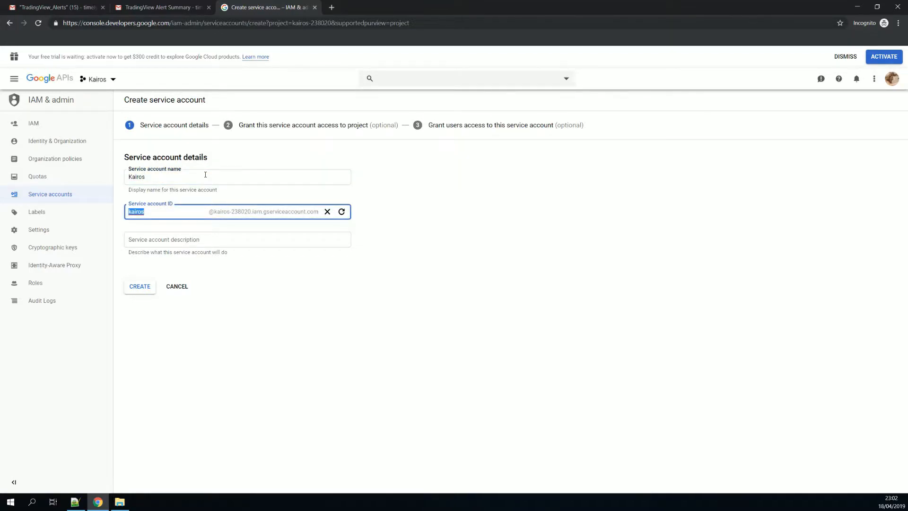
pyautogui.click(135, 290)
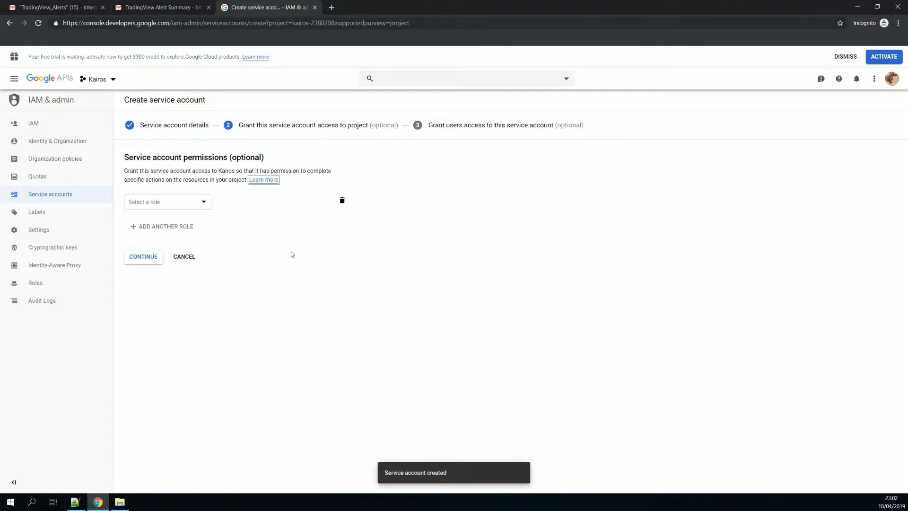
pyautogui.click(204, 203)
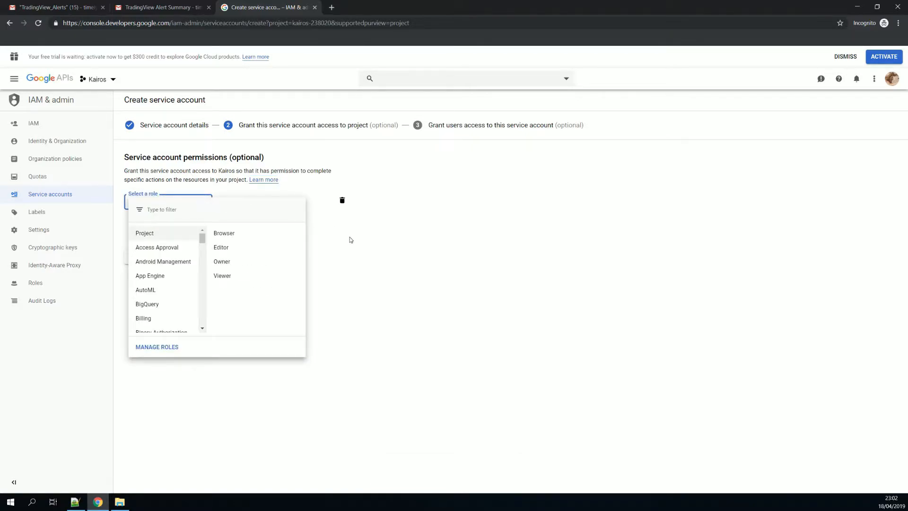
pyautogui.click(355, 253)
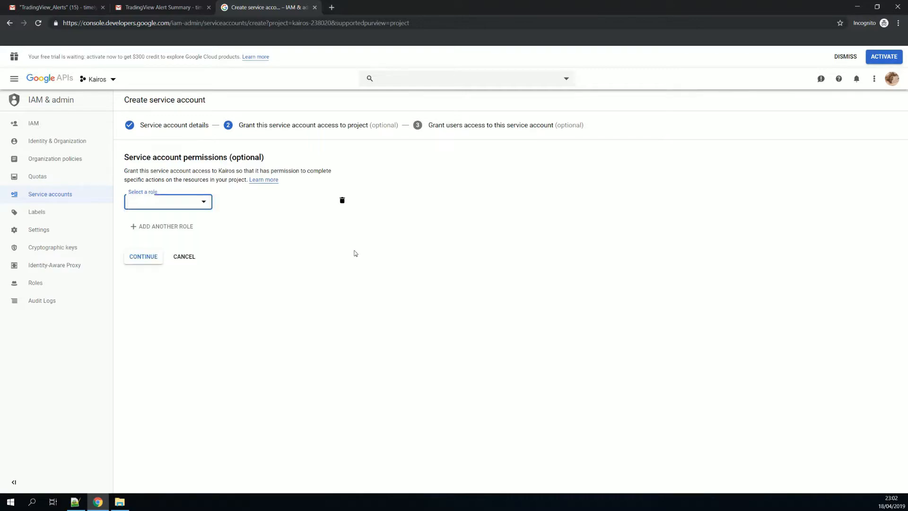
pyautogui.click(147, 259)
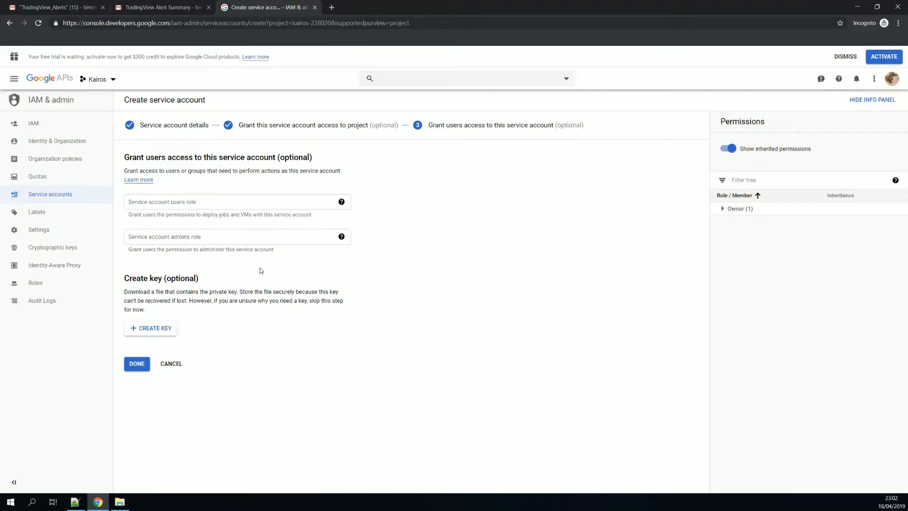
pyautogui.click(137, 364)
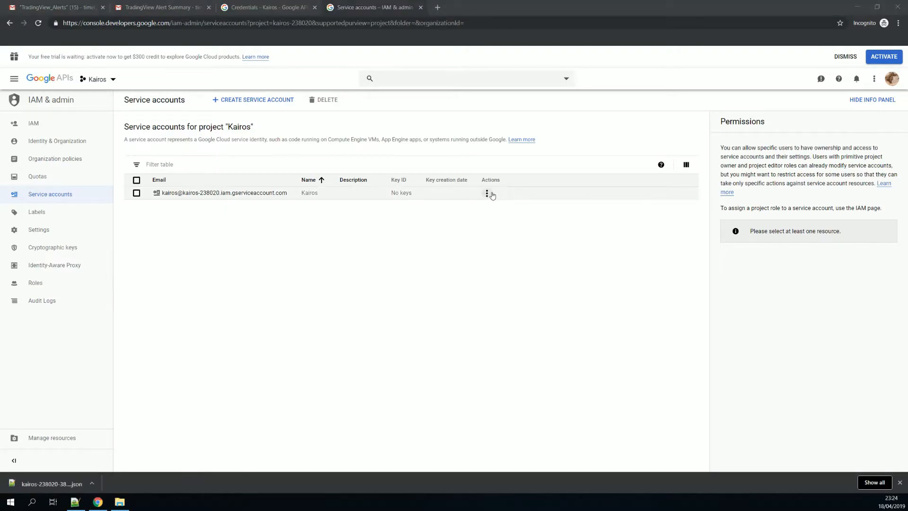
# Step: Generate and download a JSON private key for the Kairos service account
pyautogui.click(486, 194)
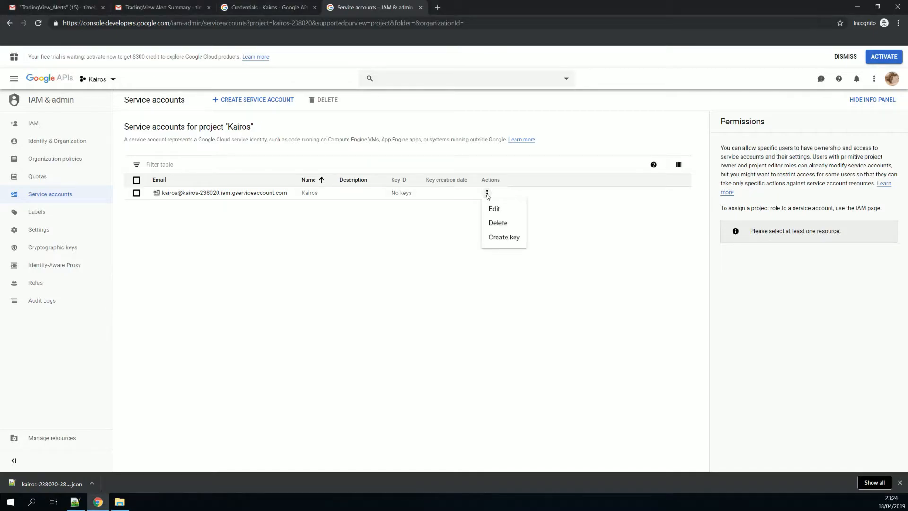
pyautogui.click(498, 241)
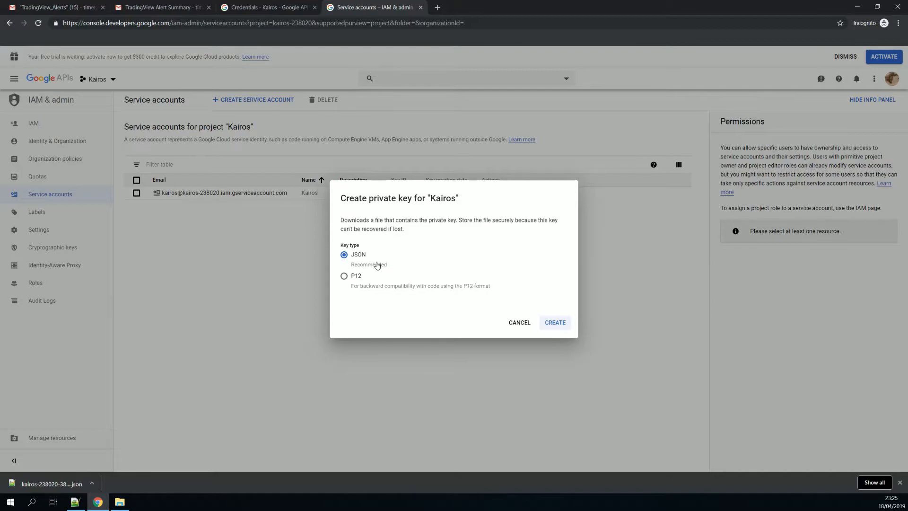
pyautogui.click(556, 325)
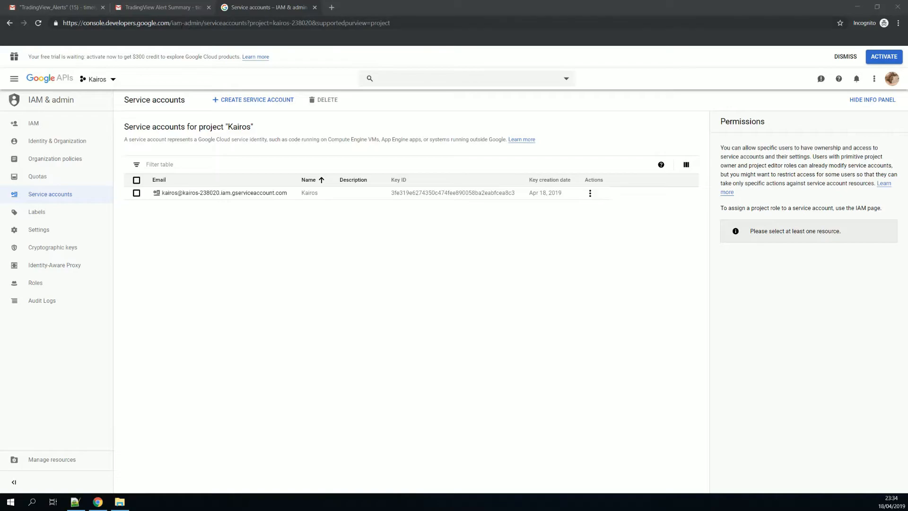
# Step: Trim the address to console.developers.google.com to return to the API console home
pyautogui.click(177, 24)
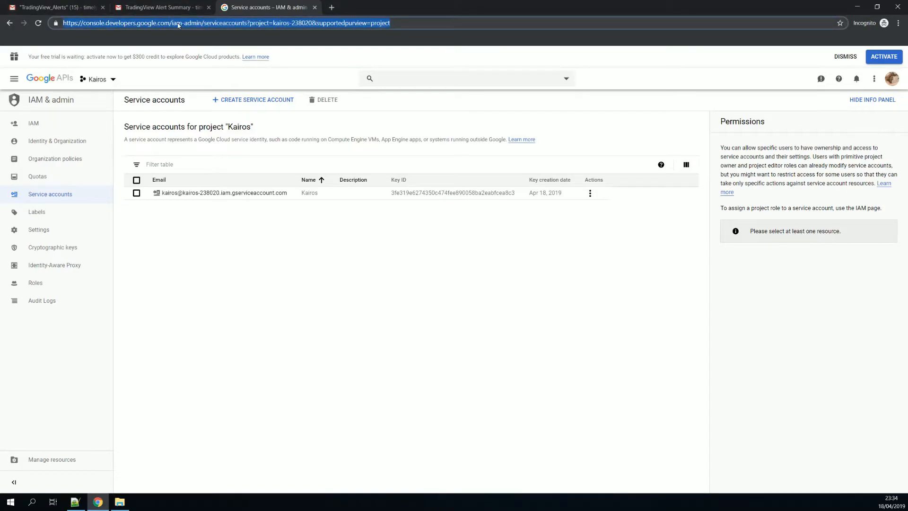
pyautogui.click(176, 23)
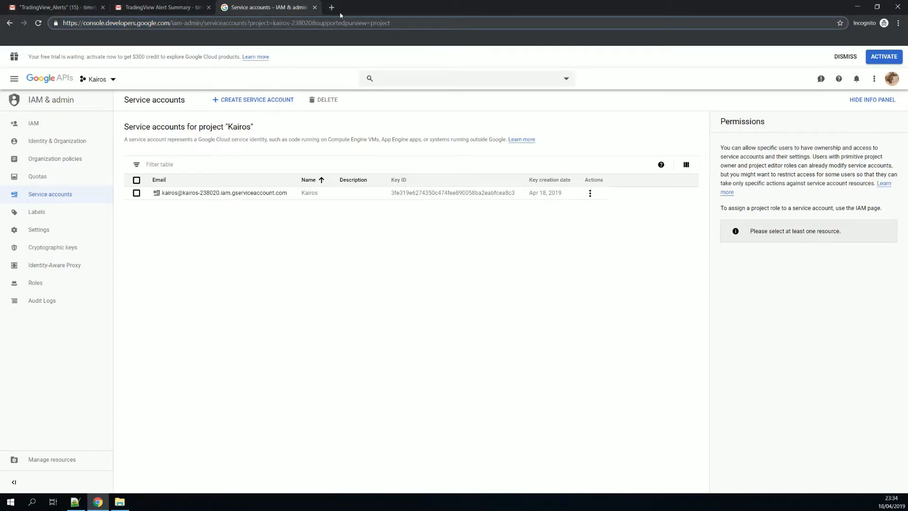
pyautogui.hotkey('shift', 'End')
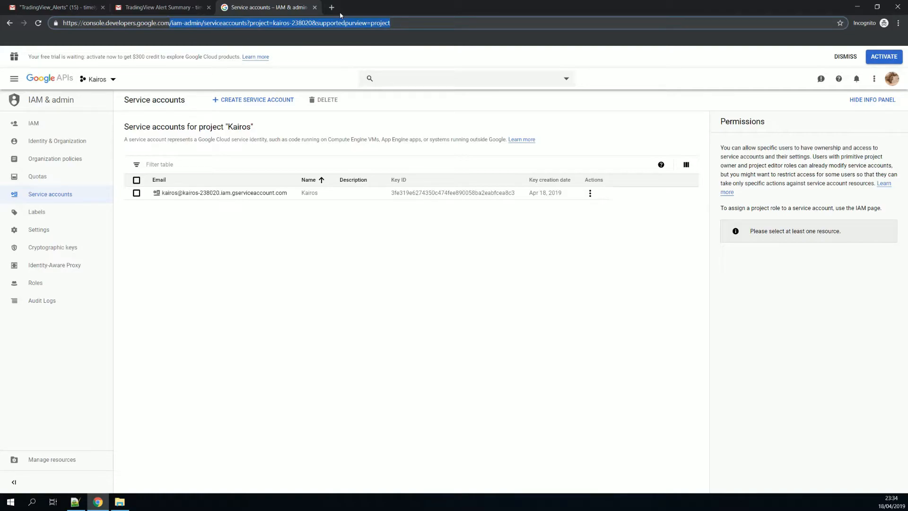
pyautogui.press('BackSpace')
pyautogui.press('Return')
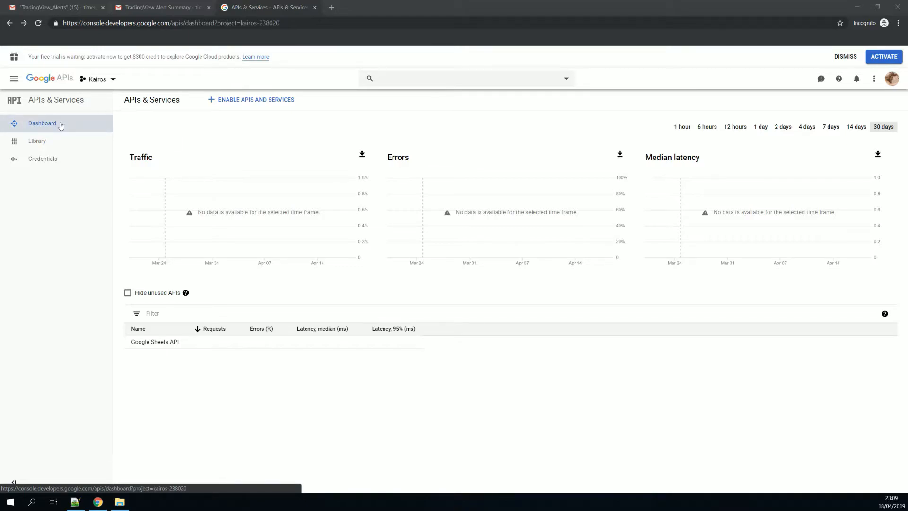
# Step: Search the API library for 'drive' and enable the Google Drive API
pyautogui.click(231, 103)
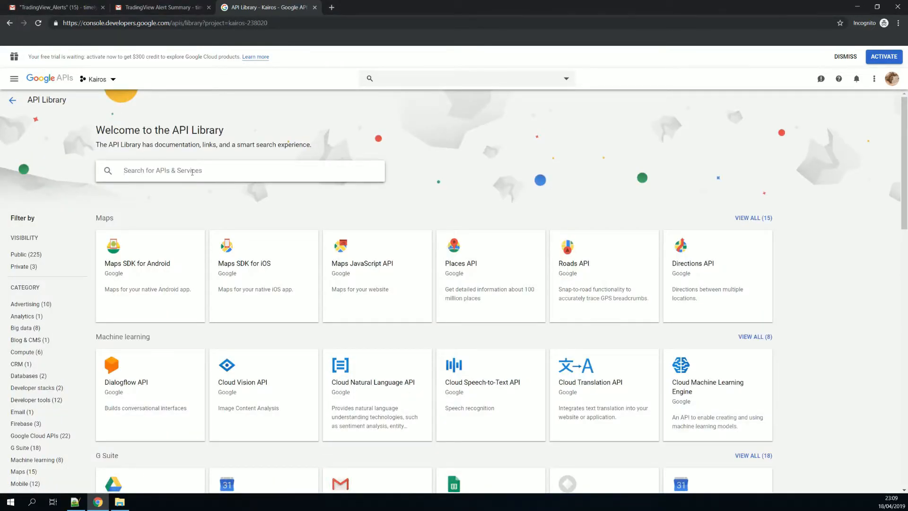
pyautogui.write('drive')
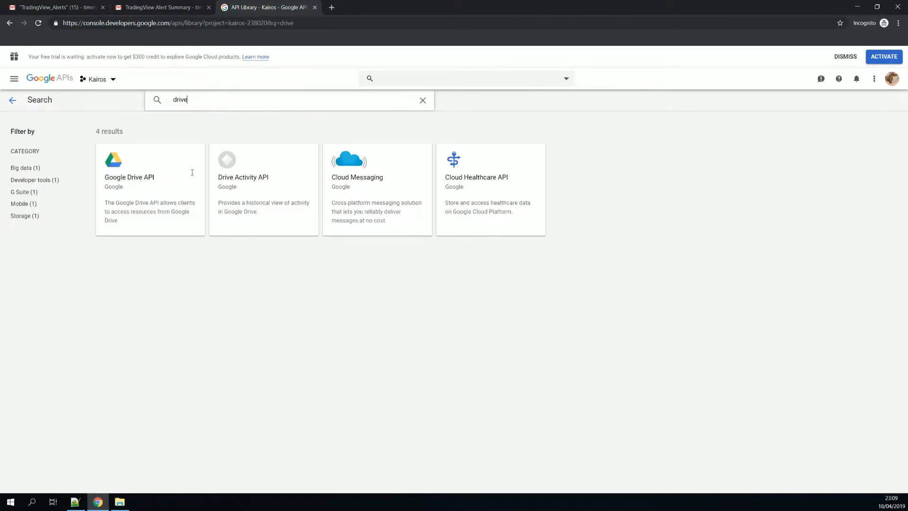
pyautogui.click(177, 182)
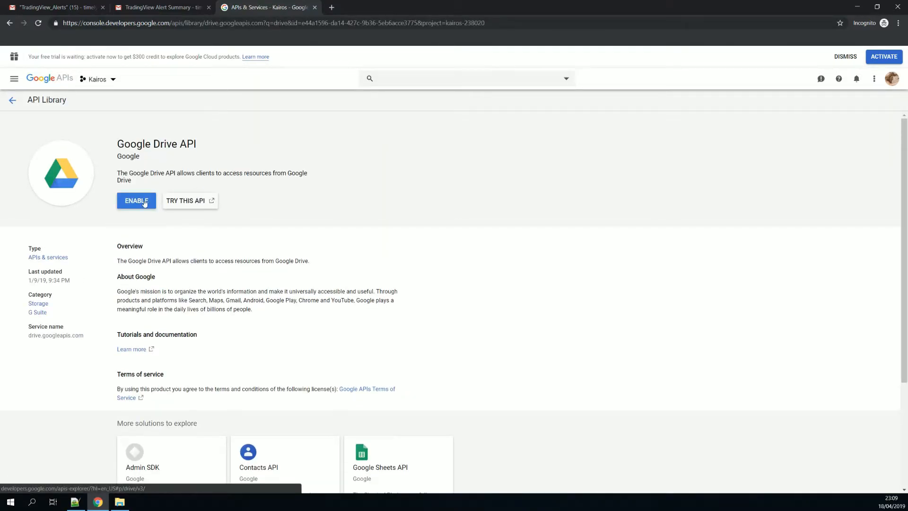
pyautogui.click(137, 201)
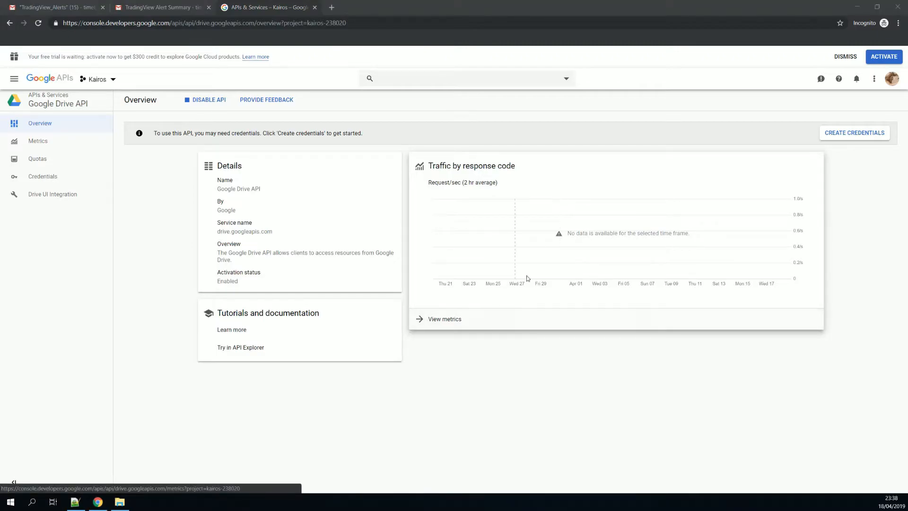
# Step: Run the credentials wizard for Google Drive API from Other UI accessing application data
pyautogui.click(852, 137)
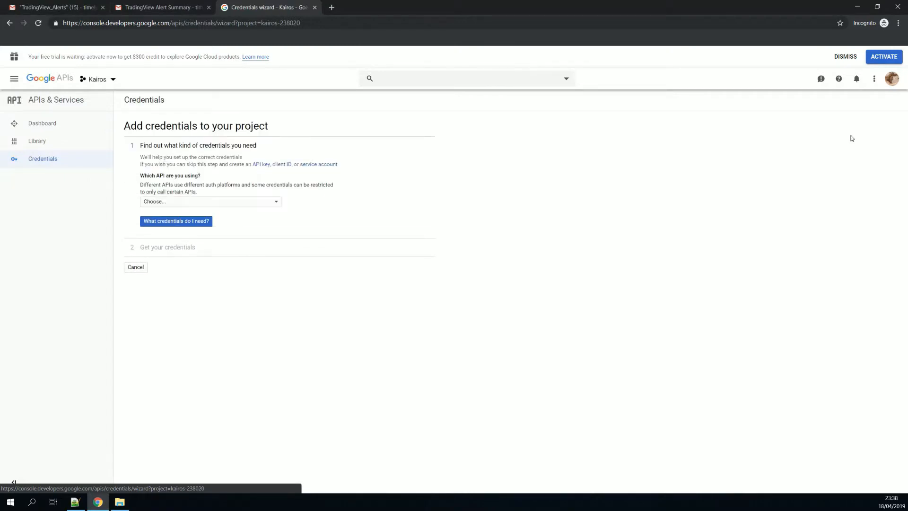
pyautogui.click(221, 202)
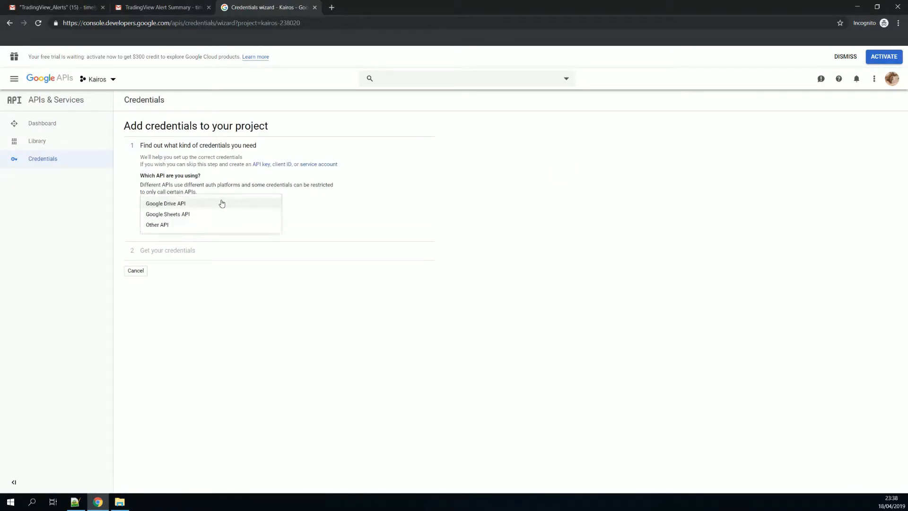
pyautogui.click(180, 205)
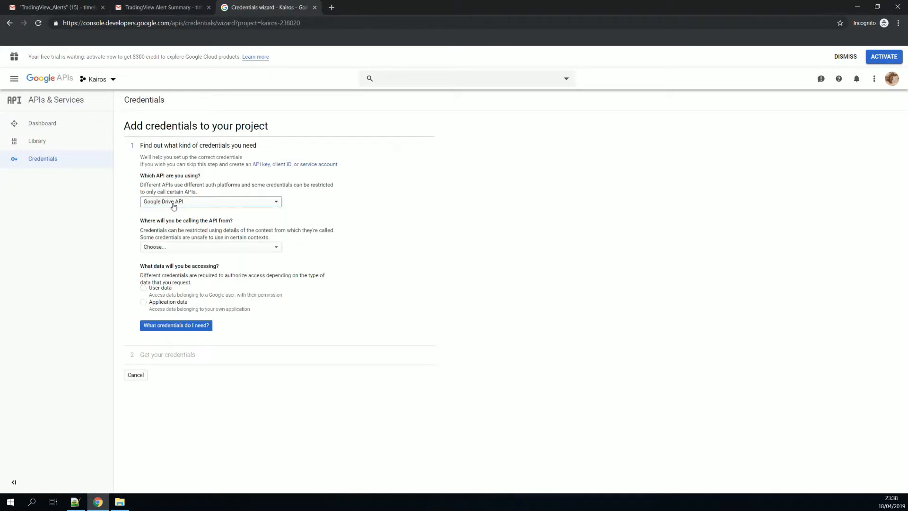
pyautogui.click(179, 248)
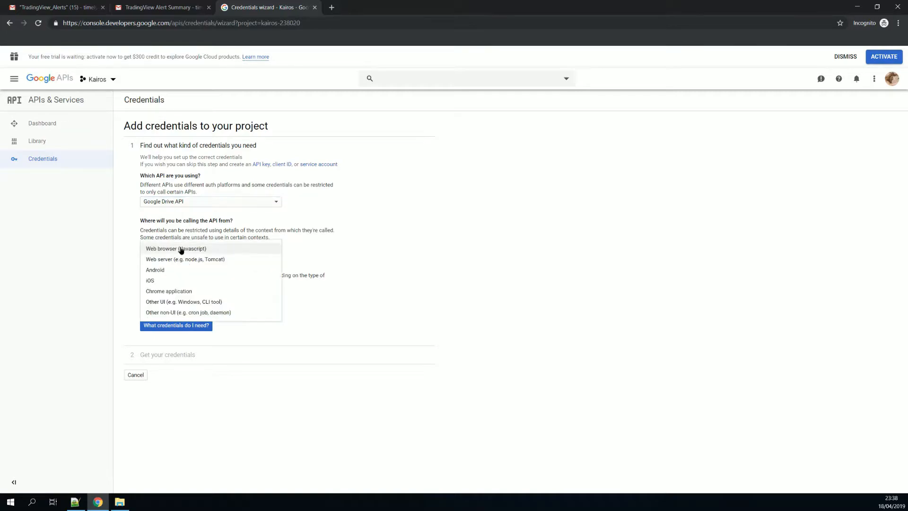
pyautogui.click(173, 305)
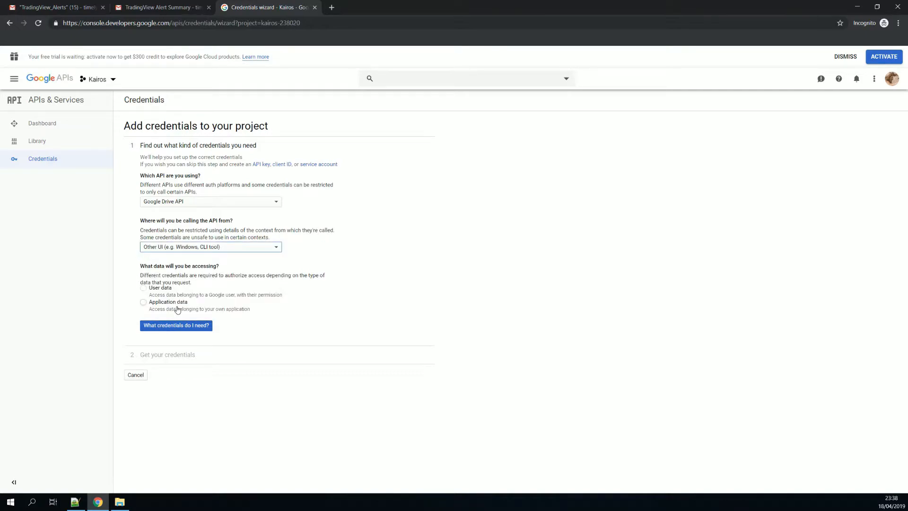
pyautogui.click(163, 305)
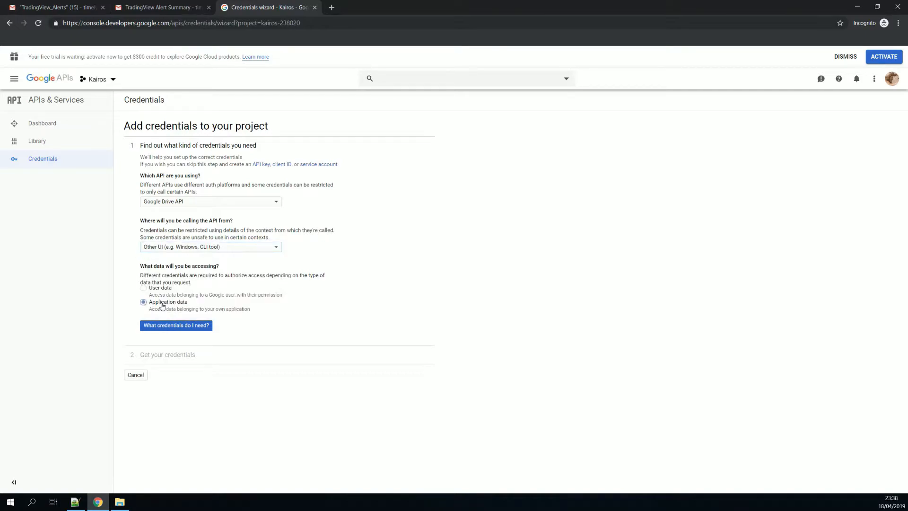
pyautogui.click(174, 326)
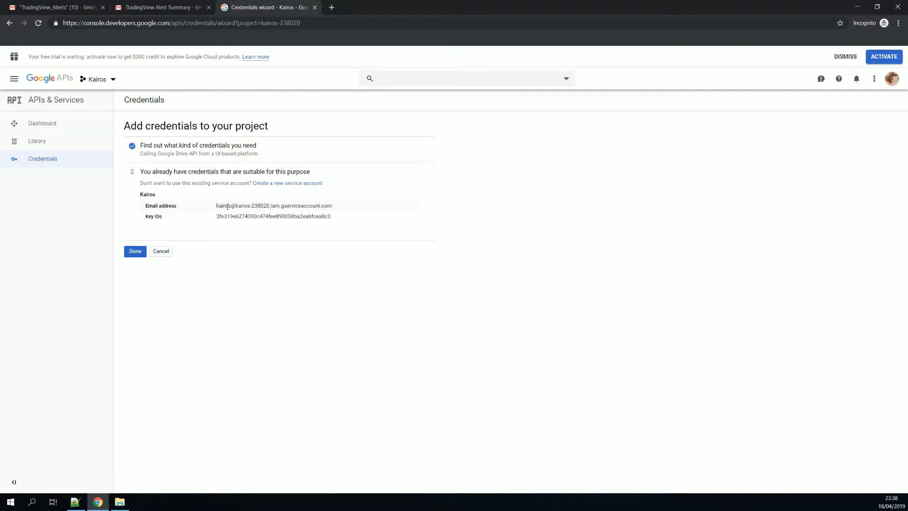
pyautogui.click(136, 252)
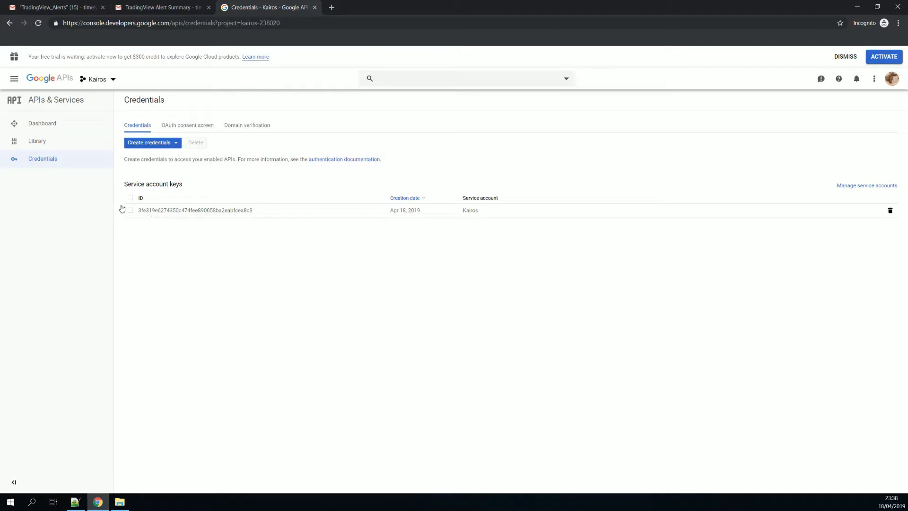
# Step: Return to the APIs dashboard, close the console tab, and bring back the yaml folder window
pyautogui.click(41, 126)
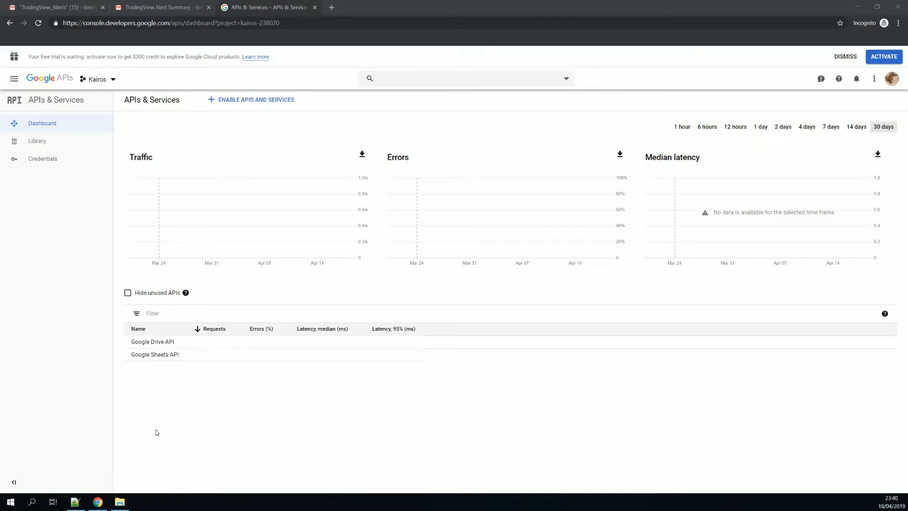
pyautogui.click(314, 8)
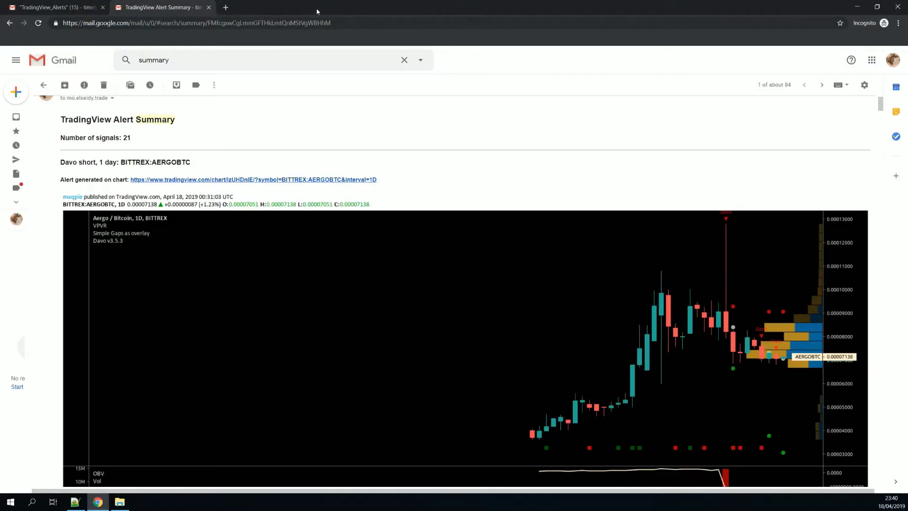
pyautogui.click(124, 505)
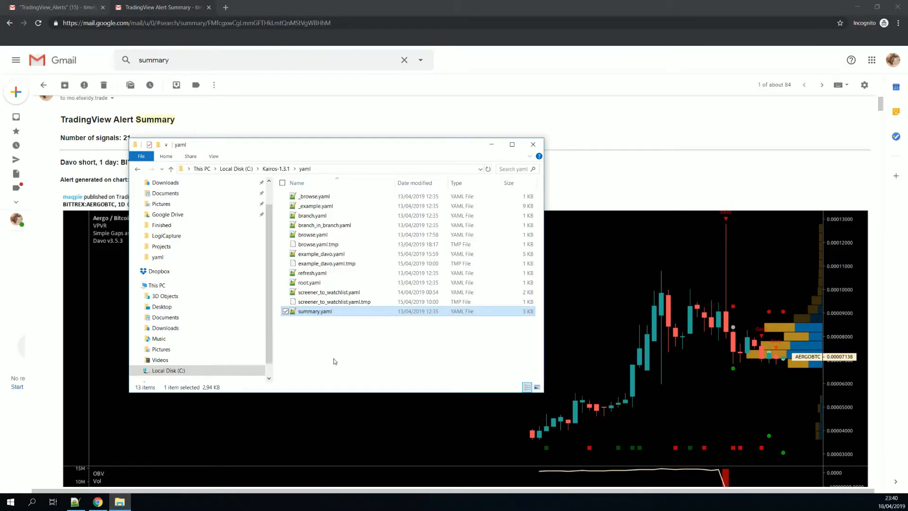
# Step: Move the downloaded Kairos key JSON file from Downloads into C:\Kairos-1.3.1
pyautogui.click(175, 183)
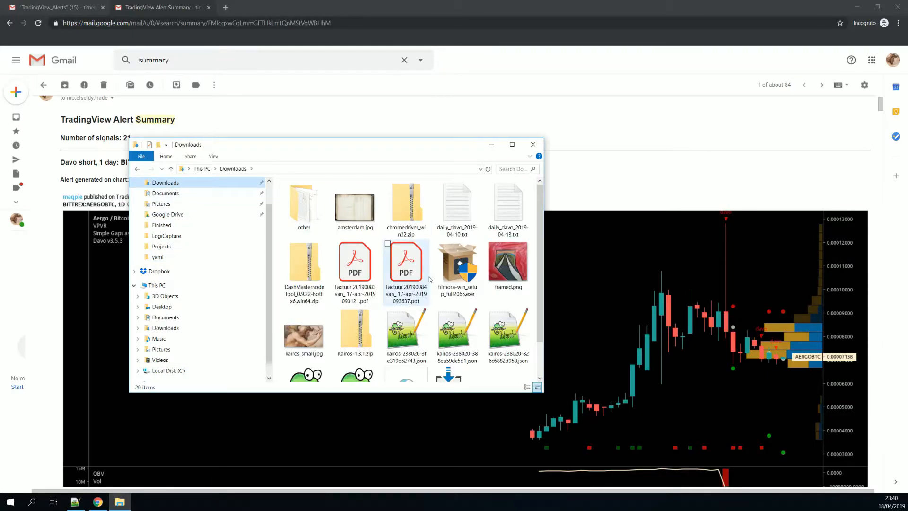
pyautogui.scroll(-1, 419, 317)
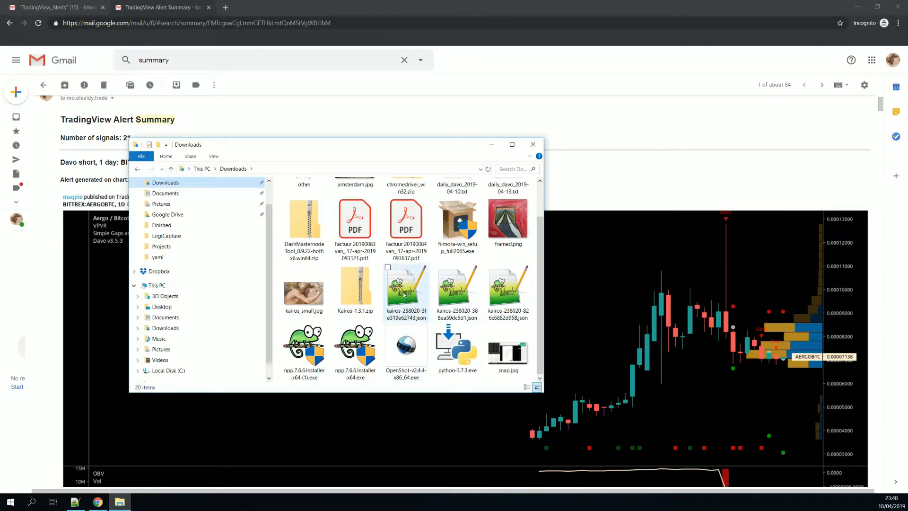
pyautogui.click(421, 301)
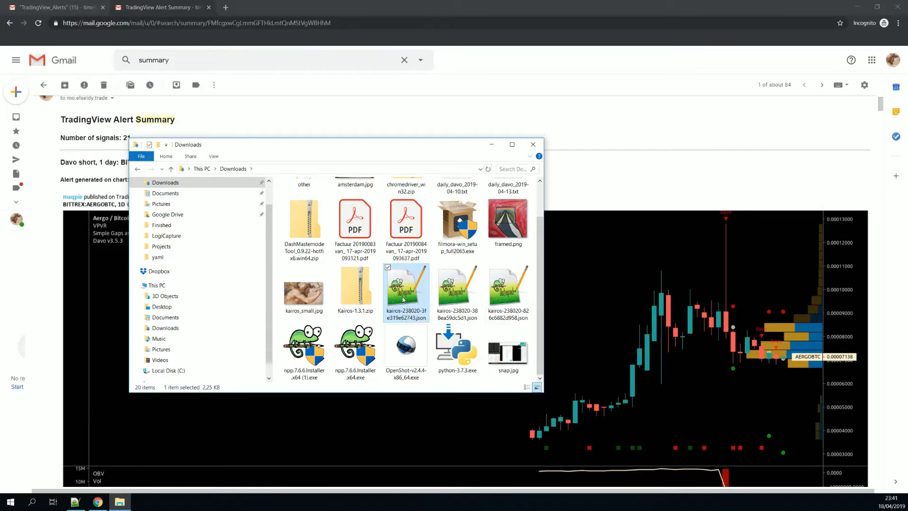
pyautogui.hotkey('ctrl', 'x')
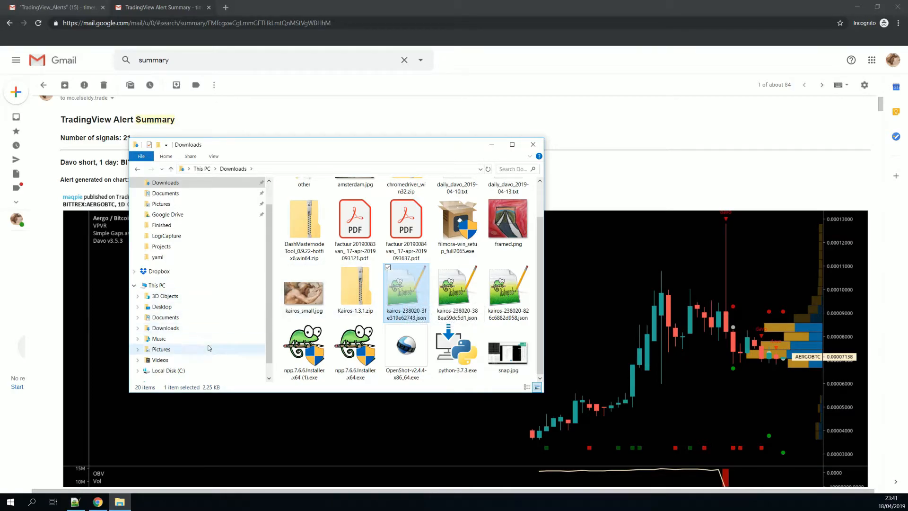
pyautogui.click(179, 372)
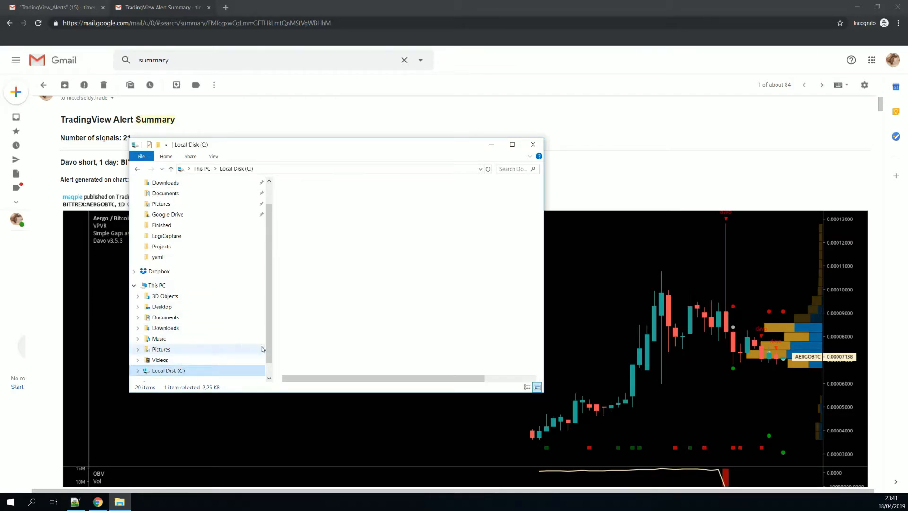
pyautogui.doubleClick(328, 255)
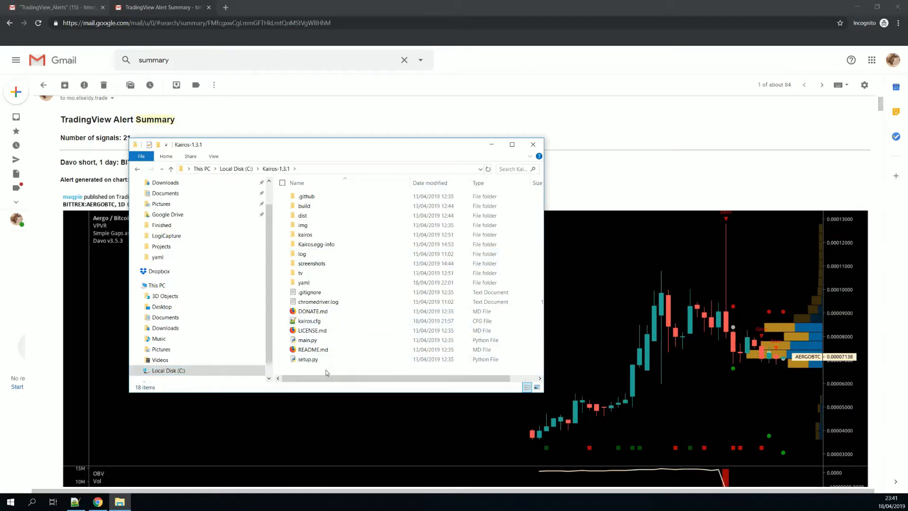
pyautogui.hotkey('ctrl', 'v')
# Step: Rename the moved key file to google-api.json
pyautogui.rightClick(341, 371)
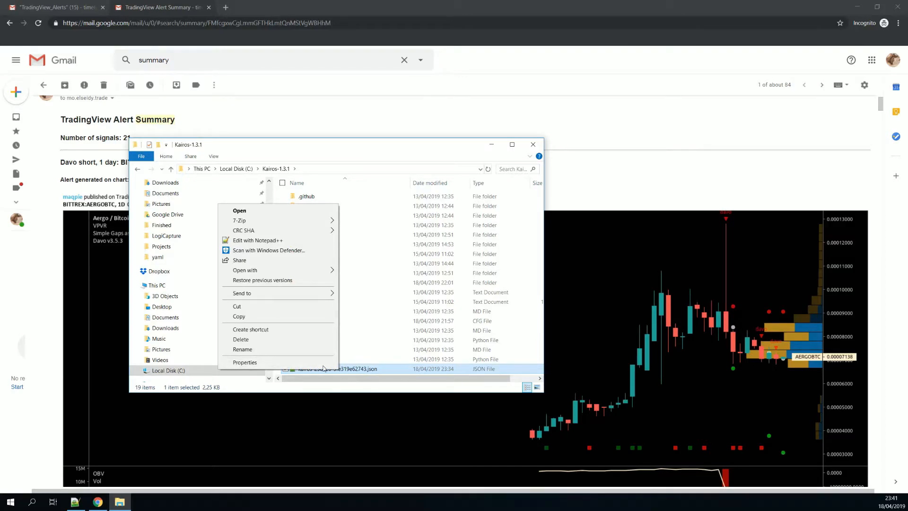
pyautogui.click(246, 348)
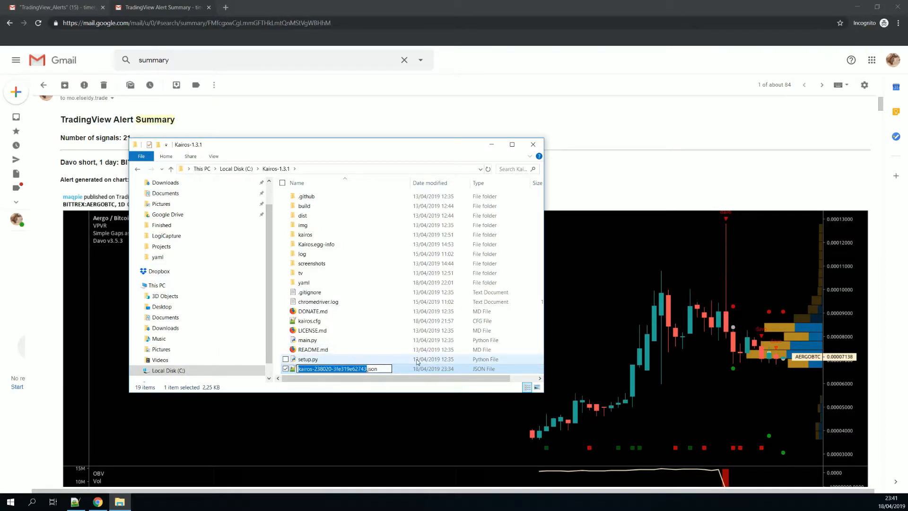
pyautogui.write('google-')
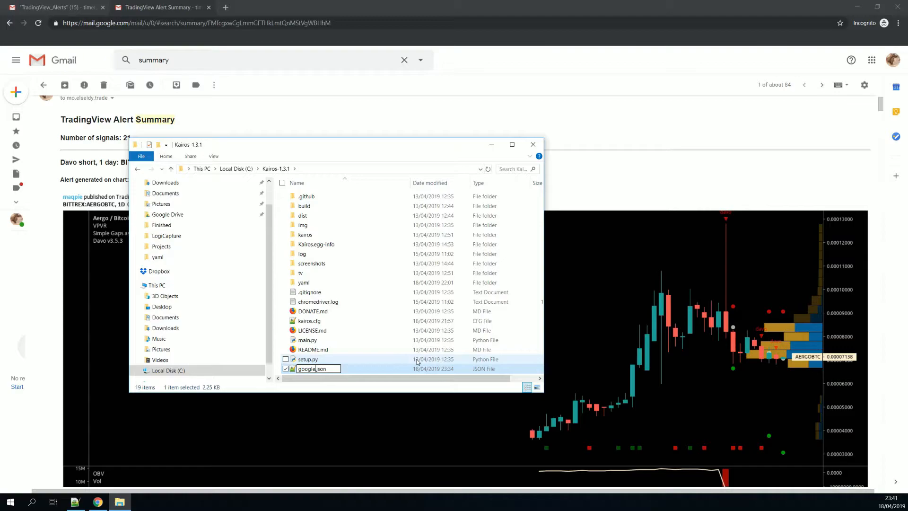
pyautogui.write('api')
pyautogui.press('Return')
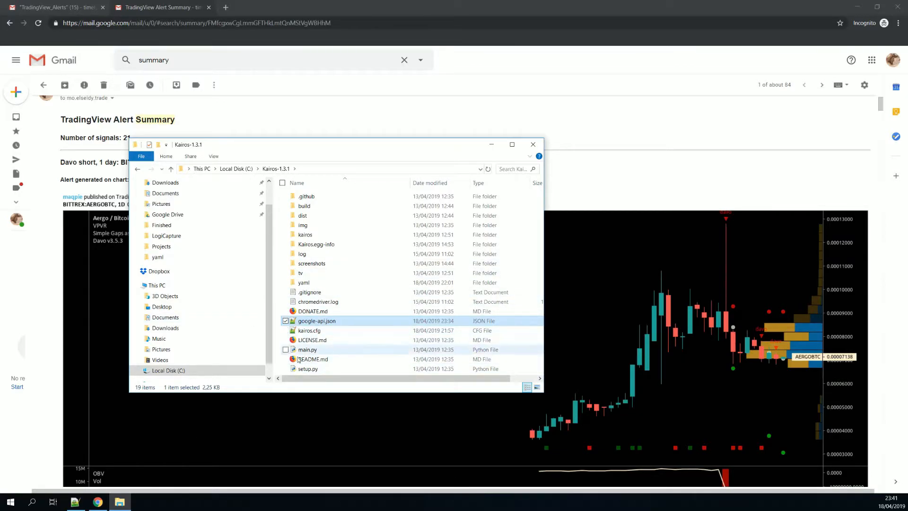
# Step: Confirm kairos.cfg's [api] section sets google = google-api.json, then close kairos.cfg
pyautogui.click(76, 504)
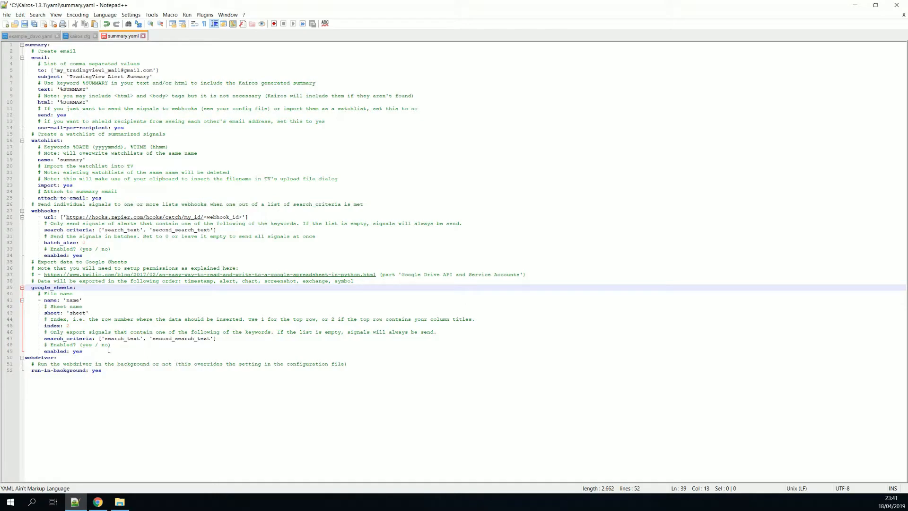
pyautogui.click(76, 37)
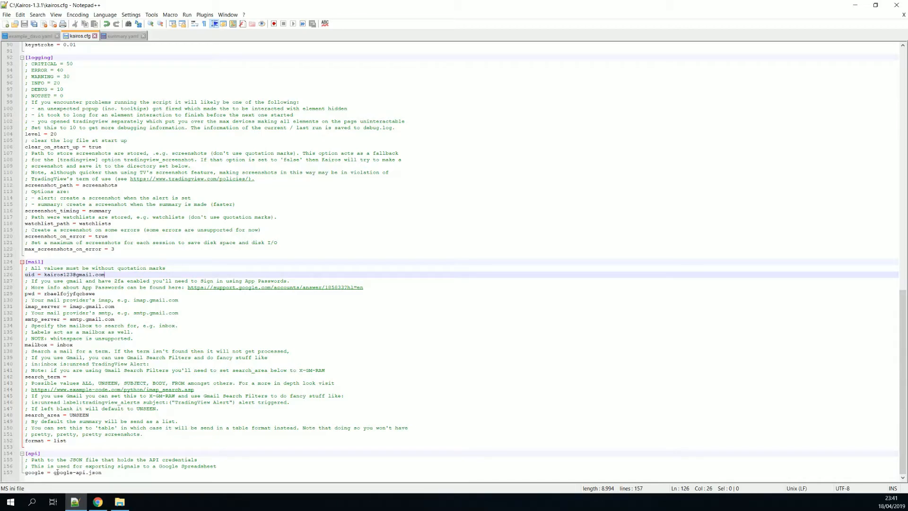
pyautogui.moveTo(53, 473); pyautogui.dragTo(108, 474)
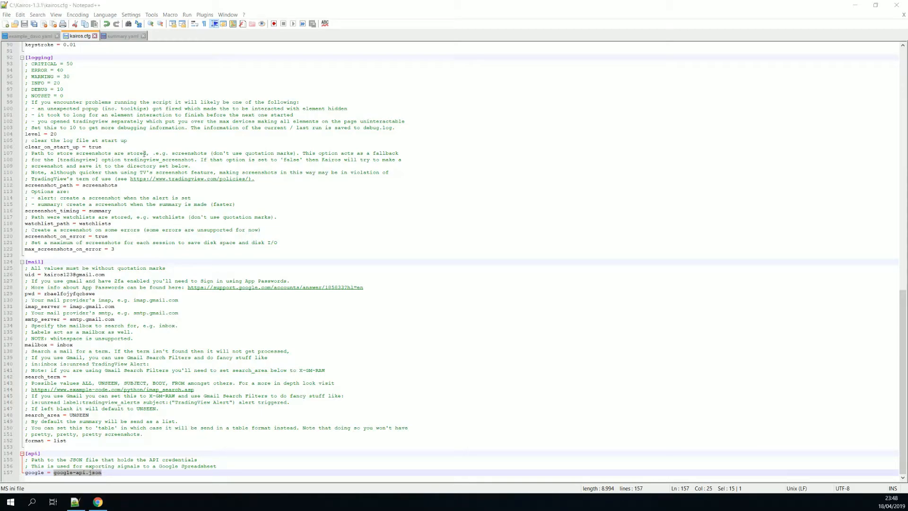
pyautogui.click(95, 37)
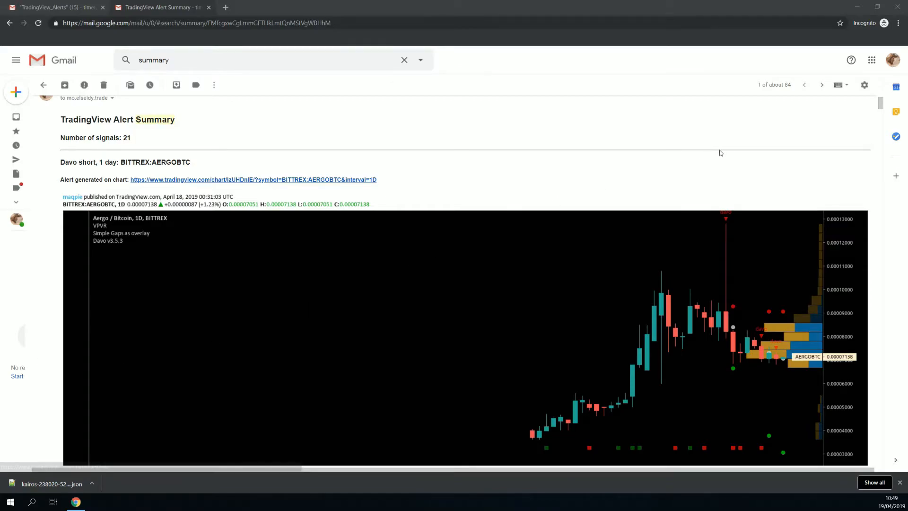
# Step: Open Google Drive from the Google apps grid and add a new Google Sheets file in My Drive
pyautogui.click(873, 62)
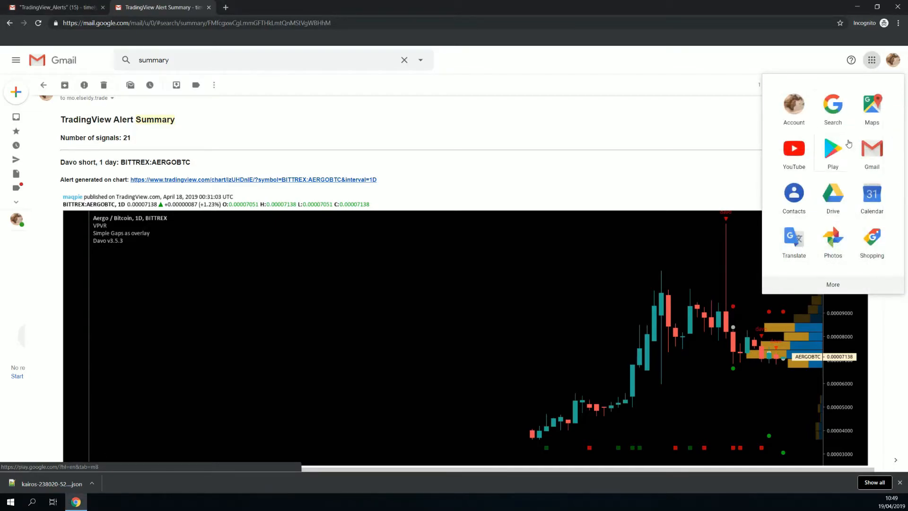
pyautogui.click(832, 202)
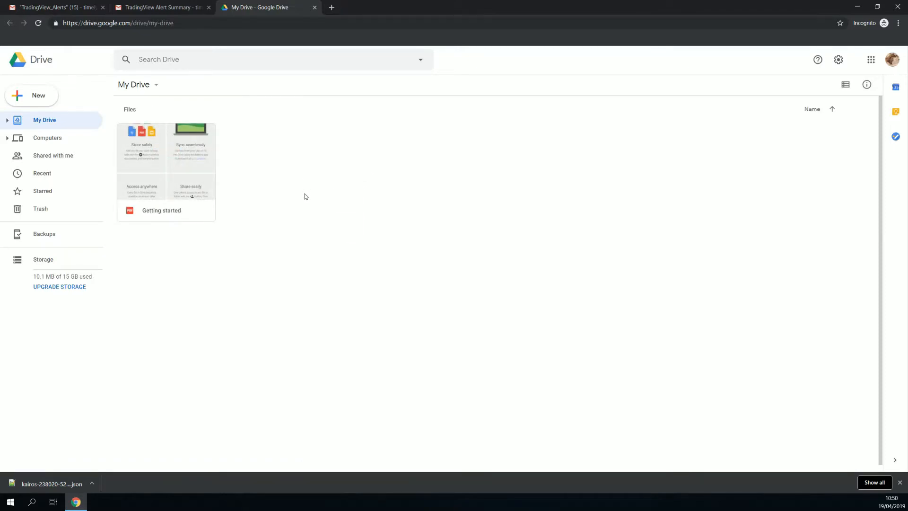
pyautogui.rightClick(303, 182)
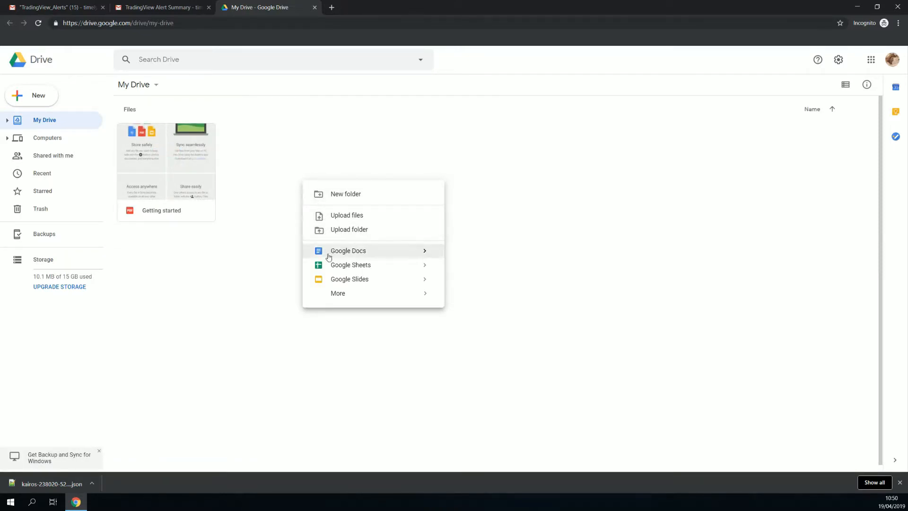
pyautogui.click(370, 266)
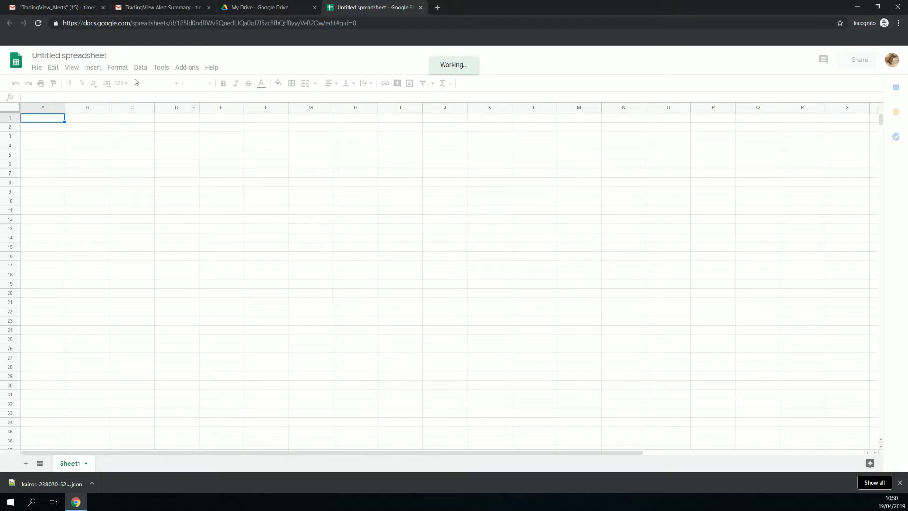
# Step: Change the title 'Untitled spreadsheet' to 'Kairos Introduction'
pyautogui.click(106, 56)
pyautogui.write('Kairos')
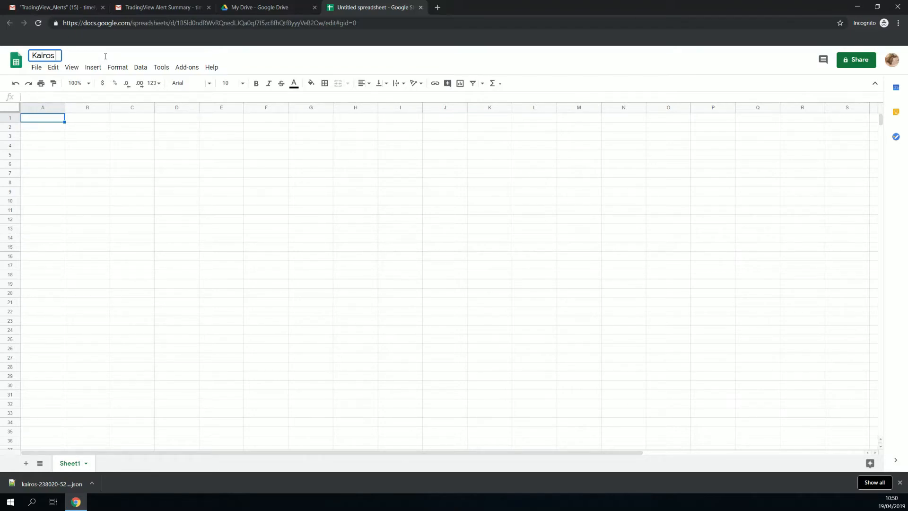
pyautogui.write(' Introduction')
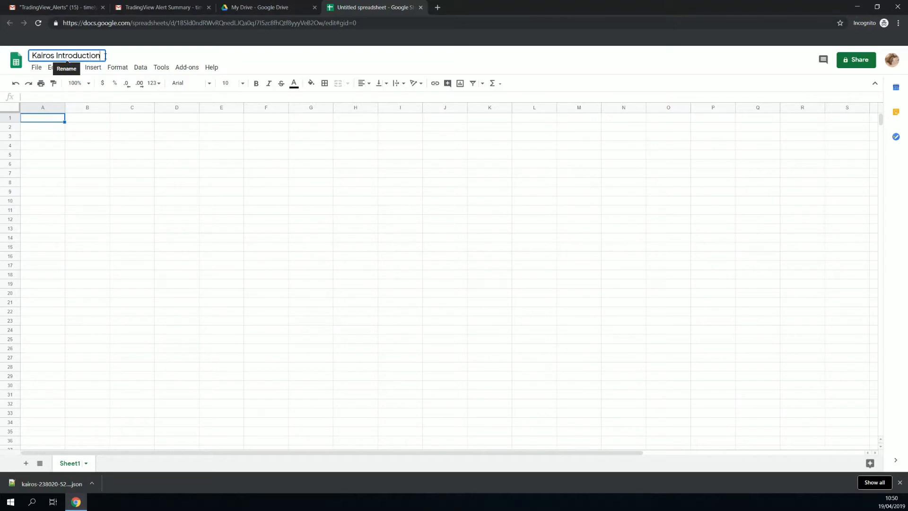
pyautogui.press('Return')
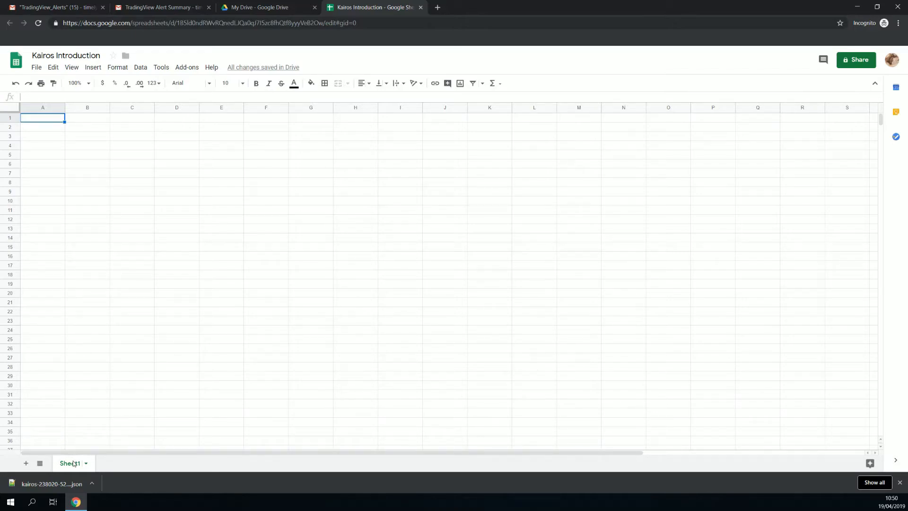
# Step: Add a second sheet and rename Sheet1 to Readme and Sheet2 to Davo
pyautogui.click(26, 463)
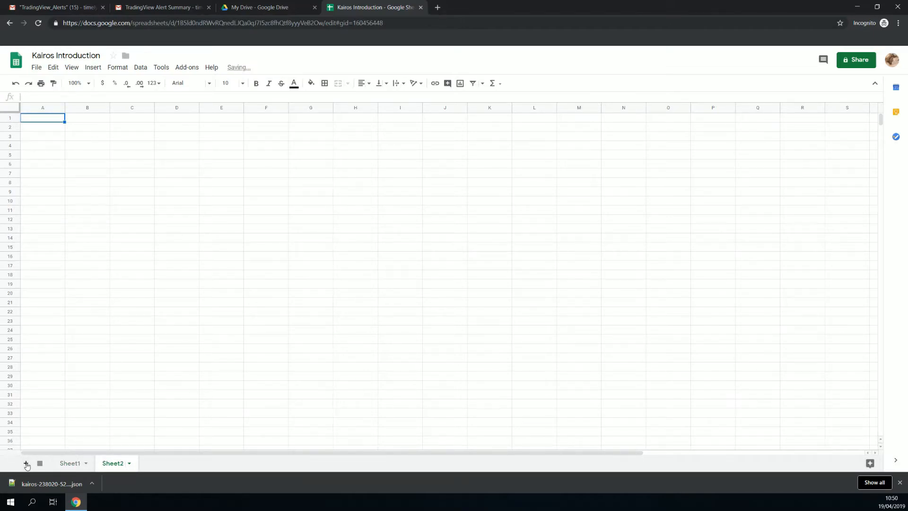
pyautogui.click(78, 464)
pyautogui.rightClick(79, 465)
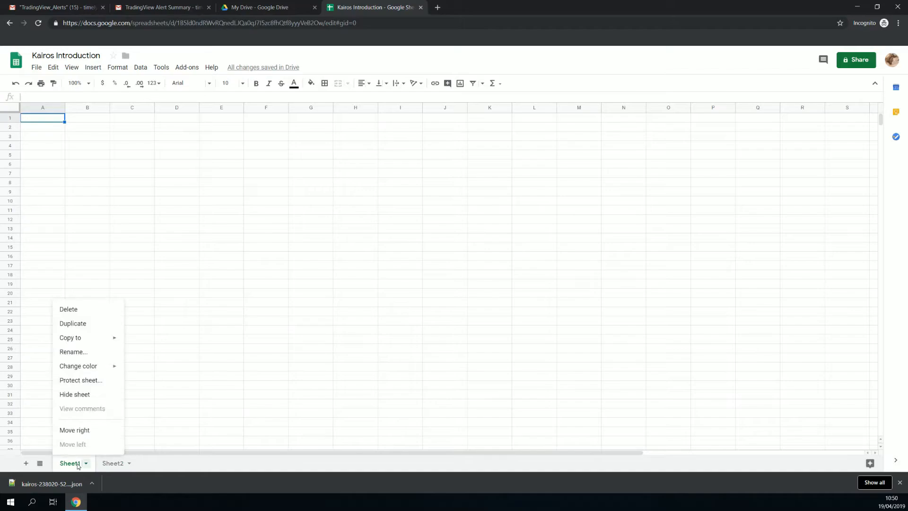
pyautogui.click(76, 352)
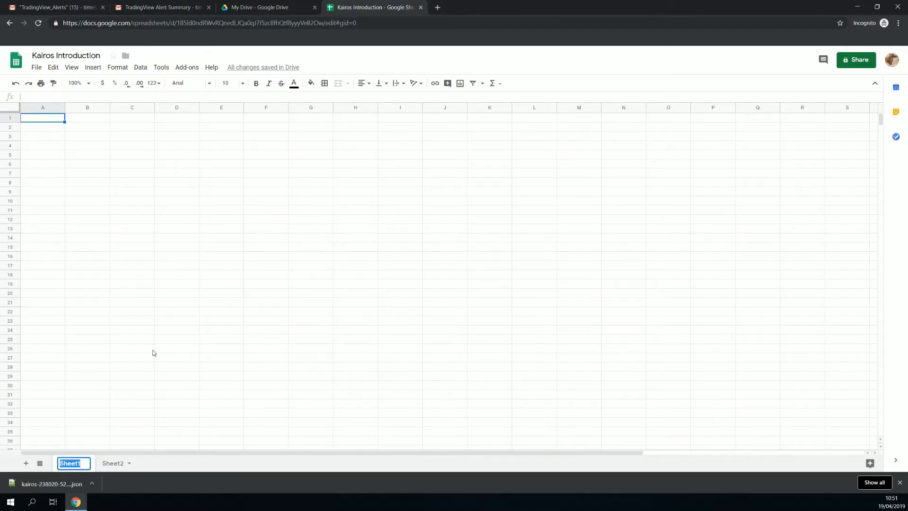
pyautogui.write('Readme')
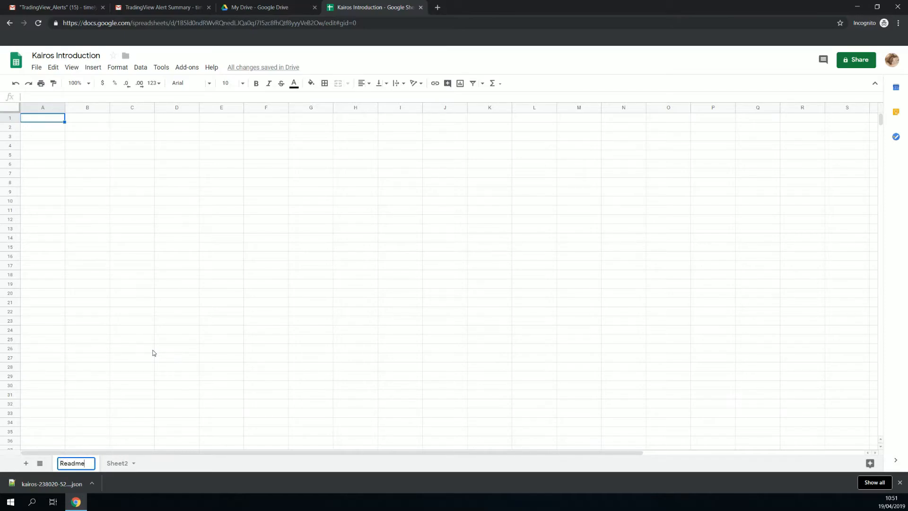
pyautogui.press('Return')
pyautogui.click(124, 464)
pyautogui.rightClick(125, 465)
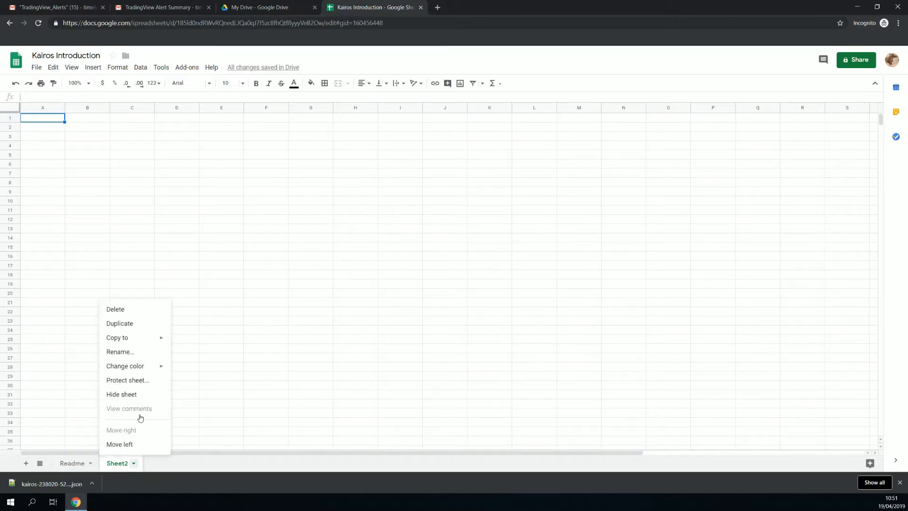
pyautogui.click(127, 351)
pyautogui.write('Davo')
pyautogui.press('Return')
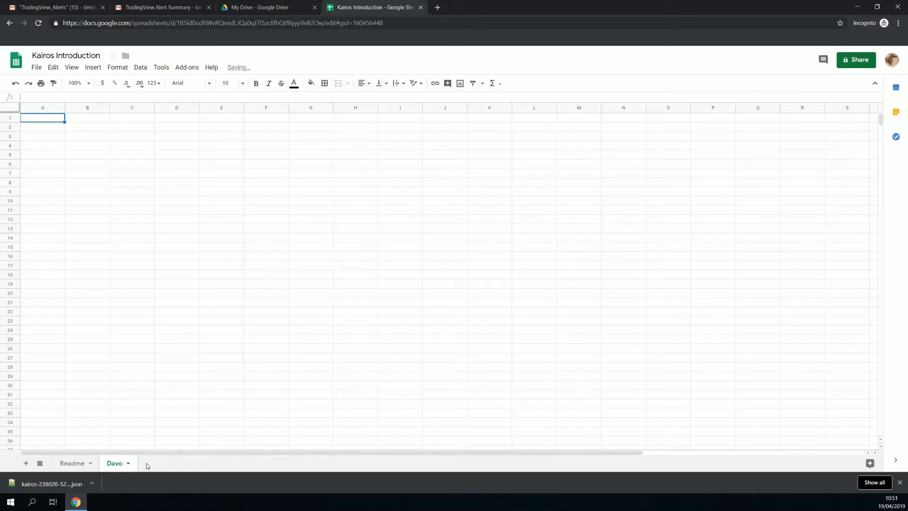
# Step: Add a third sheet after Davo and name it Notes
pyautogui.click(26, 462)
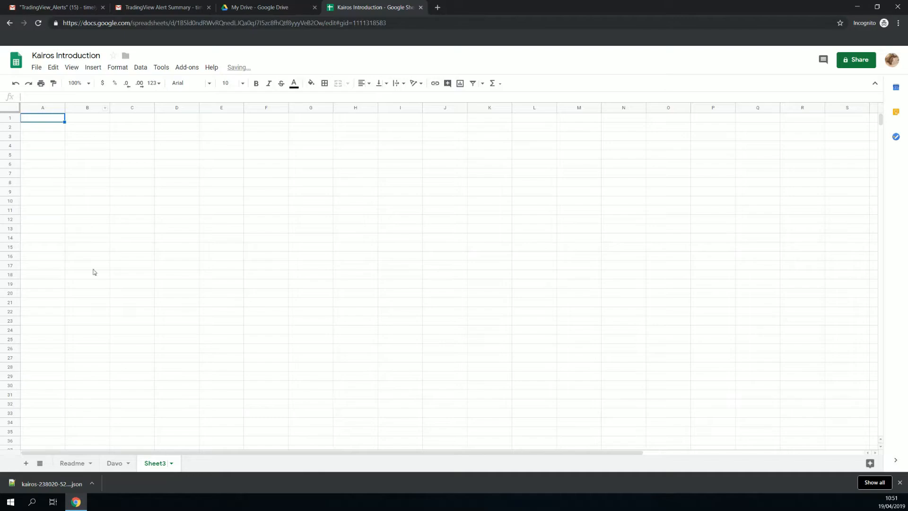
pyautogui.click(171, 464)
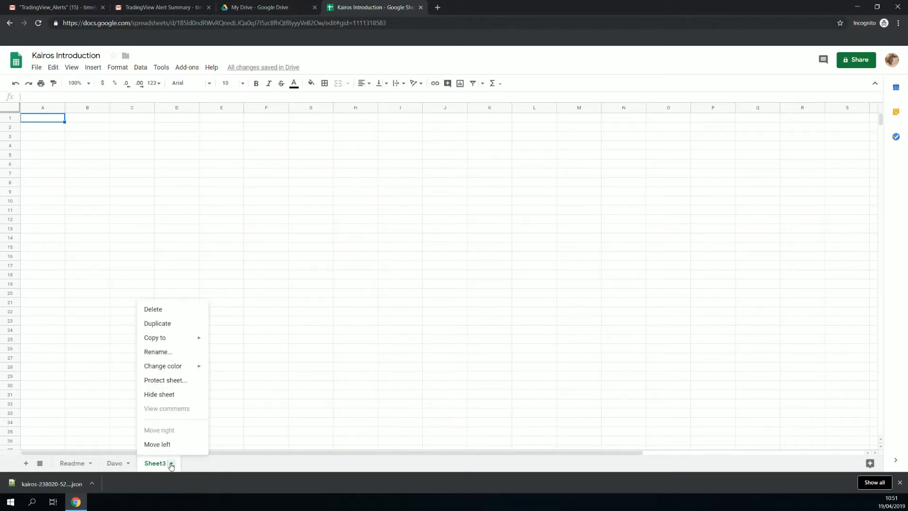
pyautogui.click(158, 353)
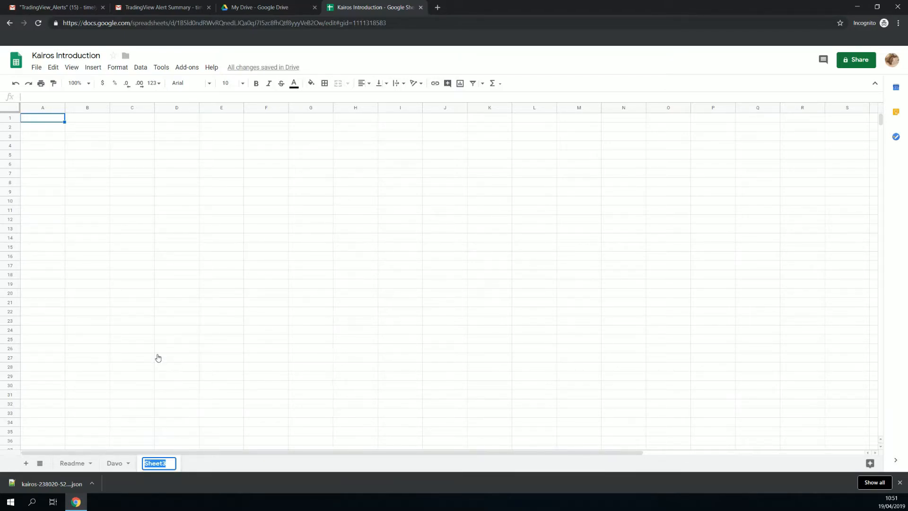
pyautogui.write('Notes')
pyautogui.press('Return')
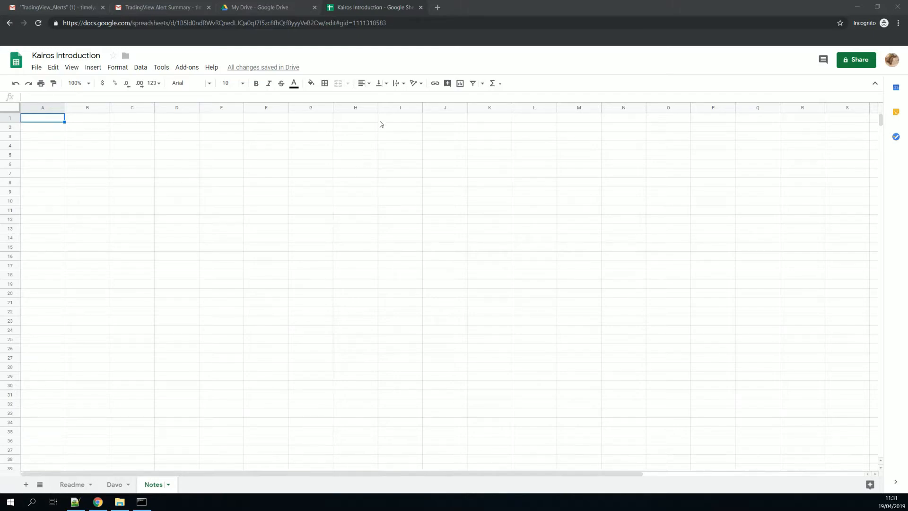
# Step: In a new tab, go to console.developer.google.com and reach the Kairos project's service accounts via Credentials
pyautogui.click(437, 7)
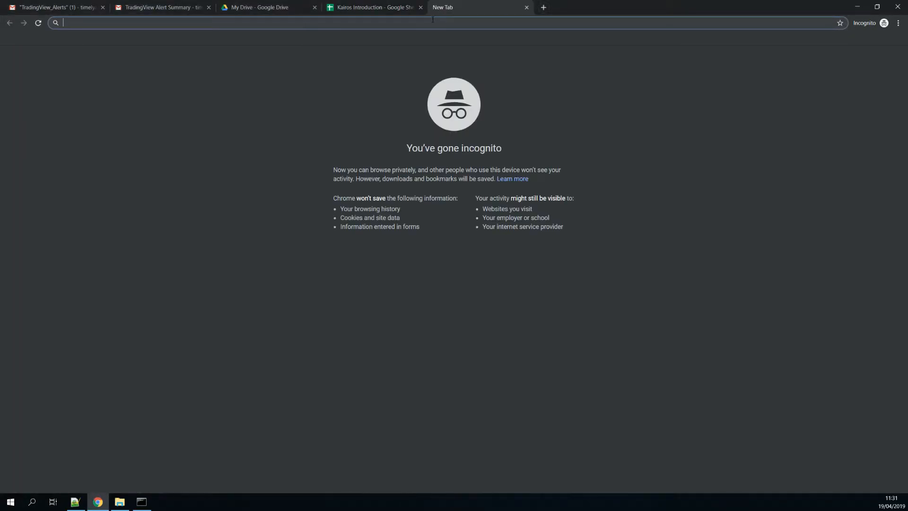
pyautogui.write('console.developer.google.com')
pyautogui.press('Return')
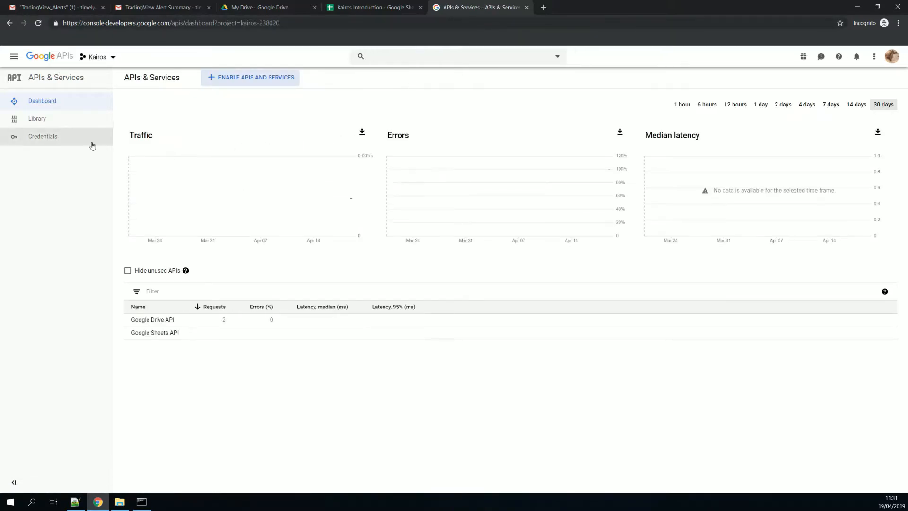
pyautogui.click(53, 139)
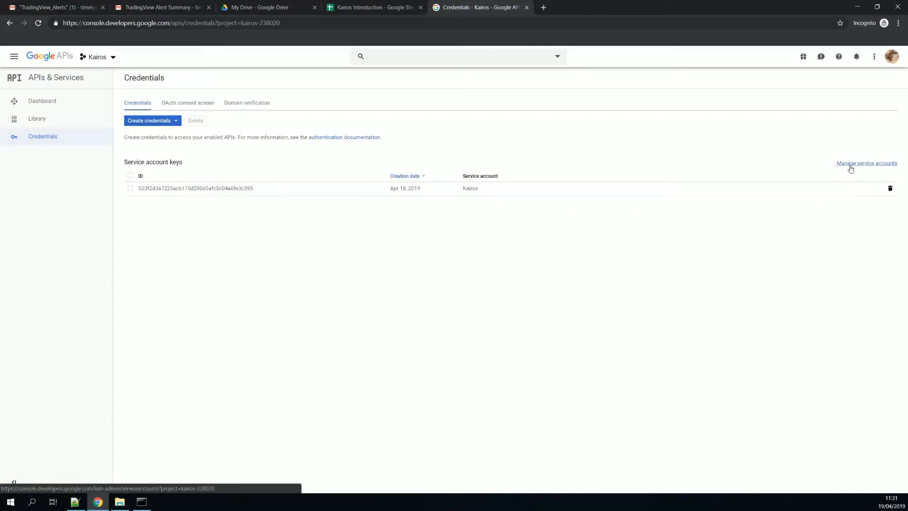
pyautogui.click(850, 169)
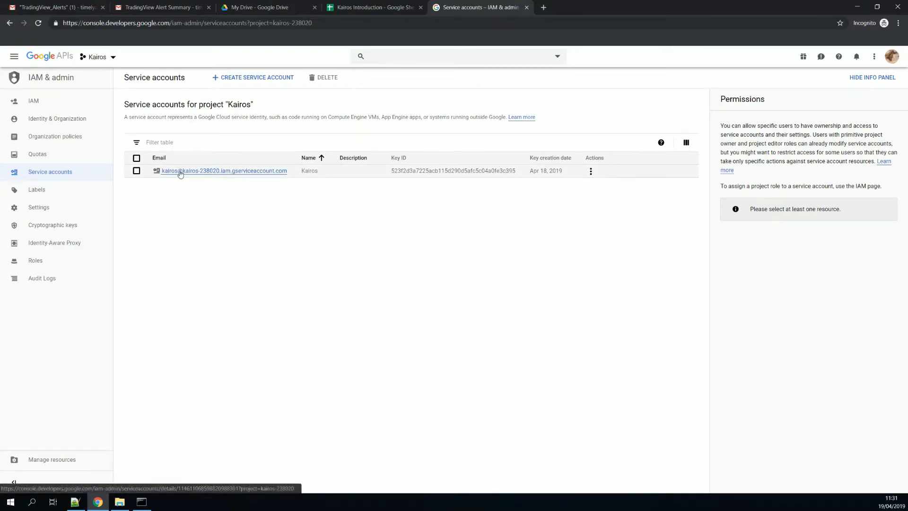
# Step: Open the Kairos service account's details page and select its e-mail address
pyautogui.click(229, 171)
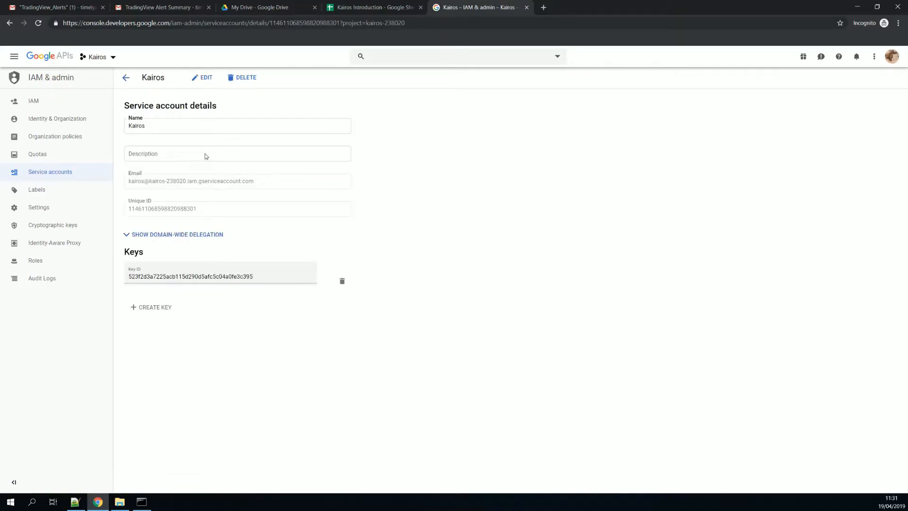
pyautogui.moveTo(254, 184); pyautogui.dragTo(130, 185)
pyautogui.hotkey('ctrl', 'c')
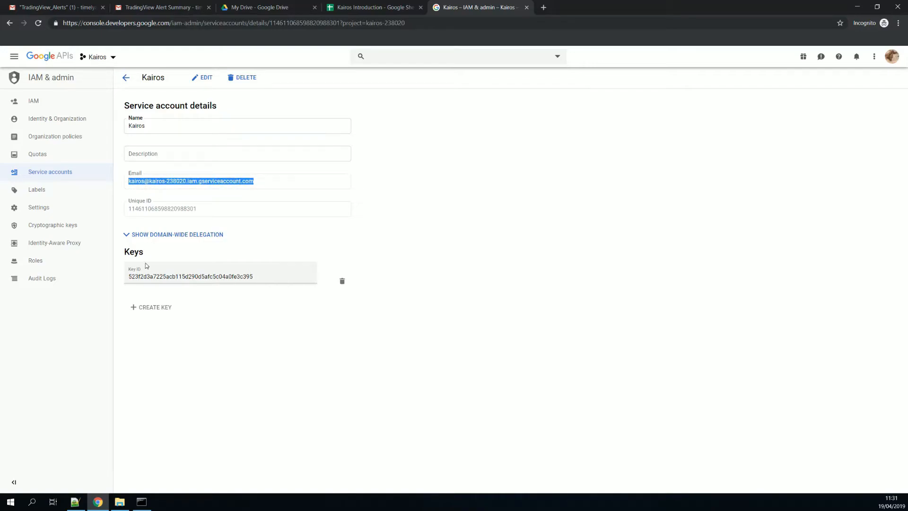
pyautogui.click(371, 7)
# Step: Share Kairos Introduction with the pasted service-account e-mail, then close the Cloud Console tab
pyautogui.click(856, 60)
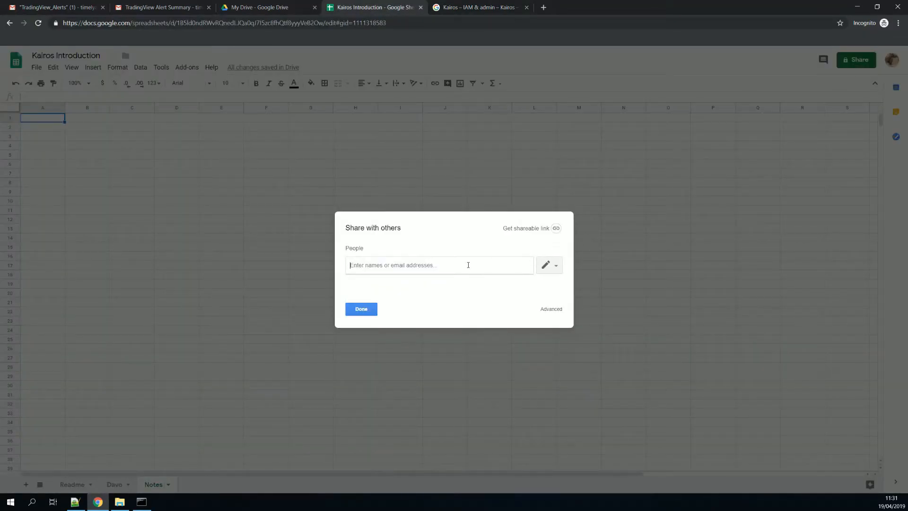
pyautogui.hotkey('ctrl', 'v')
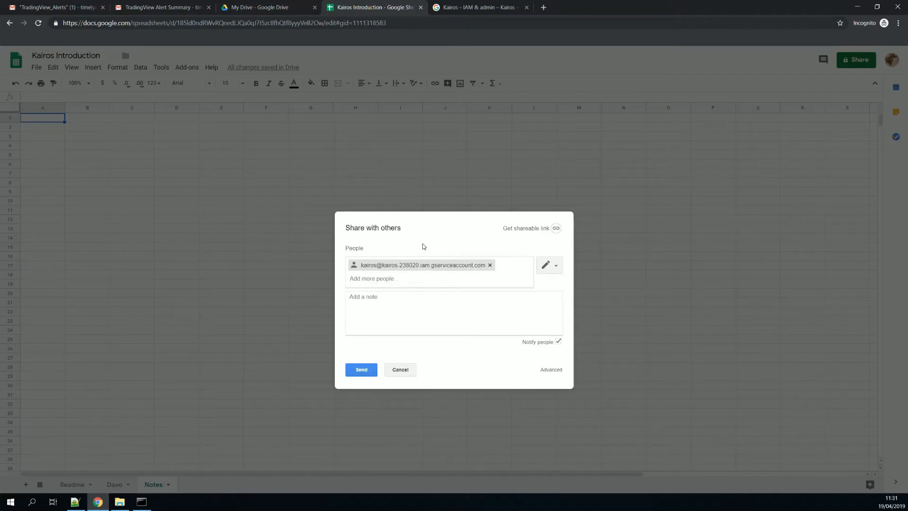
pyautogui.click(362, 371)
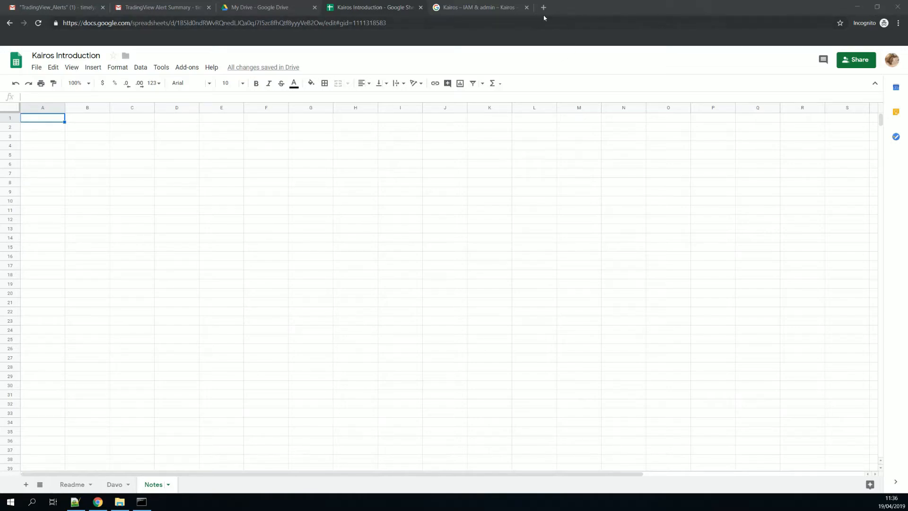
pyautogui.click(526, 7)
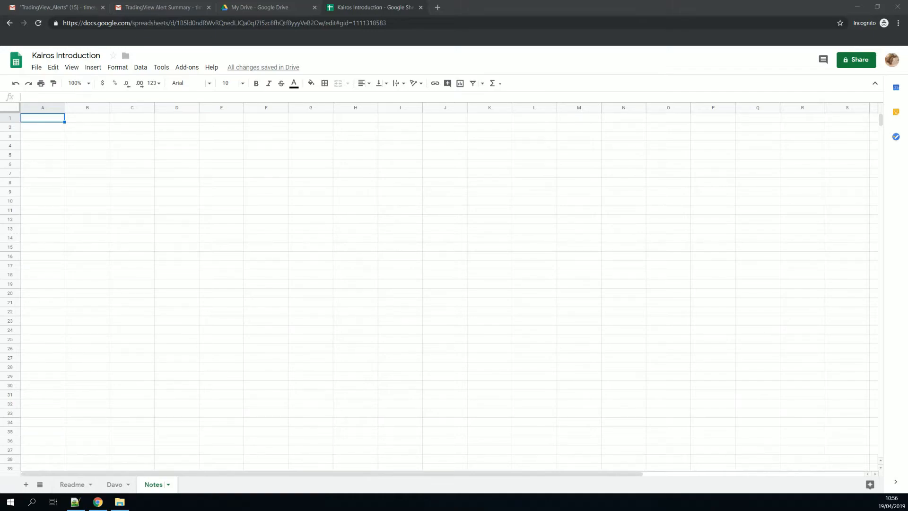
# Step: In summary.yaml's google_sheets block, set name to 'Kairos Introduction' and sheet to 'Davo'
pyautogui.click(75, 502)
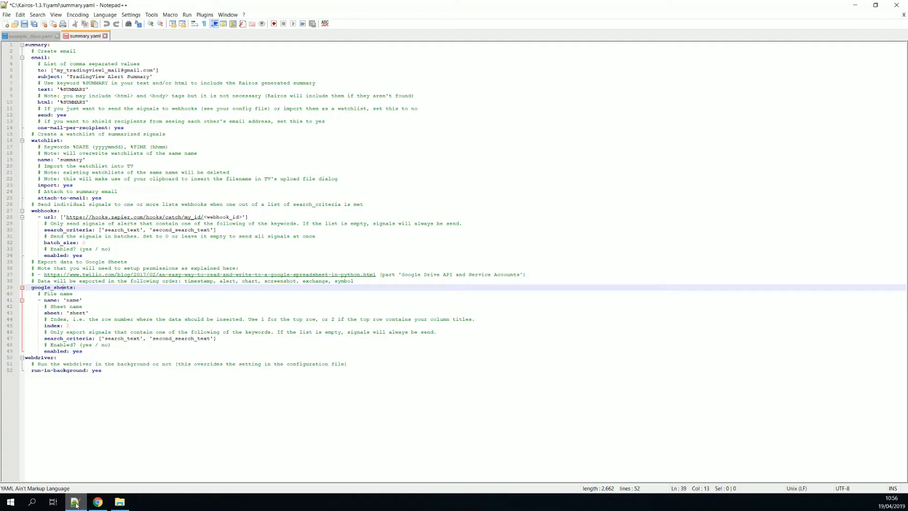
pyautogui.hscroll(2, 90, 328)
pyautogui.click(111, 332)
pyautogui.press('Up')
pyautogui.press('Home')
pyautogui.press('Up')
pyautogui.press('Up')
pyautogui.press('Up')
pyautogui.press('Up')
pyautogui.press('End')
pyautogui.press('Left')
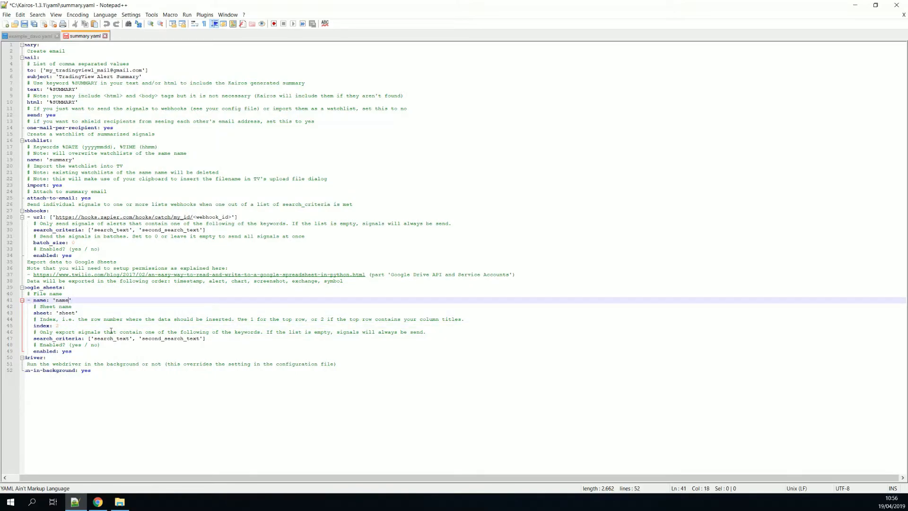
pyautogui.hotkey('ctrl', 'shift', 'Left')
pyautogui.write('Kairos Introduction')
pyautogui.doubleClick(67, 312)
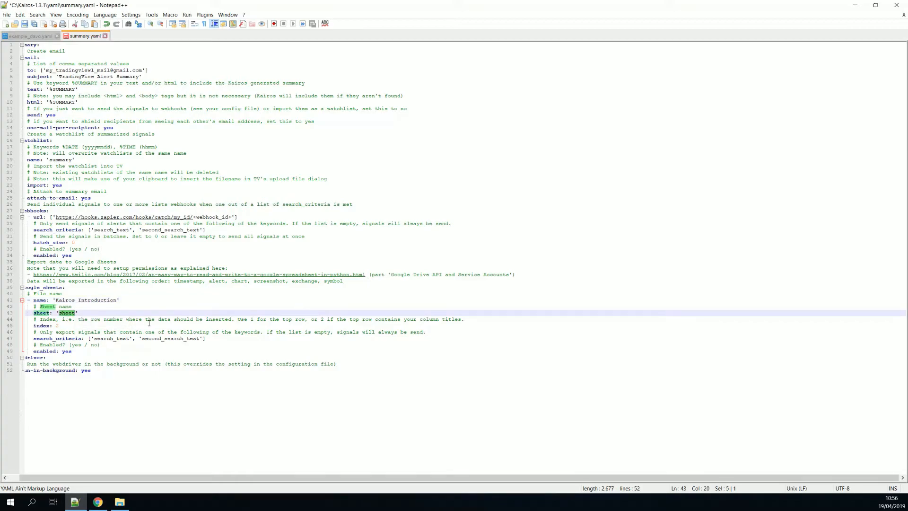
pyautogui.write('Davo')
pyautogui.press('Down')
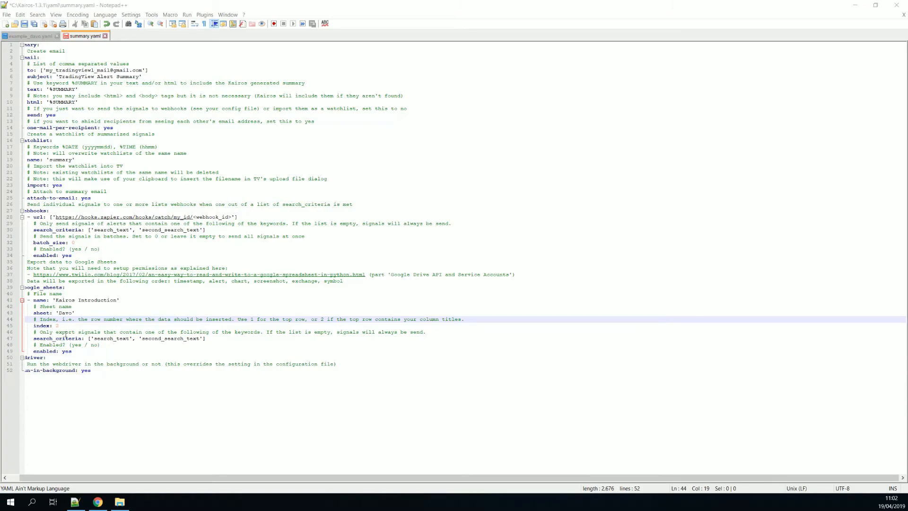
# Step: Replace search_text with 'davo' in the google_sheets search criteria and delete the second search term
pyautogui.doubleClick(102, 338)
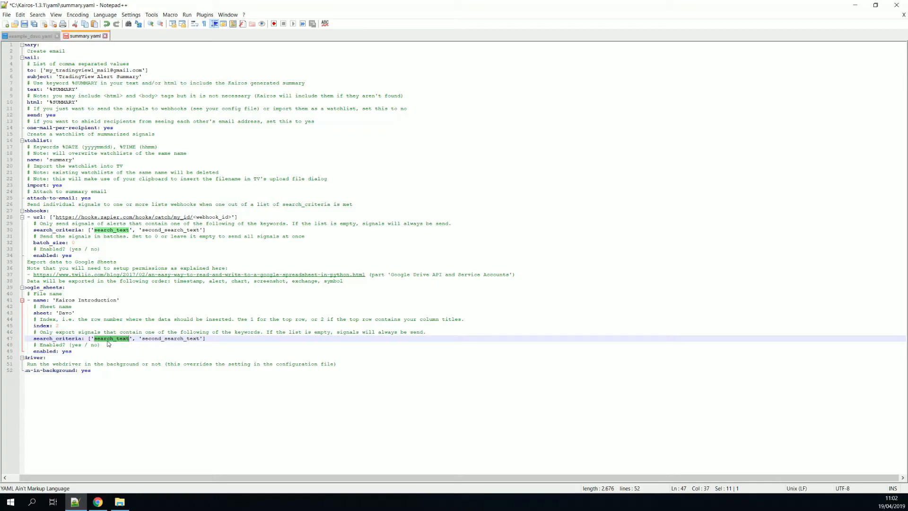
pyautogui.write('davo')
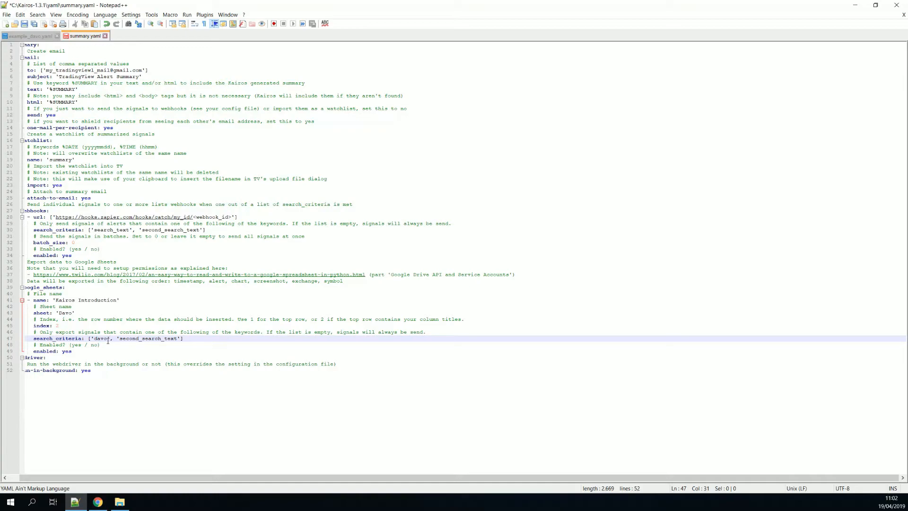
pyautogui.hotkey('shift', 'End')
pyautogui.hotkey('shift', 'Left')
pyautogui.hotkey('shift', 'Left')
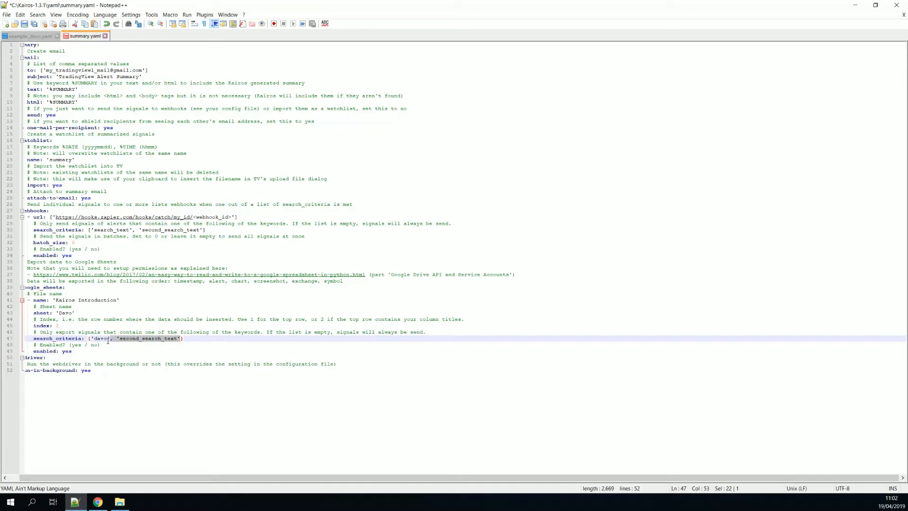
pyautogui.press('Delete')
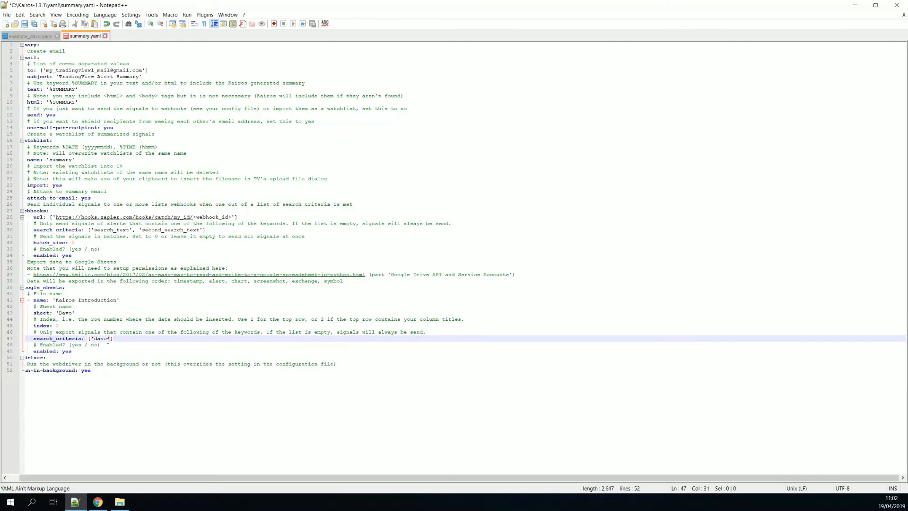
pyautogui.press('Down')
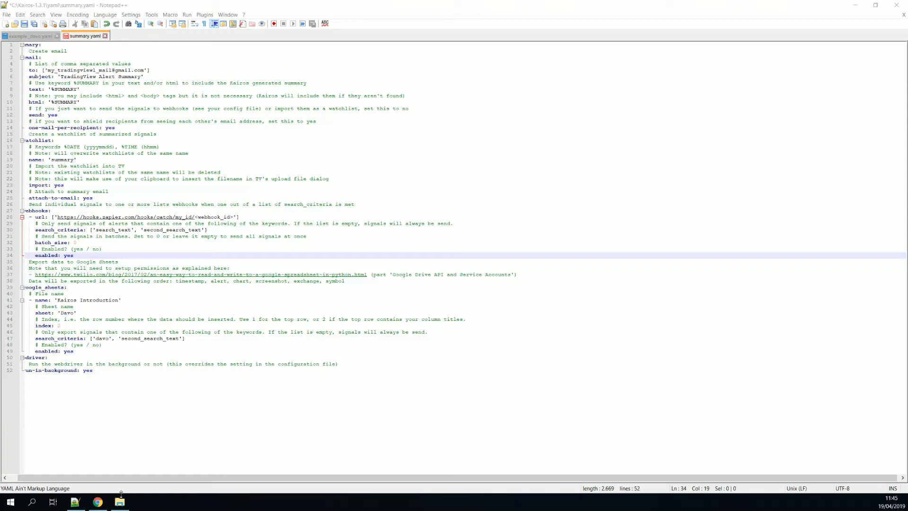
# Step: Change the webhooks enabled value on line 34 of summary.yaml to no and save the file
pyautogui.moveTo(160, 477); pyautogui.dragTo(151, 477)
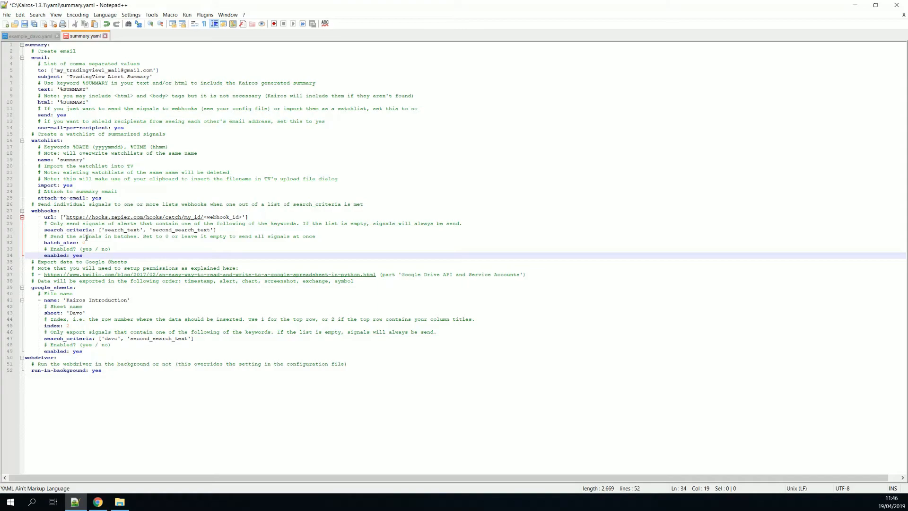
pyautogui.doubleClick(78, 255)
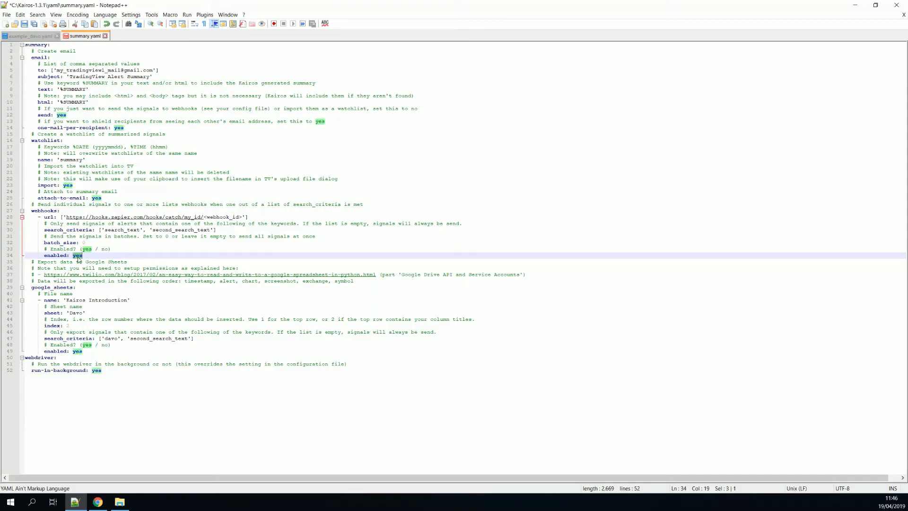
pyautogui.write('no')
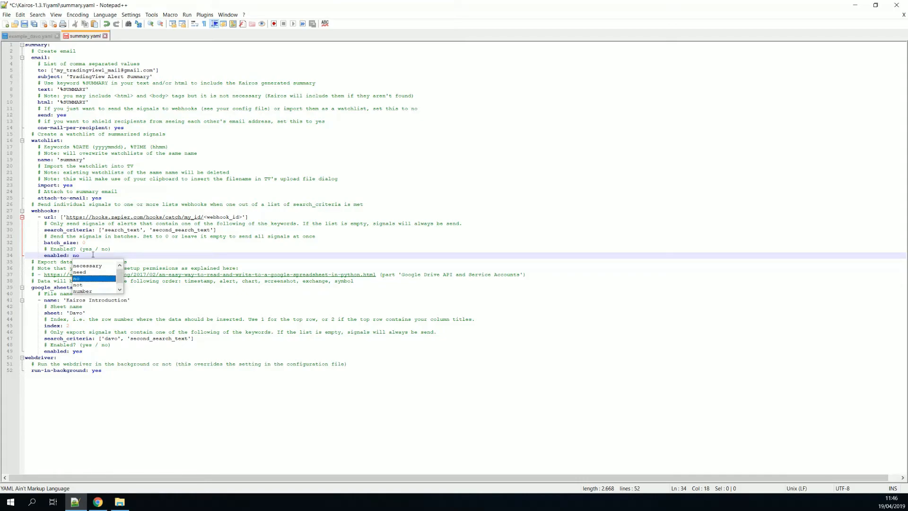
pyautogui.press('Escape')
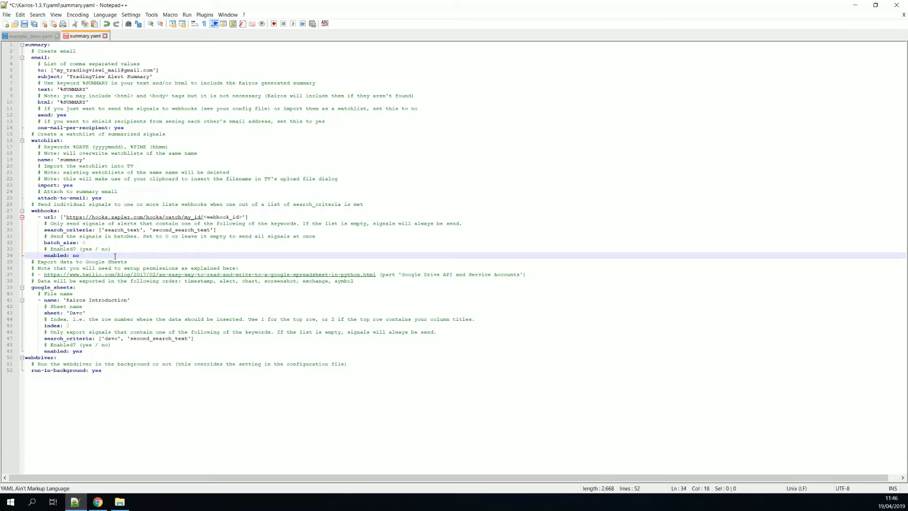
pyautogui.hotkey('ctrl', 's')
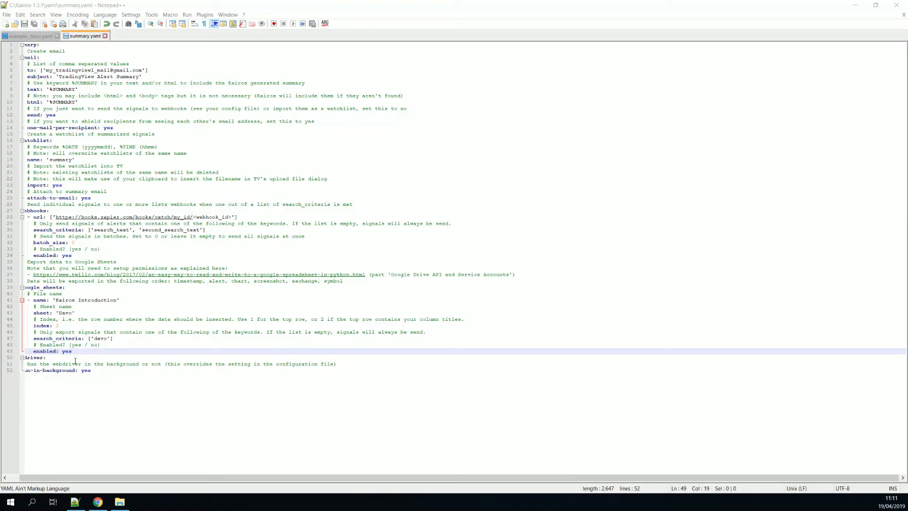
# Step: Search the Start menu for cmd and run Command Prompt as administrator
pyautogui.click(32, 501)
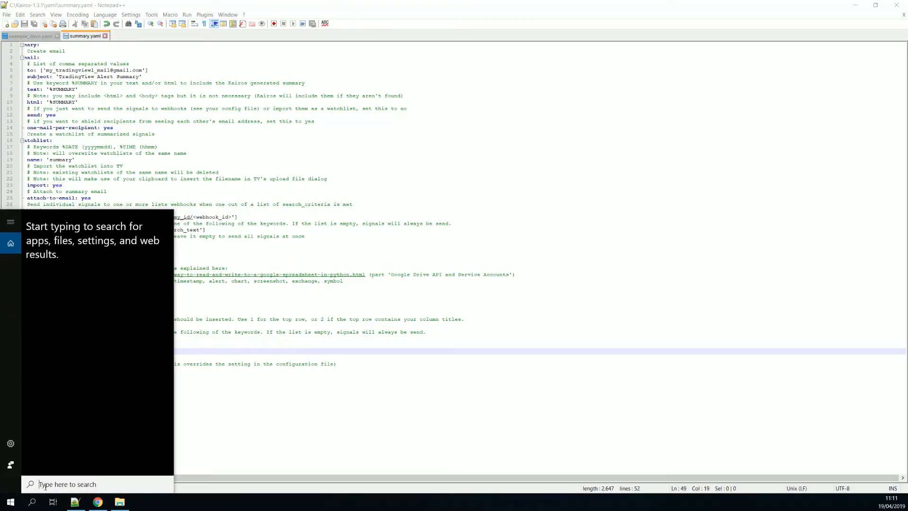
pyautogui.write('cmd')
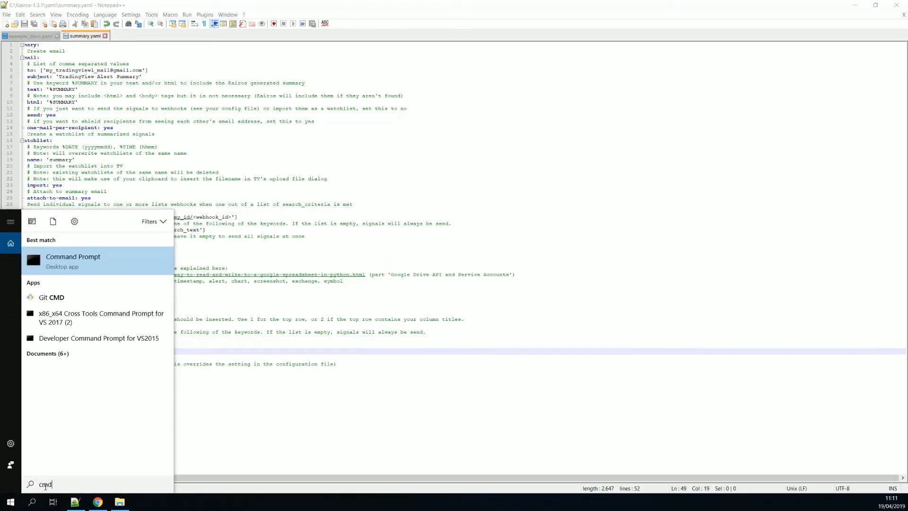
pyautogui.rightClick(100, 258)
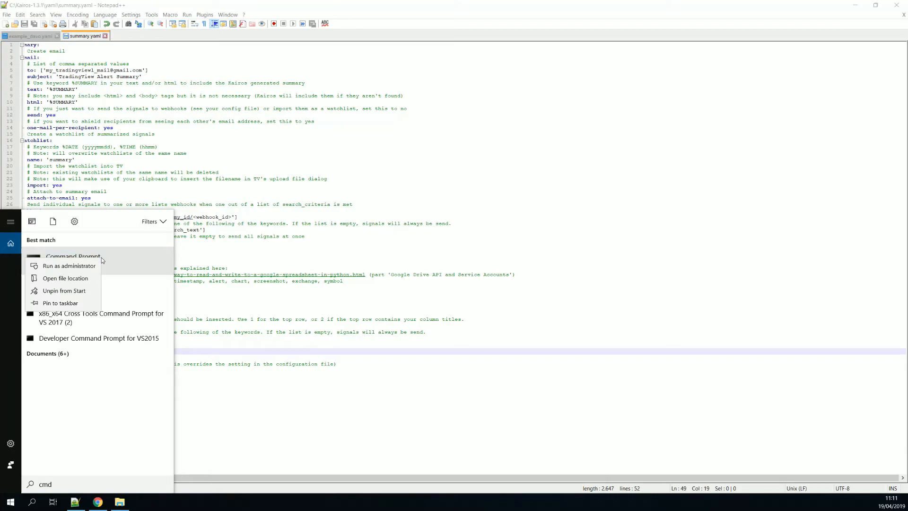
pyautogui.click(66, 268)
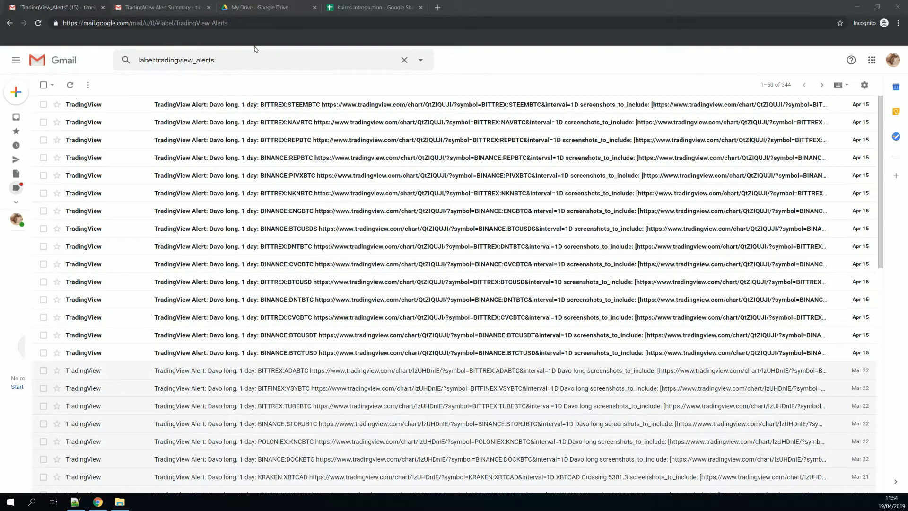
# Step: Detach the Kairos Introduction sheet into its own window and tile it beside Gmail on the left
pyautogui.moveTo(359, 8); pyautogui.dragTo(192, 123)
pyautogui.moveTo(192, 61); pyautogui.dragTo(718, 61)
pyautogui.click(57, 8)
pyautogui.moveTo(657, 10)
pyautogui.mouseDown()
pyautogui.moveTo(719, 73)
pyautogui.moveTo(650, 24)
pyautogui.mouseUp()
pyautogui.moveTo(833, 80); pyautogui.dragTo(185, 81)
pyautogui.moveTo(112, 30); pyautogui.dragTo(176, 9)
pyautogui.moveTo(250, 401); pyautogui.dragTo(301, 401)
pyautogui.moveTo(274, 430); pyautogui.dragTo(275, 491)
pyautogui.moveTo(801, 64); pyautogui.dragTo(456, 14)
pyautogui.moveTo(679, 404); pyautogui.dragTo(512, 404)
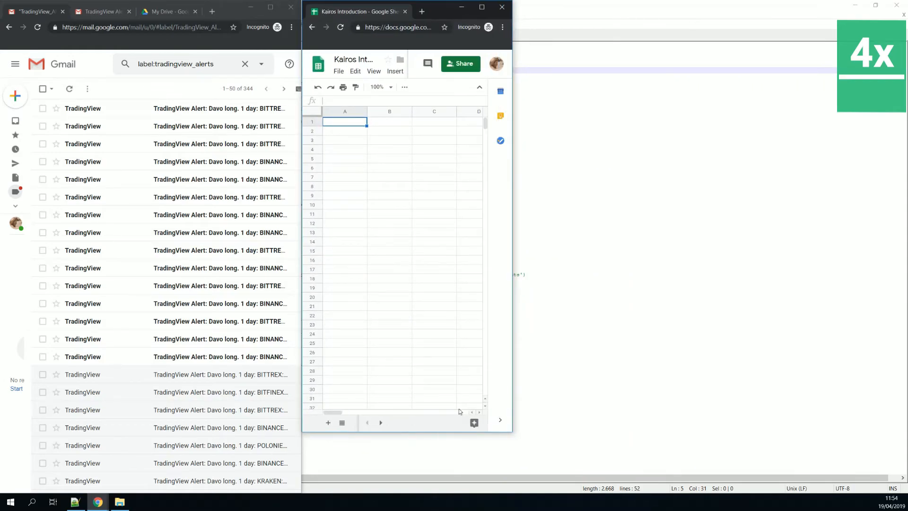
pyautogui.moveTo(457, 431); pyautogui.dragTo(456, 491)
# Step: Tile the TradingView chart top right and Command Prompt lower right, then show the Davo sheet
pyautogui.moveTo(0, 52); pyautogui.dragTo(358, 39)
pyautogui.moveTo(228, 38); pyautogui.dragTo(277, 43)
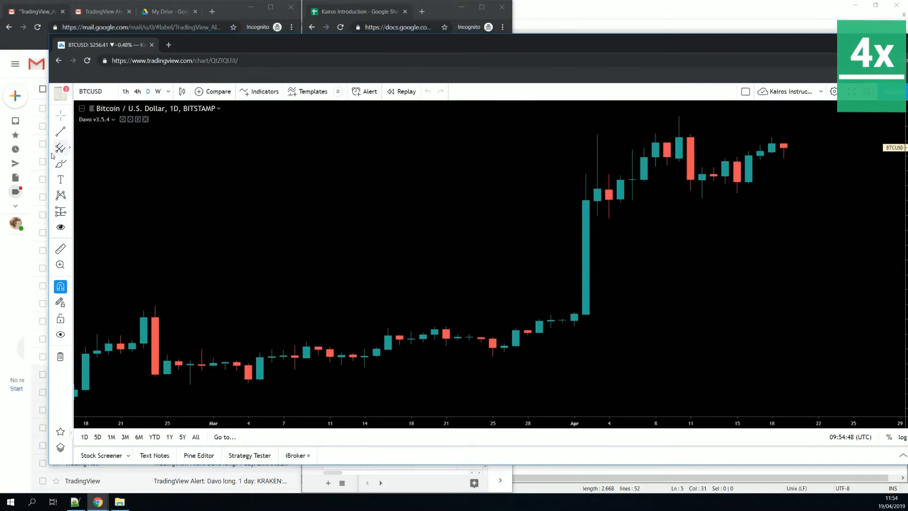
pyautogui.moveTo(51, 156); pyautogui.dragTo(592, 156)
pyautogui.moveTo(776, 45); pyautogui.dragTo(753, 12)
pyautogui.moveTo(547, 430); pyautogui.dragTo(513, 492)
pyautogui.moveTo(281, 251); pyautogui.dragTo(665, 256)
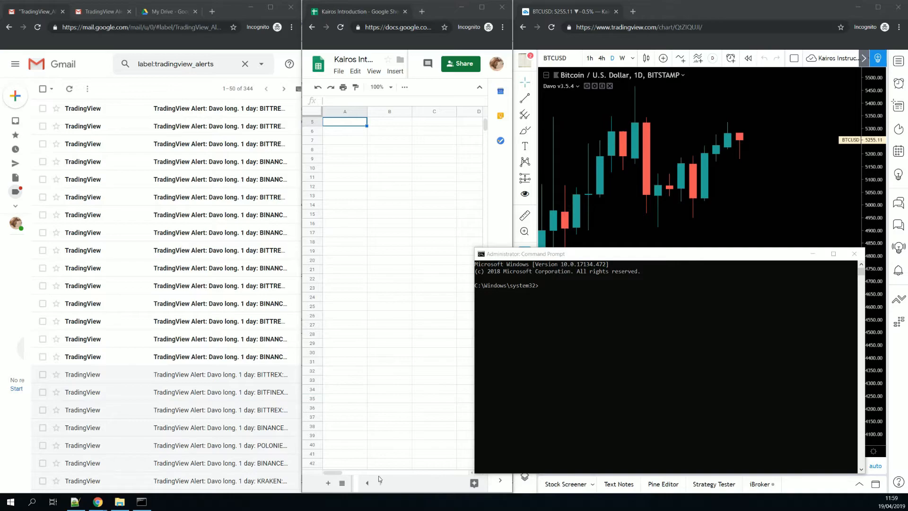
pyautogui.click(342, 483)
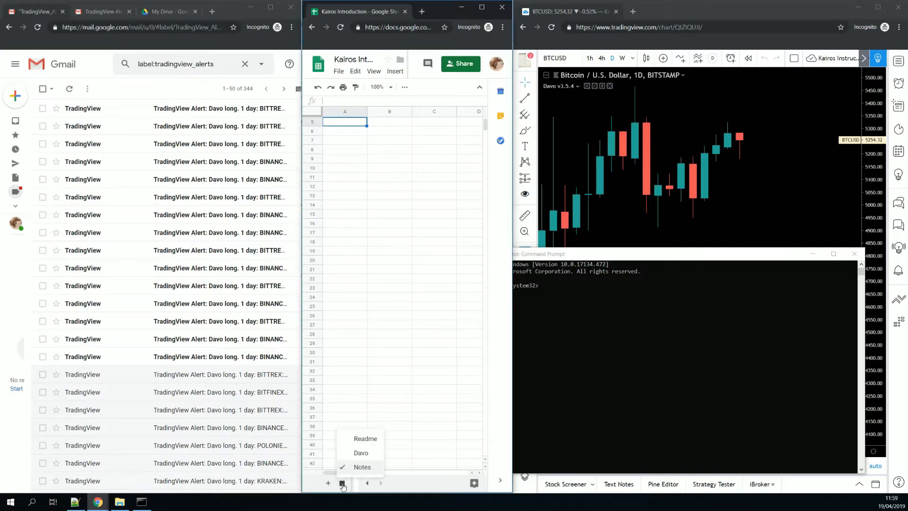
pyautogui.click(361, 453)
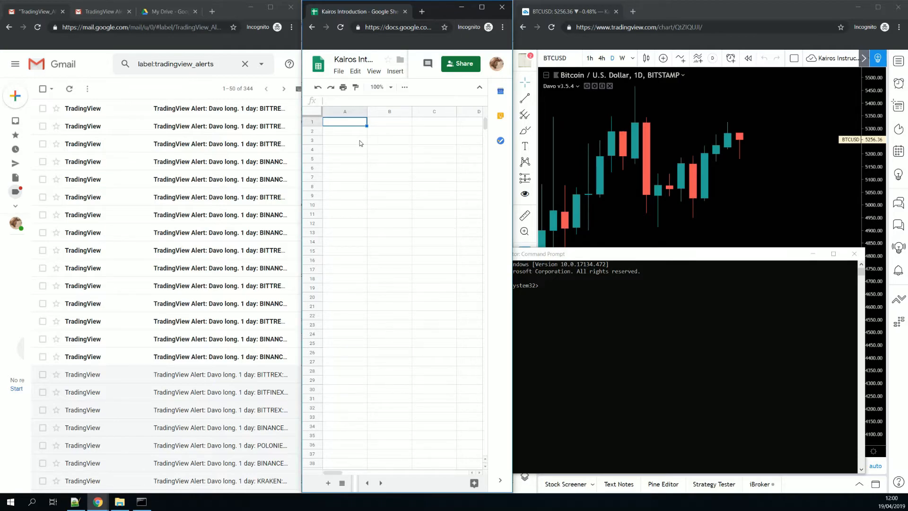
# Step: In Command Prompt, change to C:\Kairos-1.3.1 and run python main.py summary.yaml to start Kairos
pyautogui.click(569, 358)
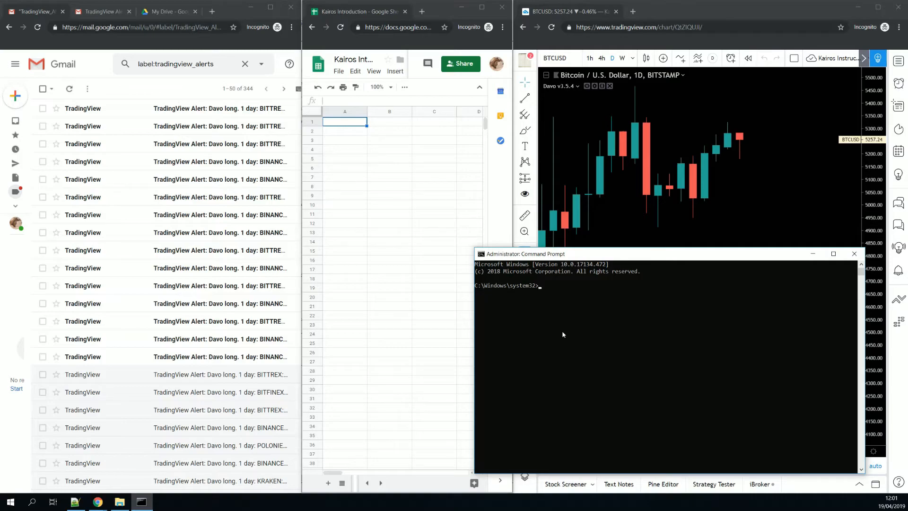
pyautogui.write('cd')
pyautogui.write('C:\\Kairos-1.3.1')
pyautogui.press('Return')
pyautogui.write('python main.')
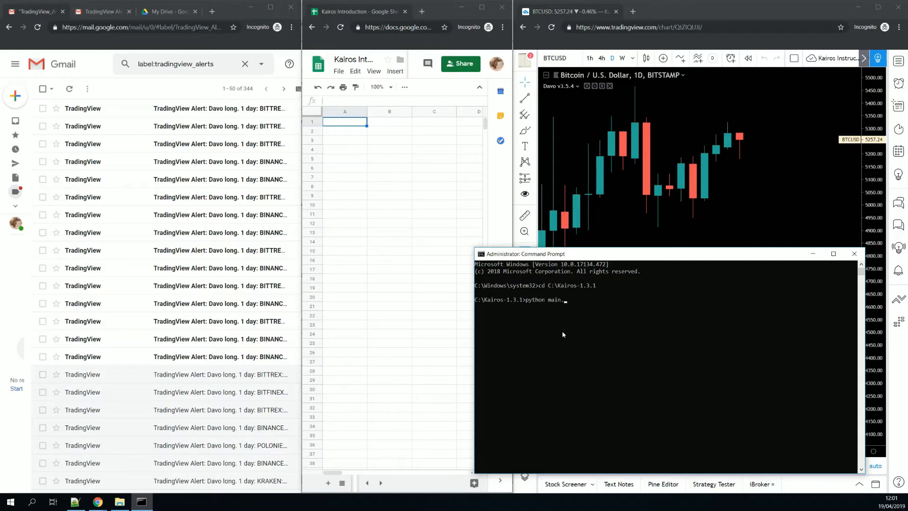
pyautogui.write('py')
pyautogui.write(' summa')
pyautogui.write('ry.yaml')
pyautogui.write('0')
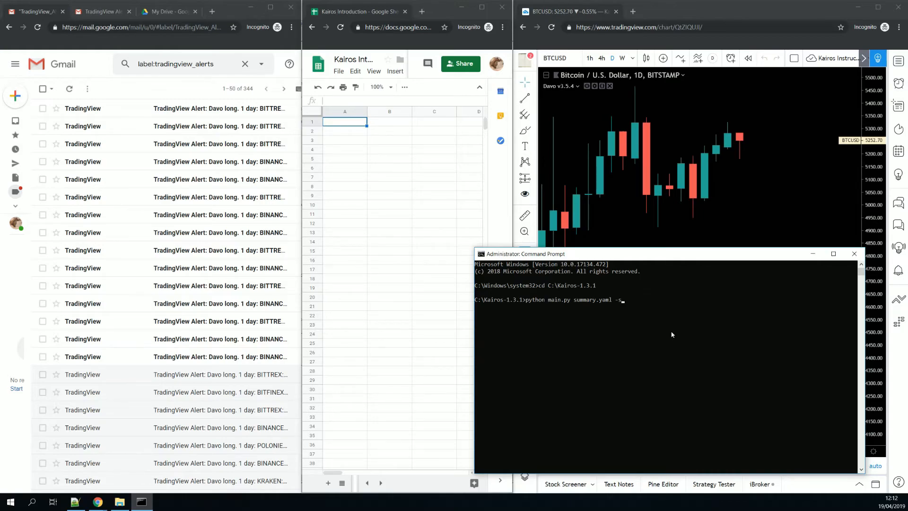
pyautogui.press('Return')
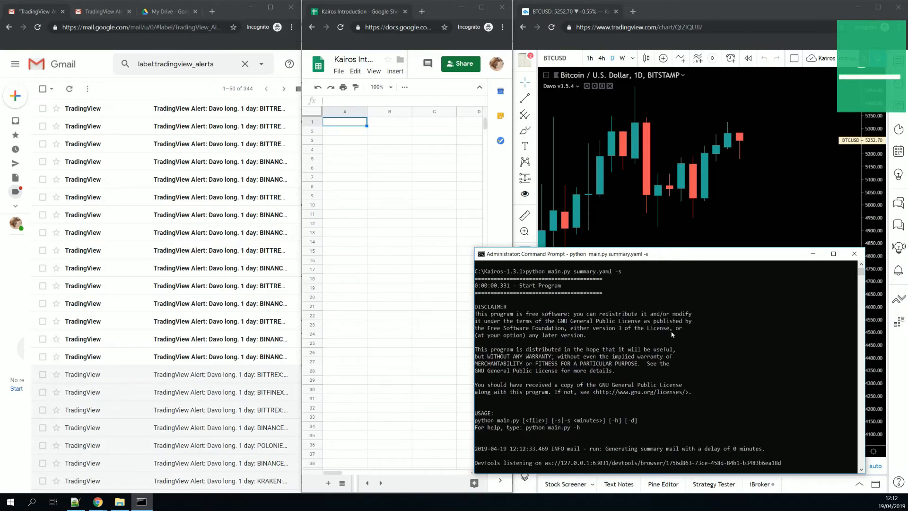
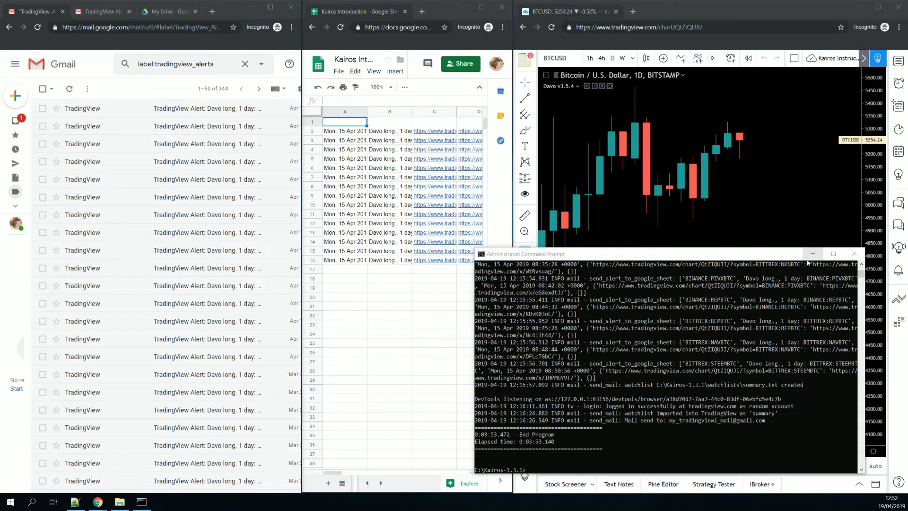
# Step: Minimize the Administrator: Command Prompt window now that the Kairos run has finished
pyautogui.click(812, 254)
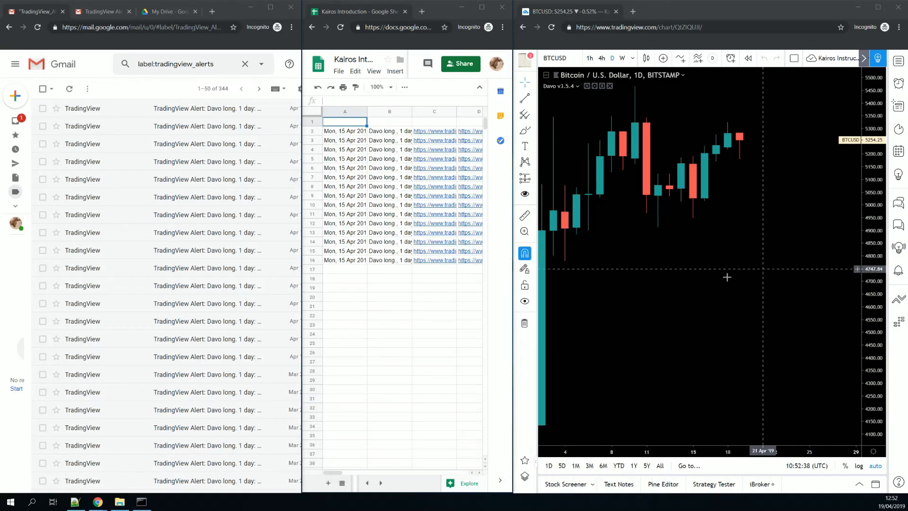
# Step: Maximize the sheet, autofit columns A and B, and add headers Date and Alert
pyautogui.doubleClick(476, 13)
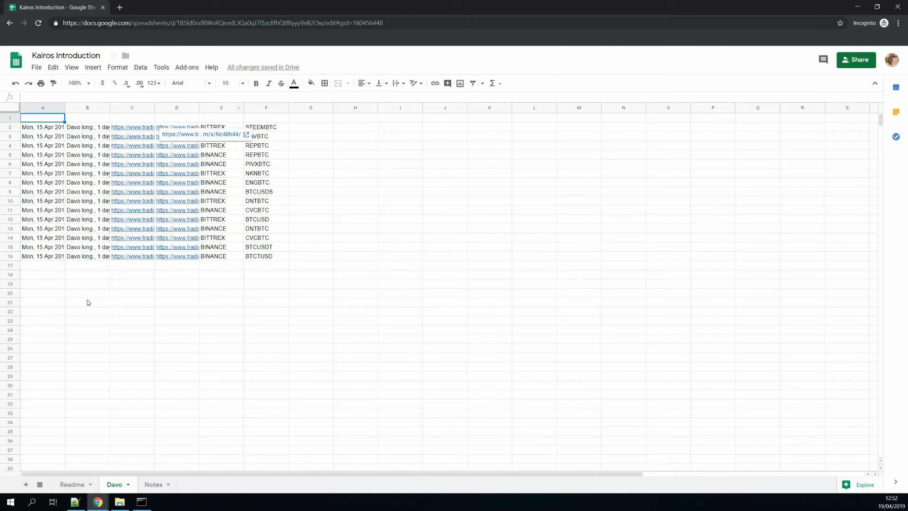
pyautogui.doubleClick(64, 107)
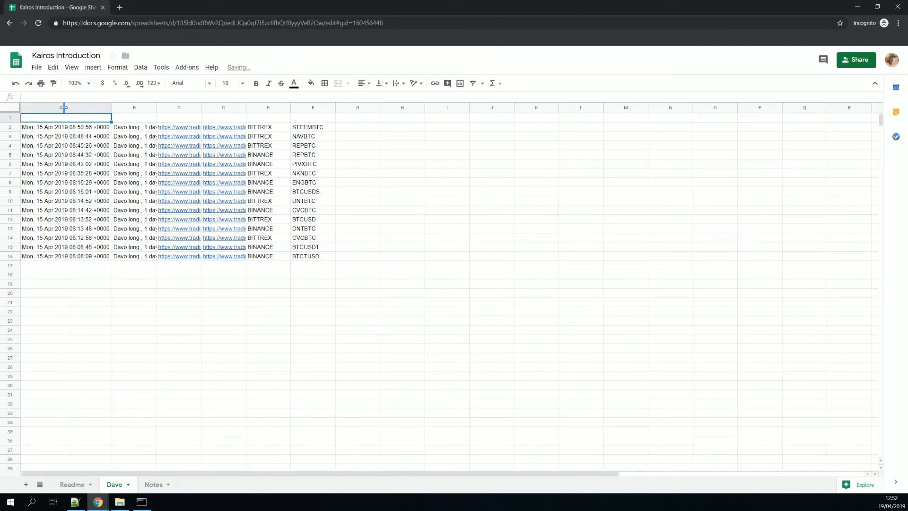
pyautogui.doubleClick(156, 107)
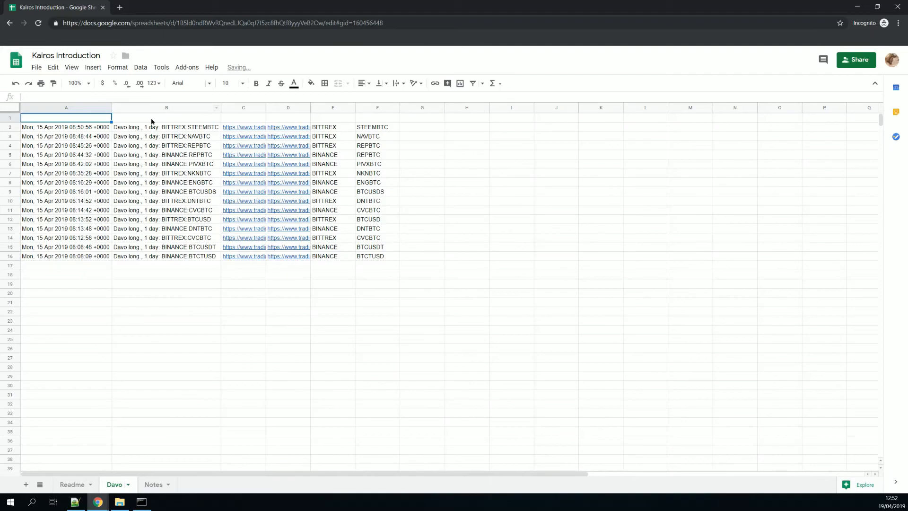
pyautogui.click(153, 120)
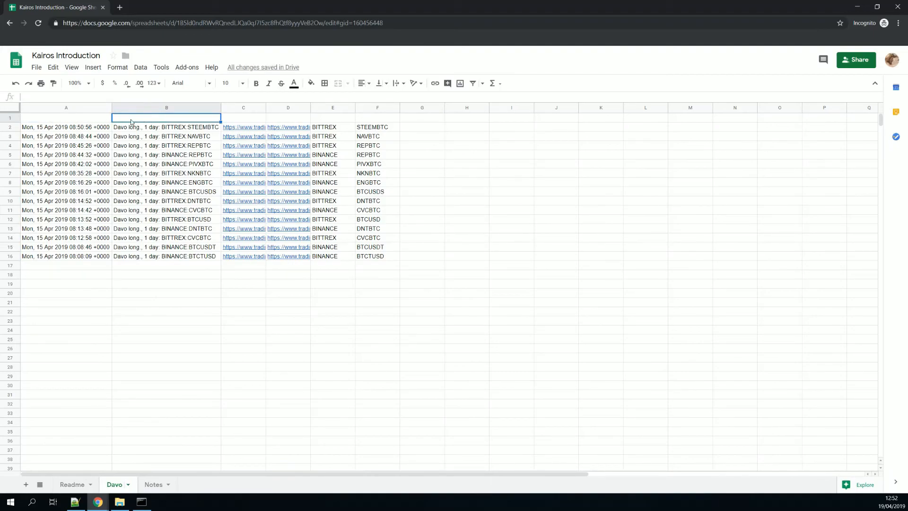
pyautogui.write('Alert')
pyautogui.press('Return')
pyautogui.click(131, 119)
pyautogui.press('Left')
pyautogui.write('Date')
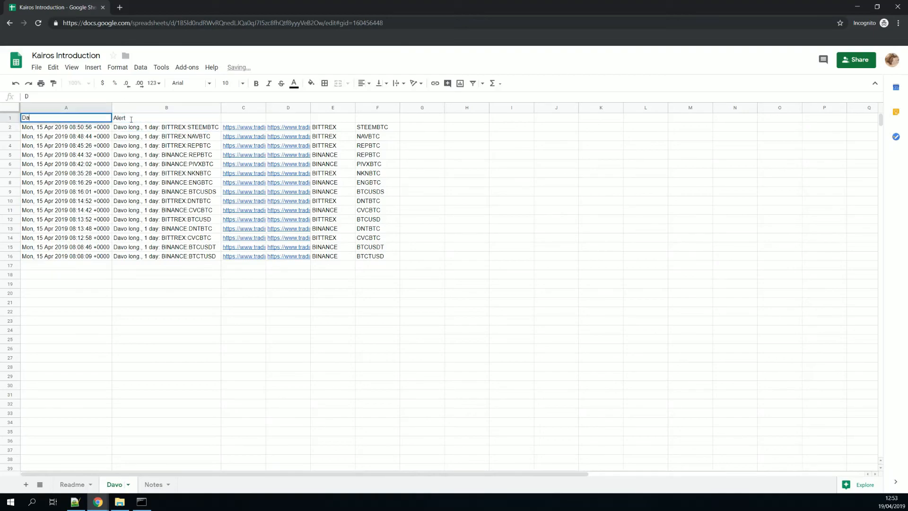
pyautogui.press('Tab')
pyautogui.press('Tab')
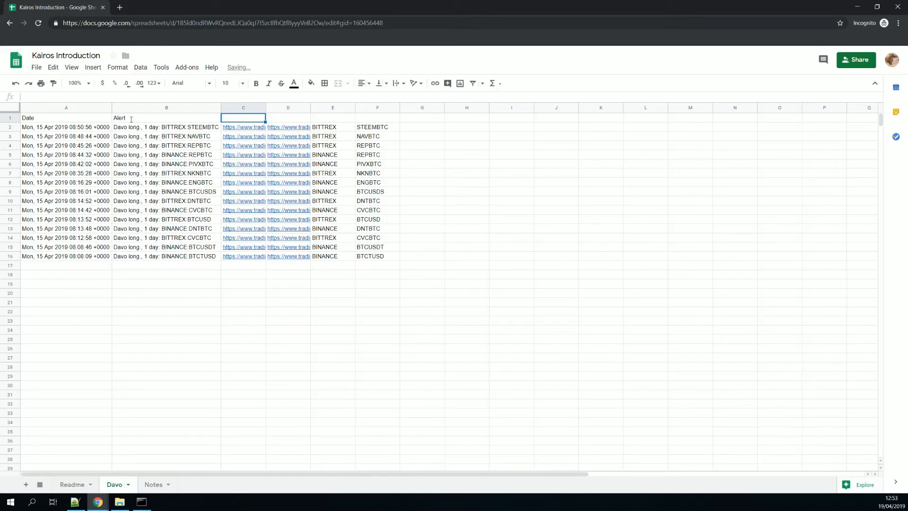
# Step: Autofit columns C and D and add headers Chart, Screenshot, Exchange and Symbol in C1–F1
pyautogui.doubleClick(266, 109)
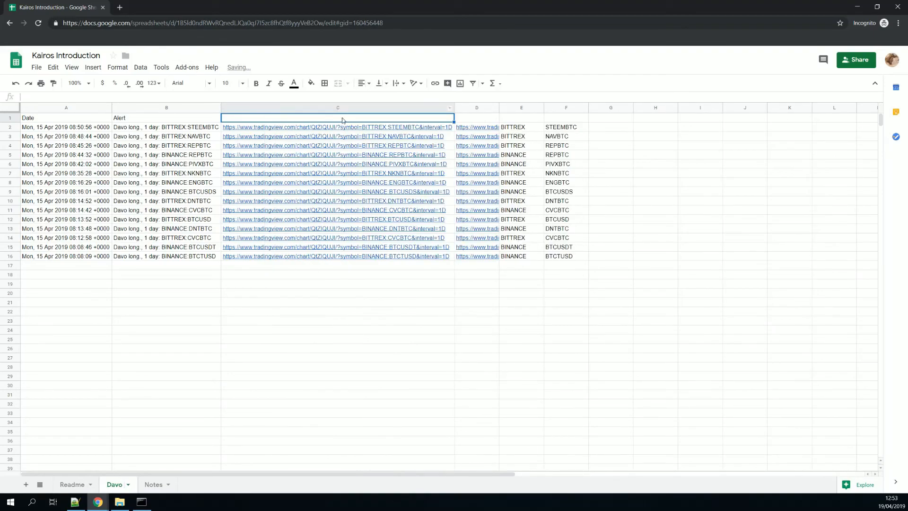
pyautogui.write('Ca')
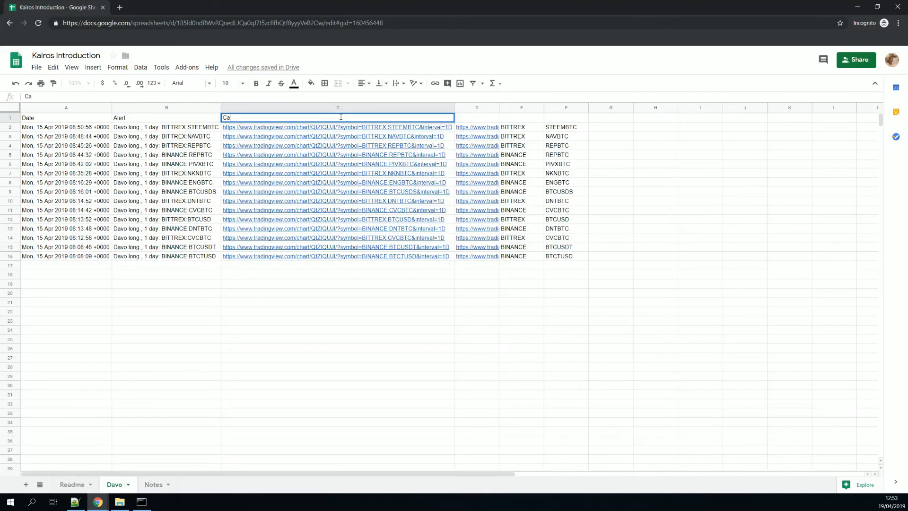
pyautogui.write('hart')
pyautogui.press('Tab')
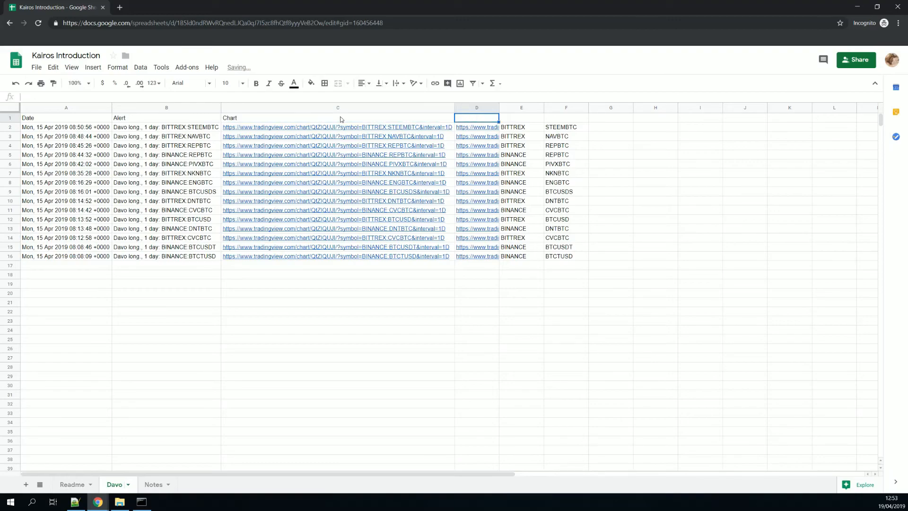
pyautogui.doubleClick(498, 107)
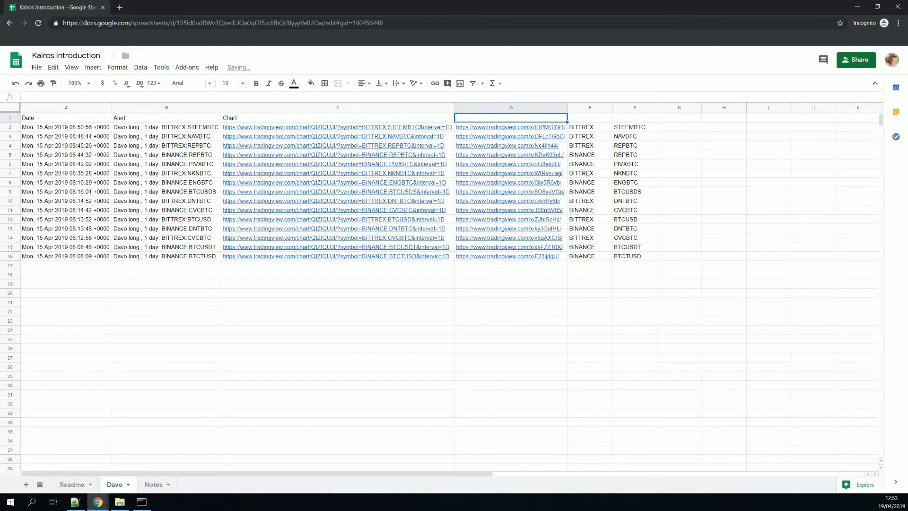
pyautogui.write('Screenshot')
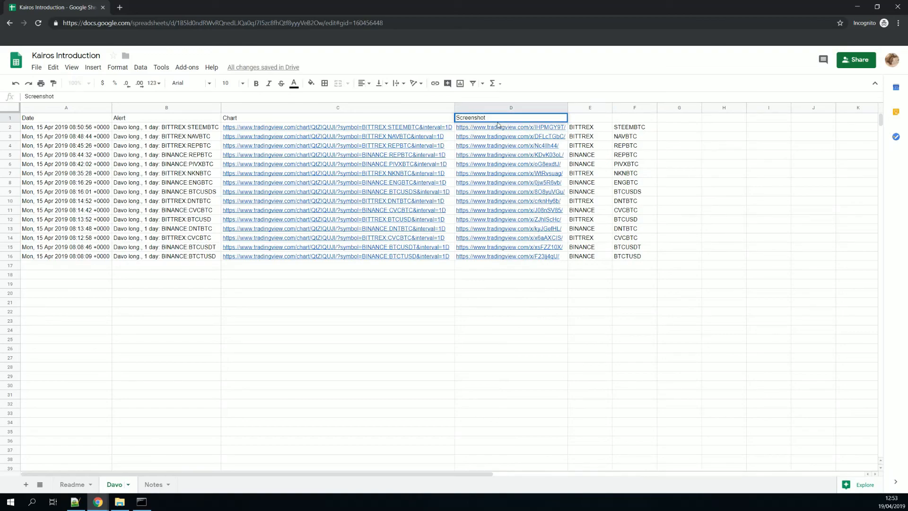
pyautogui.press('Tab')
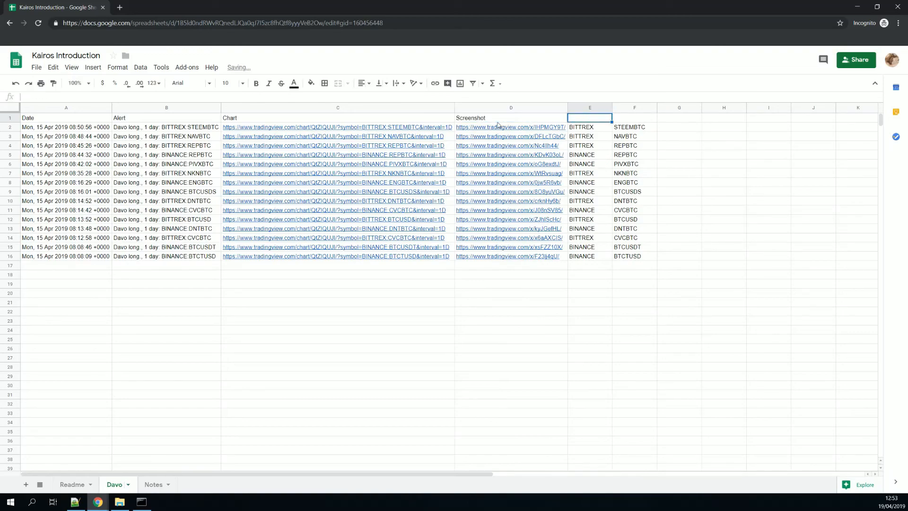
pyautogui.write('Exchange')
pyautogui.press('Tab')
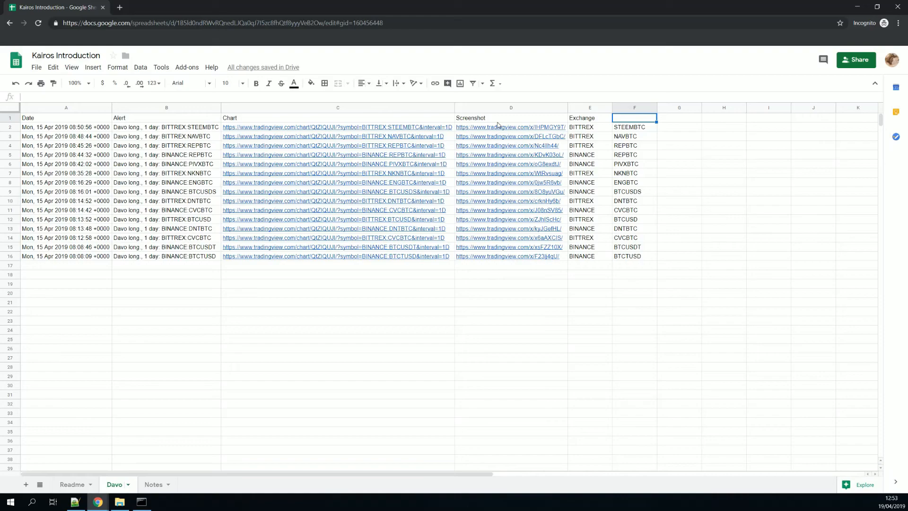
pyautogui.write('Sumb')
pyautogui.press('BackSpace')
pyautogui.press('BackSpace')
pyautogui.press('BackSpace')
pyautogui.press('BackSpace')
pyautogui.write('mbol')
pyautogui.press('Return')
# Step: Make the whole header row 1 bold
pyautogui.press('Home')
pyautogui.press('Up')
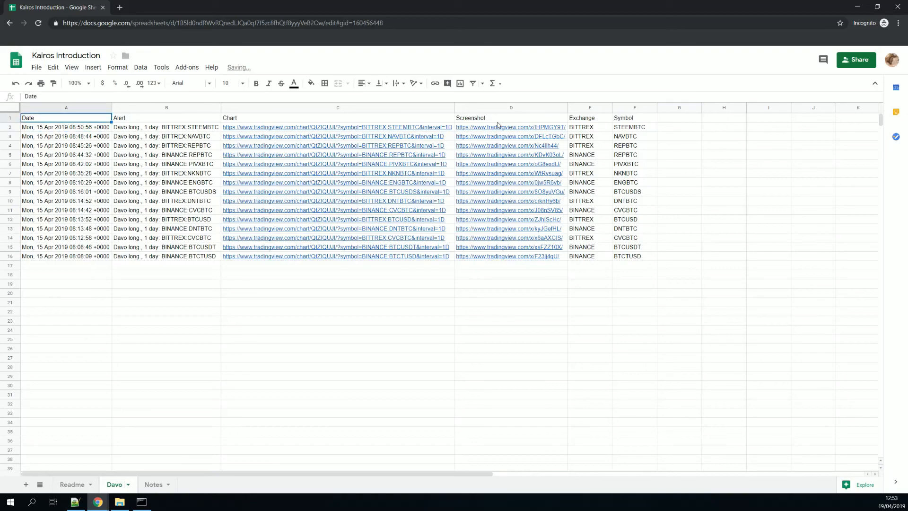
pyautogui.click(12, 119)
pyautogui.hotkey('ctrl', 'b')
pyautogui.click(326, 294)
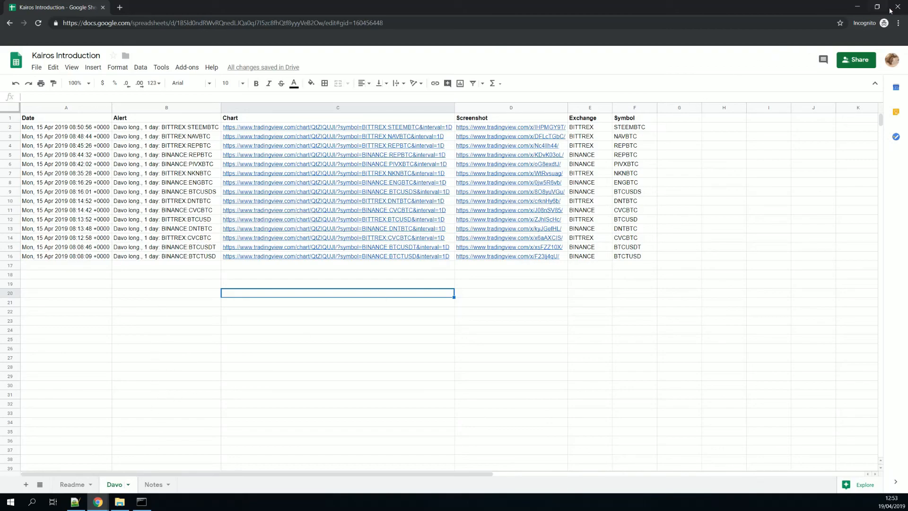
# Step: Close the spreadsheet, maximize Gmail, and open the TradingView Alert Summary email from the inbox
pyautogui.click(904, 8)
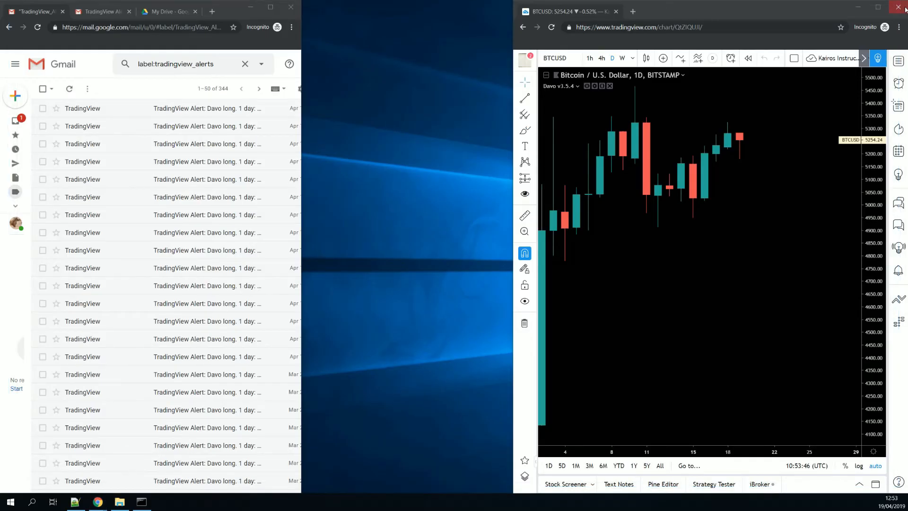
pyautogui.click(270, 7)
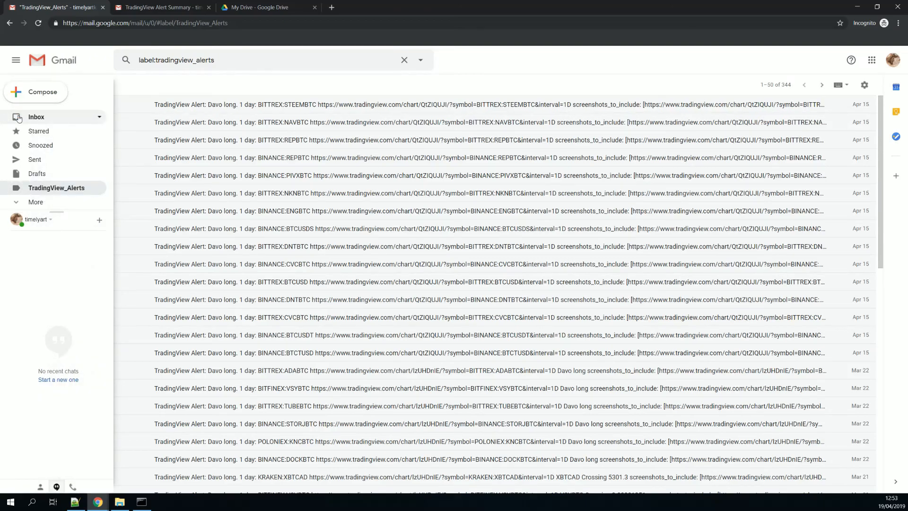
pyautogui.click(18, 118)
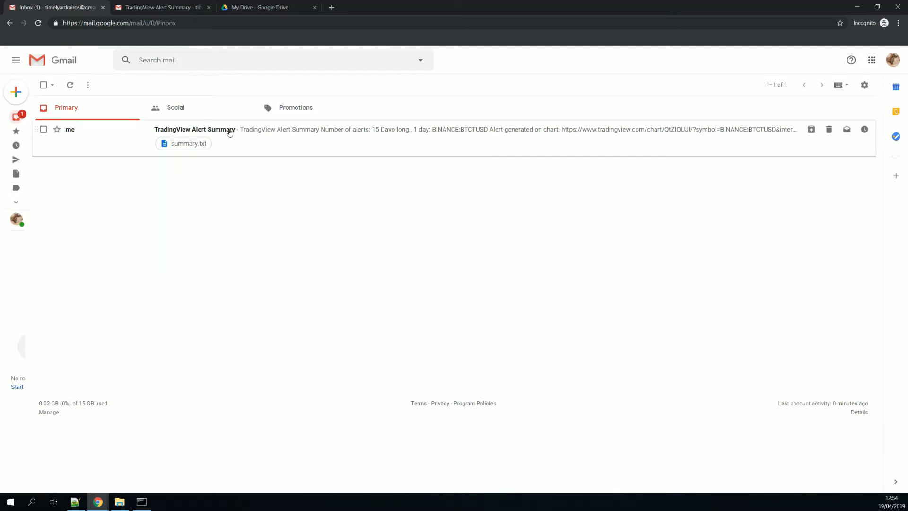
pyautogui.click(230, 130)
# Step: Look through the alert chart images in the email, then close the Gmail window
pyautogui.scroll(-8, 235, 241)
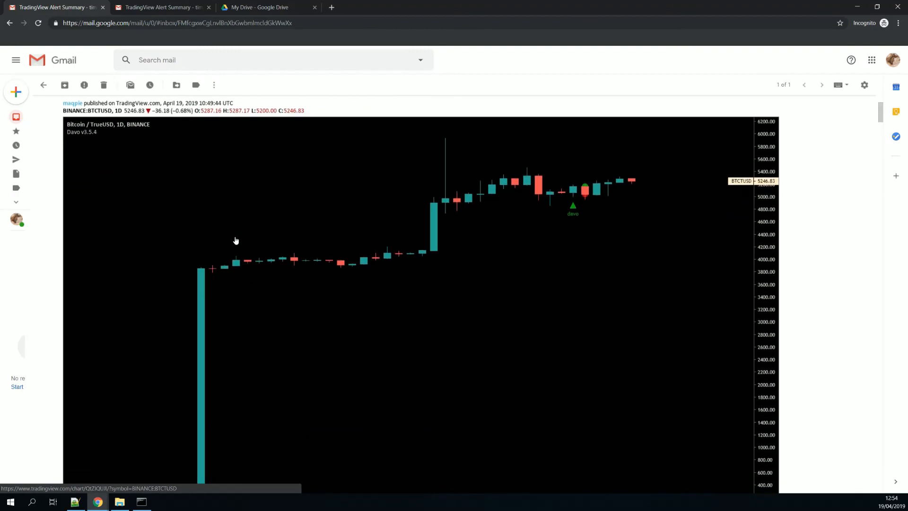
pyautogui.scroll(-8, 235, 241)
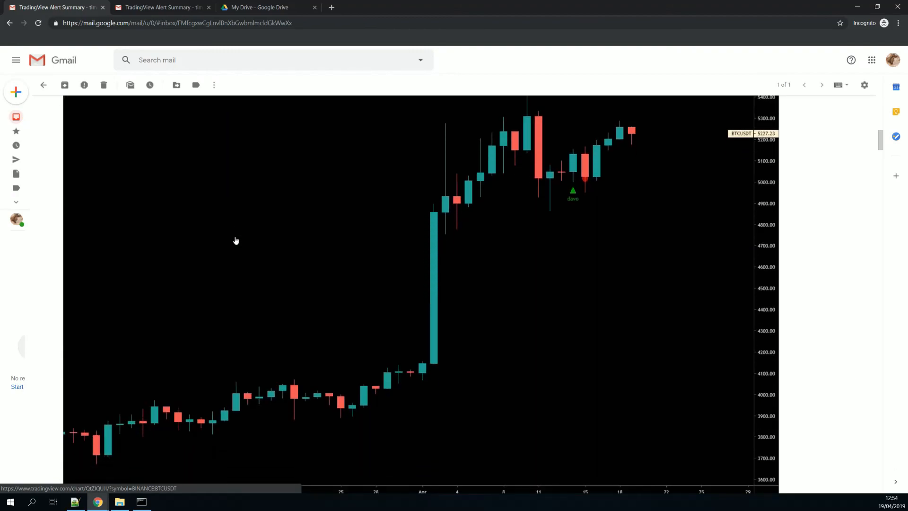
pyautogui.scroll(-8, 236, 241)
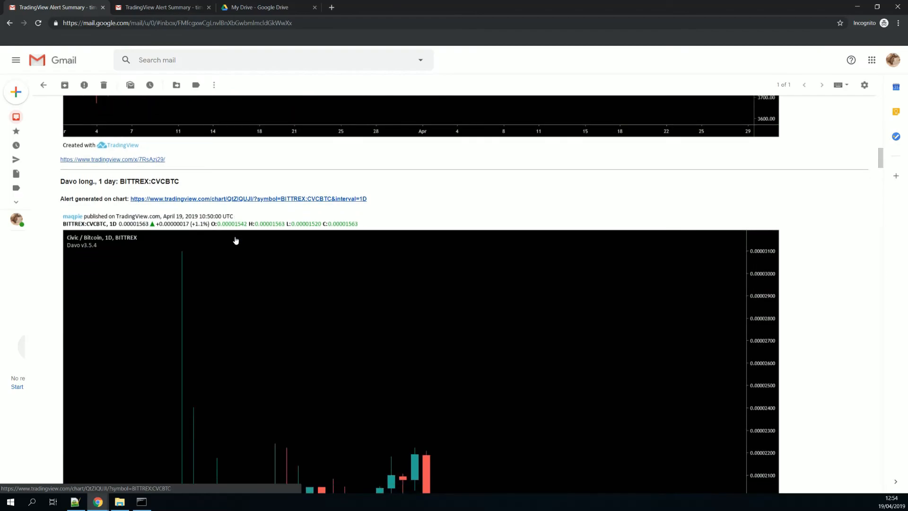
pyautogui.scroll(8, 235, 241)
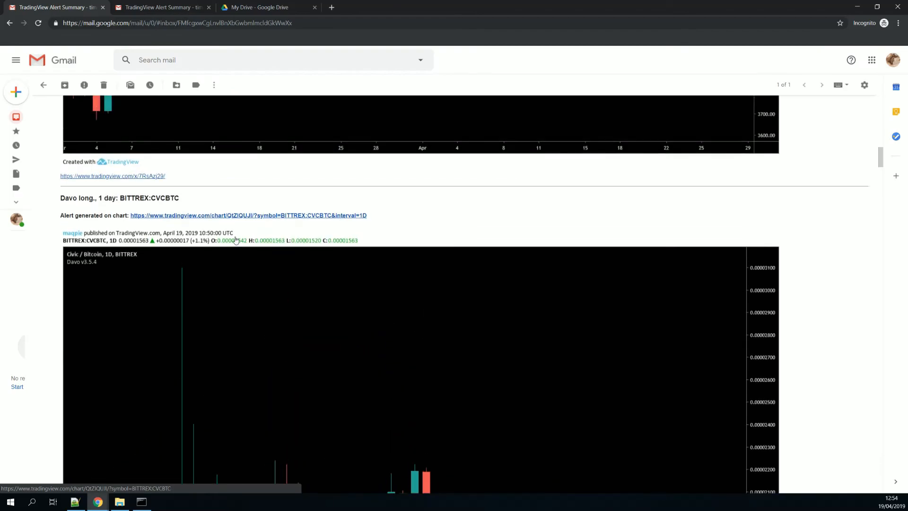
pyautogui.scroll(2, 235, 241)
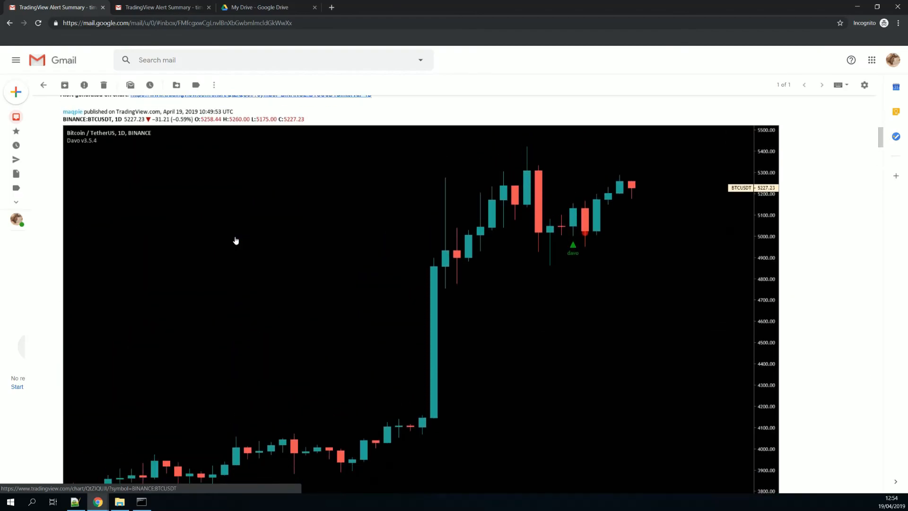
pyautogui.scroll(-5, 235, 241)
pyautogui.scroll(3, 235, 241)
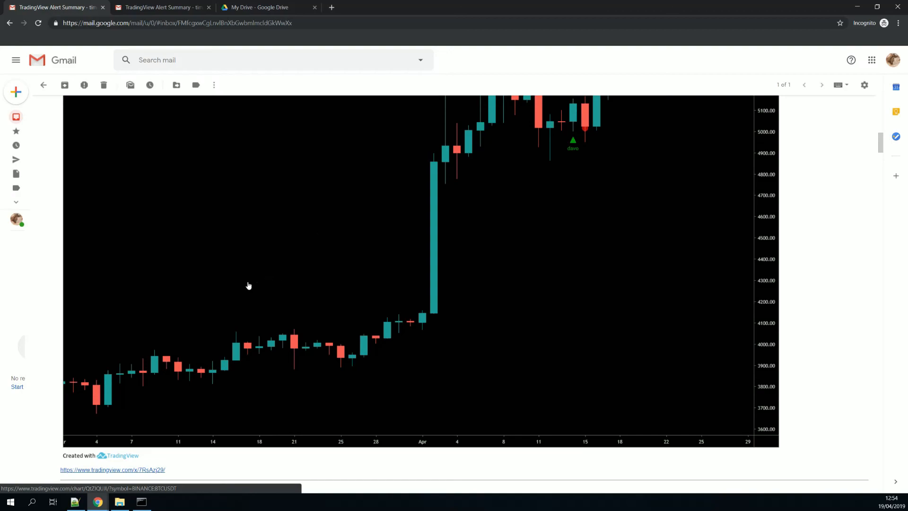
pyautogui.scroll(-1, 251, 284)
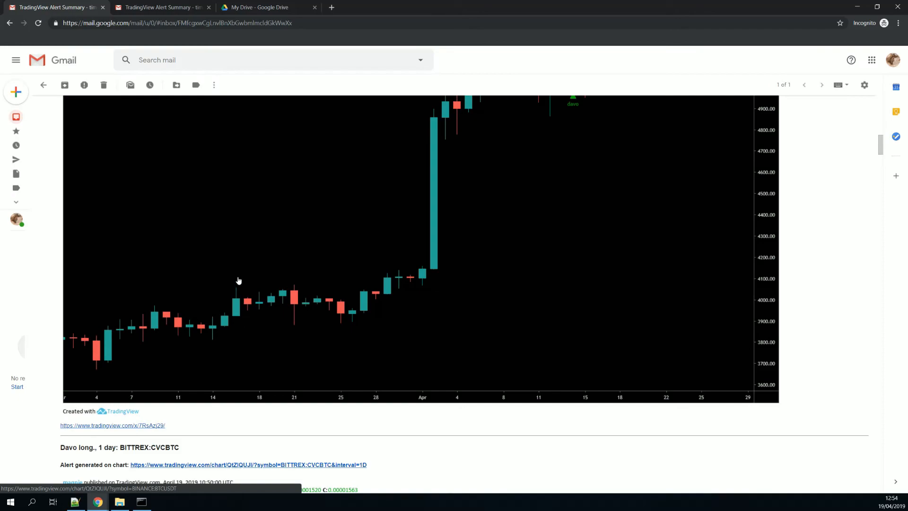
pyautogui.scroll(-2, 239, 281)
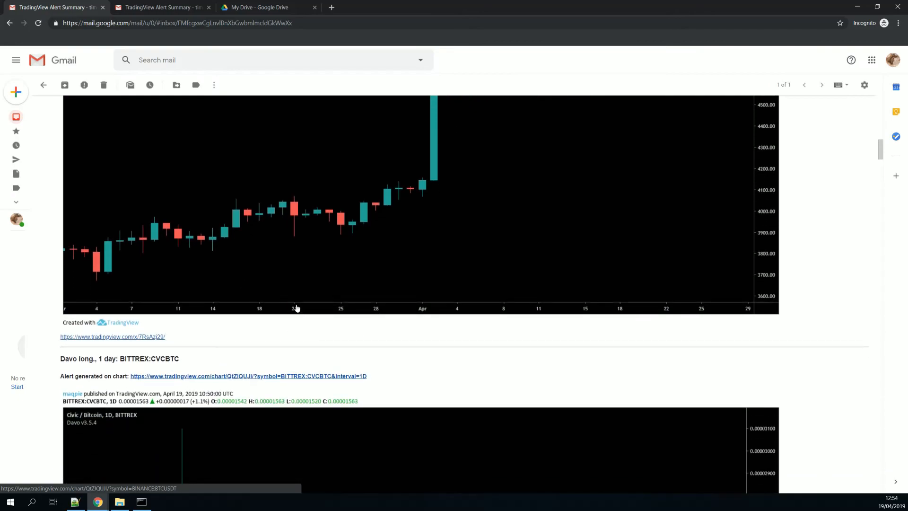
pyautogui.scroll(8, 334, 277)
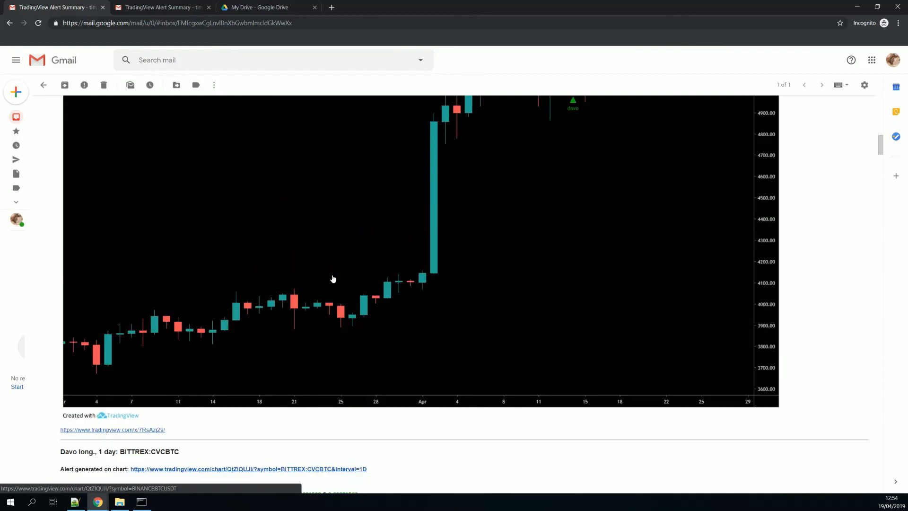
pyautogui.click(901, 7)
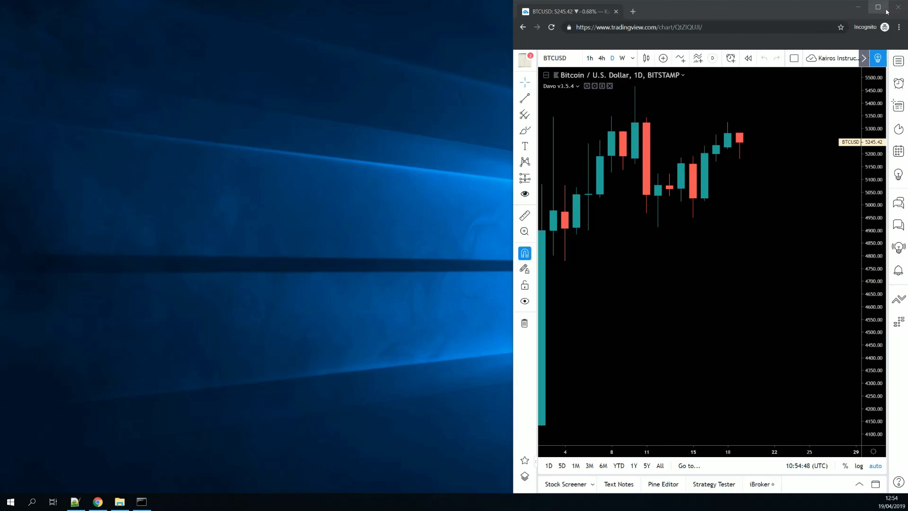
# Step: Maximize TradingView, show the watchlist panel, reload the page, and load the 'summary' watchlist
pyautogui.click(885, 9)
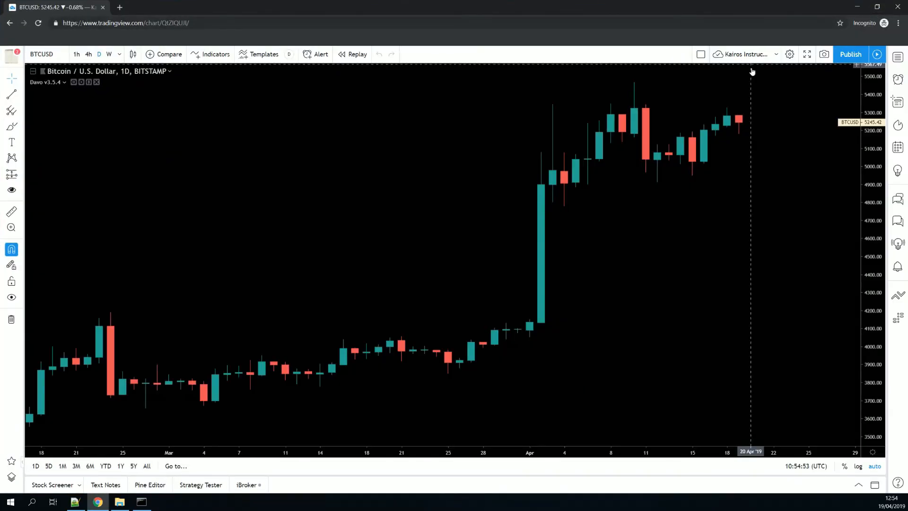
pyautogui.click(899, 58)
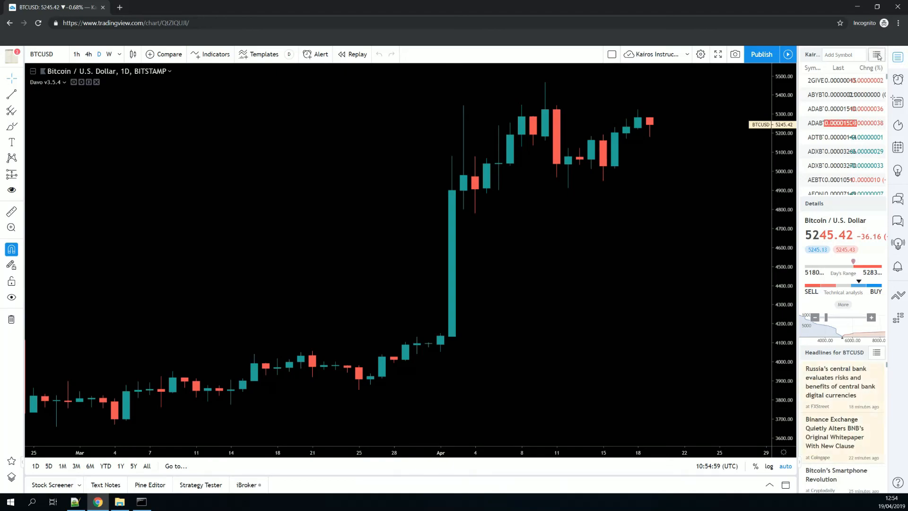
pyautogui.click(877, 55)
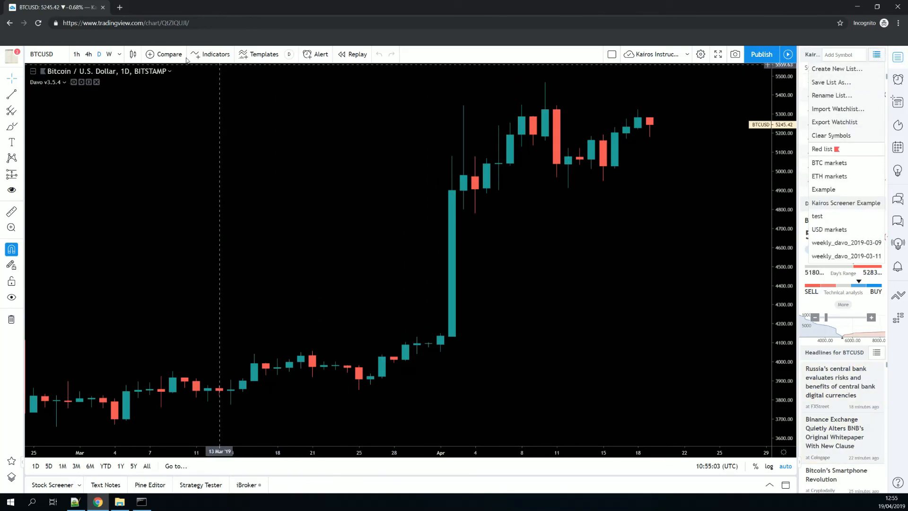
pyautogui.click(38, 23)
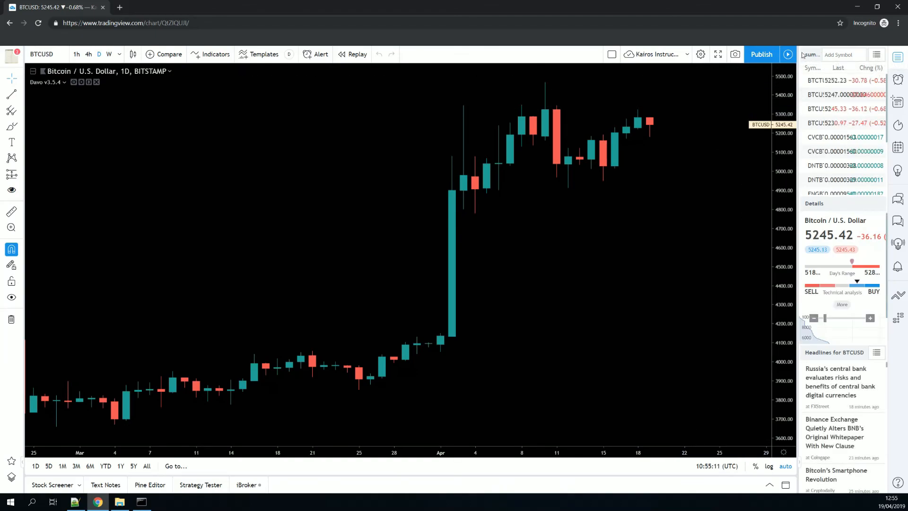
pyautogui.click(876, 55)
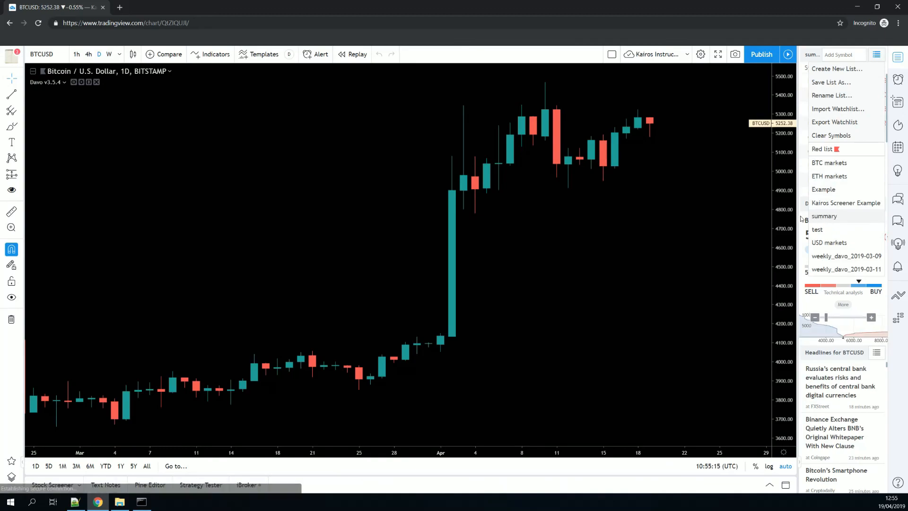
pyautogui.click(721, 199)
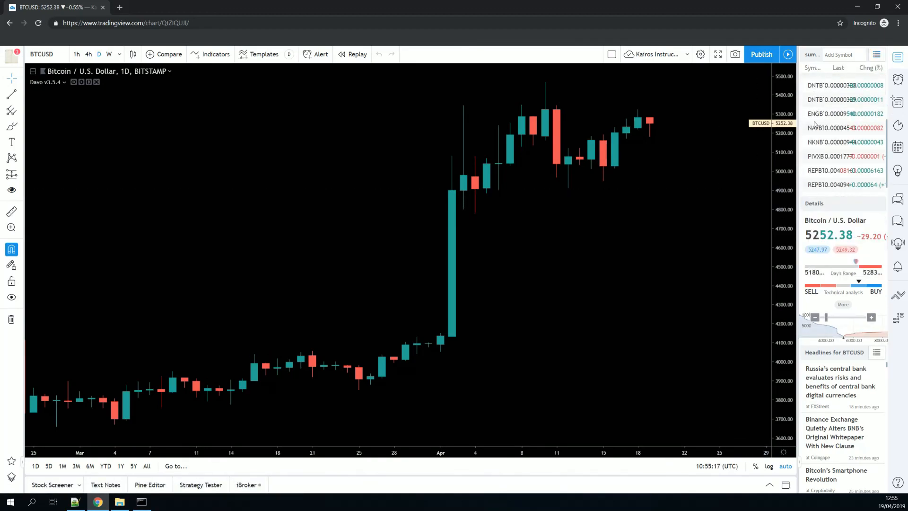